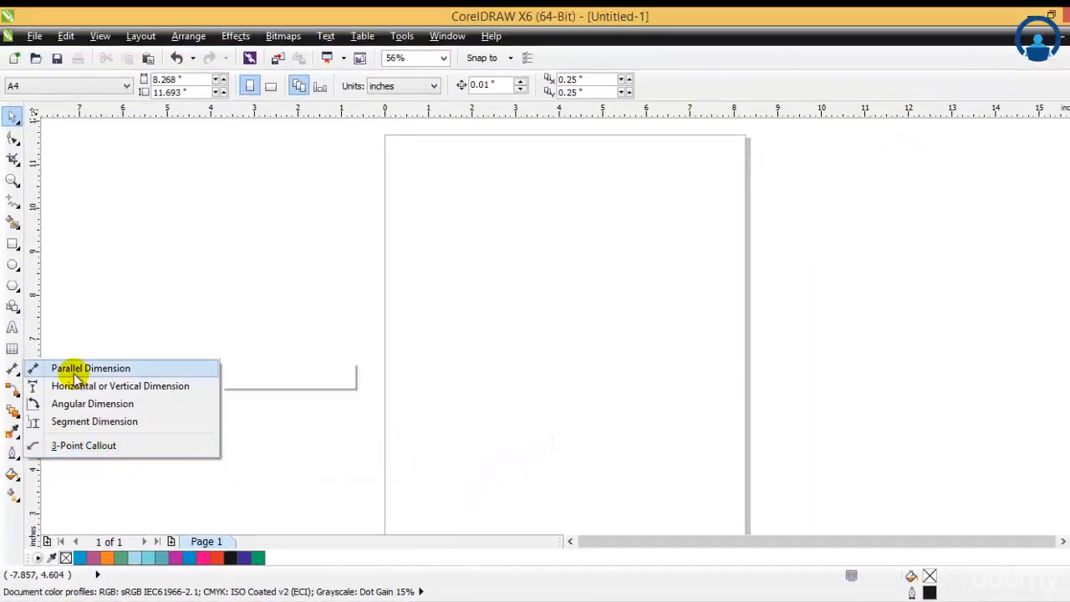
Draw a parallel dimension about 5.44 inches long across the upper part of the page, with its line offset below the measured points
left_click(74, 370)
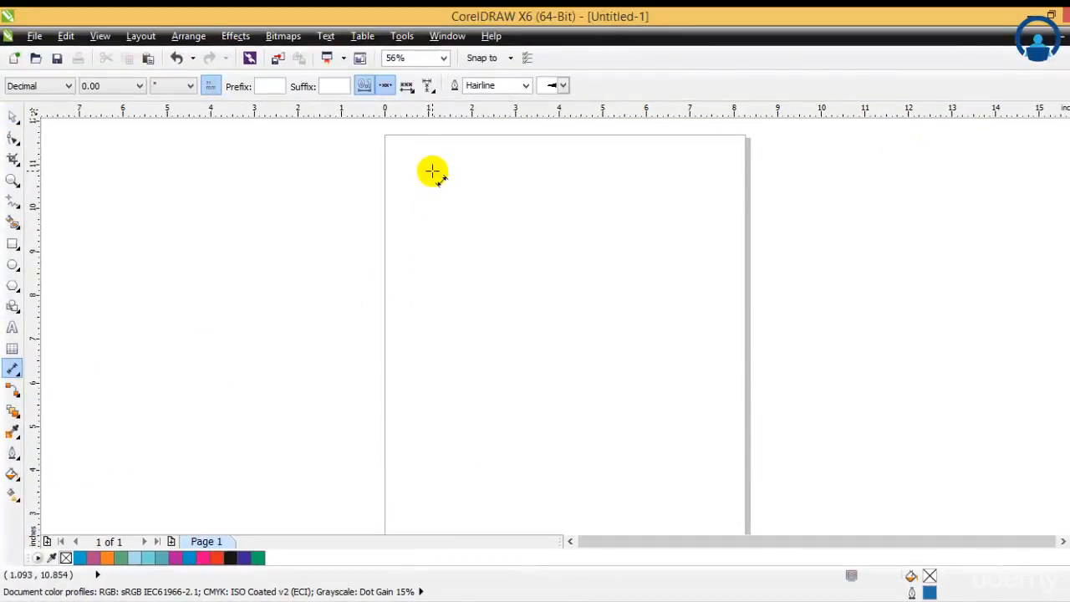
mouse_move(432, 172)
left_mouse_down()
mouse_move(502, 249)
mouse_move(602, 191)
mouse_move(671, 173)
left_mouse_up()
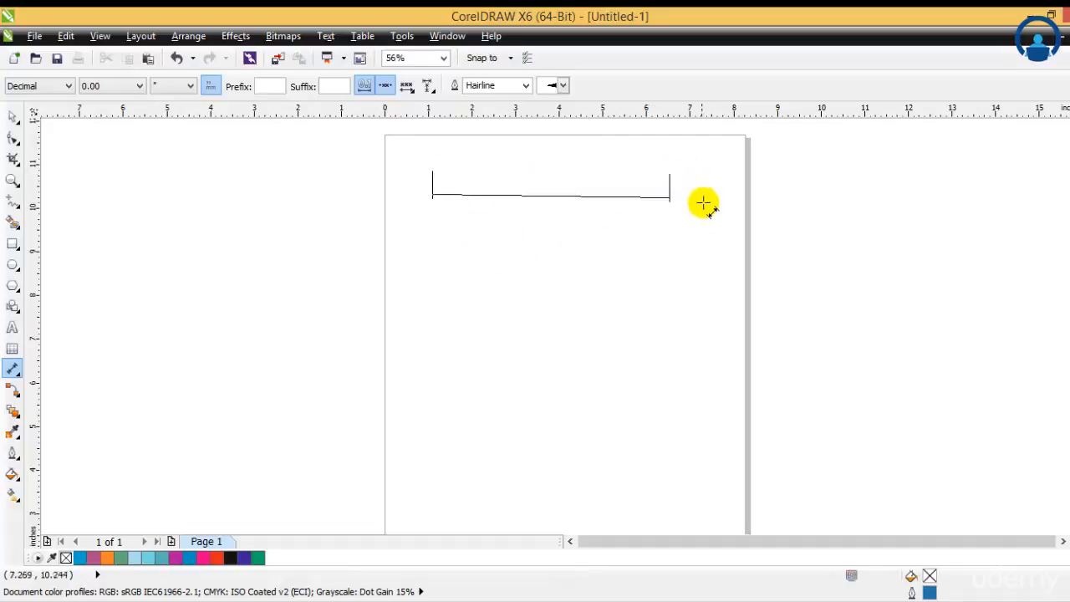
left_click(705, 312)
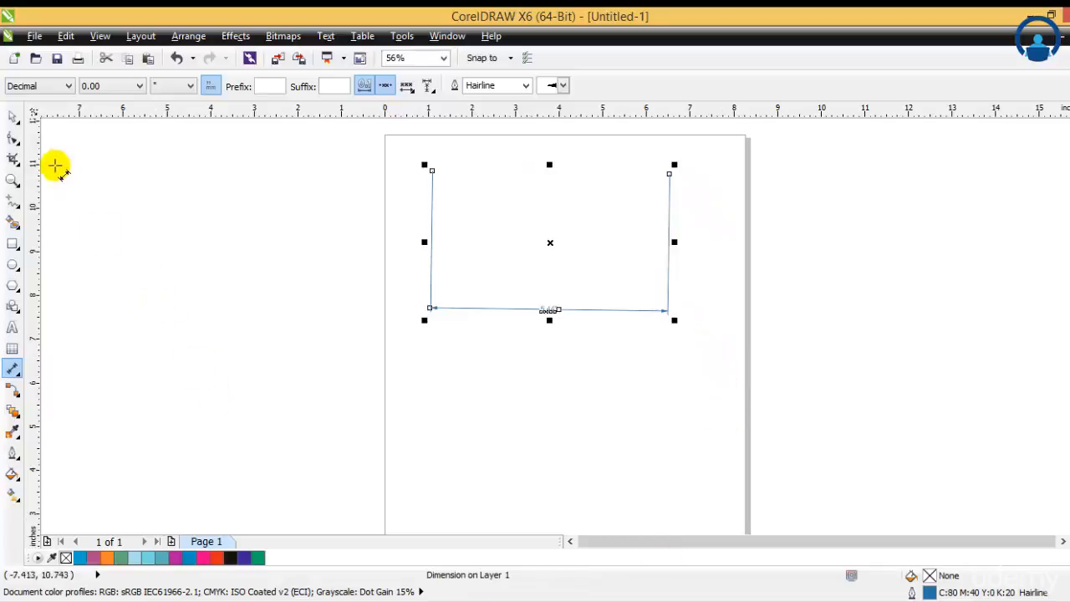
left_click(14, 136)
left_click(302, 204)
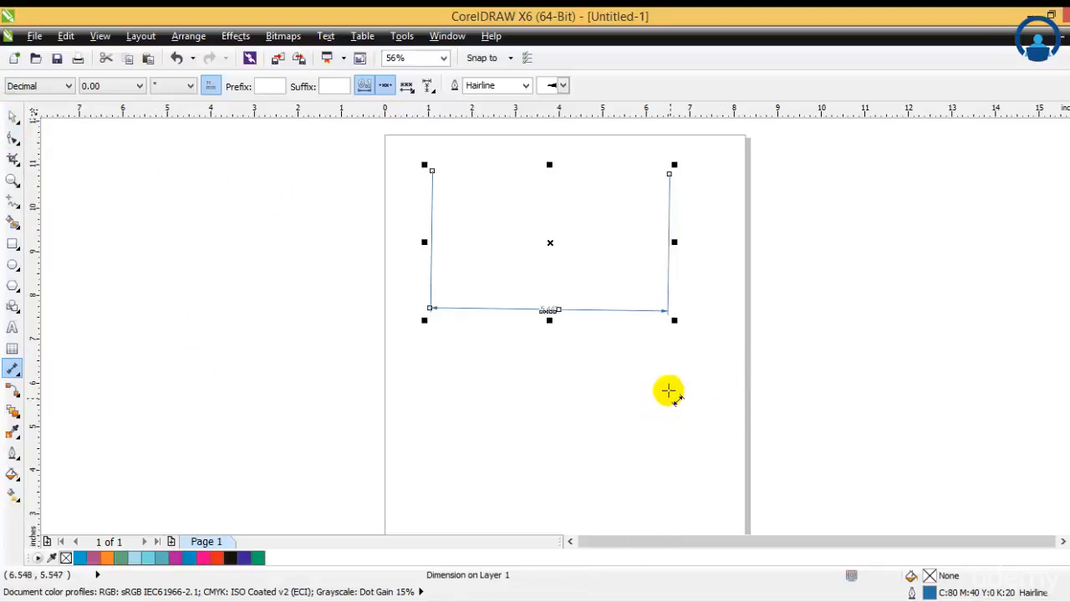
left_click(658, 385)
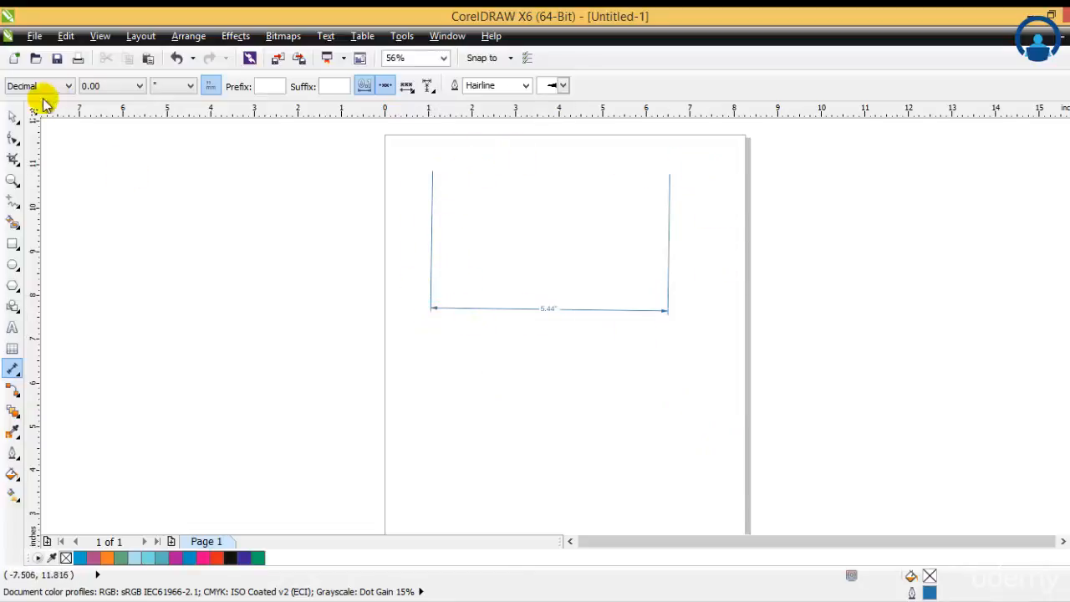
Delete the parallel dimension from the page
left_click(12, 115)
key("z")
mouse_move(418, 157)
left_mouse_down()
mouse_move(777, 377)
mouse_move(764, 363)
left_mouse_up()
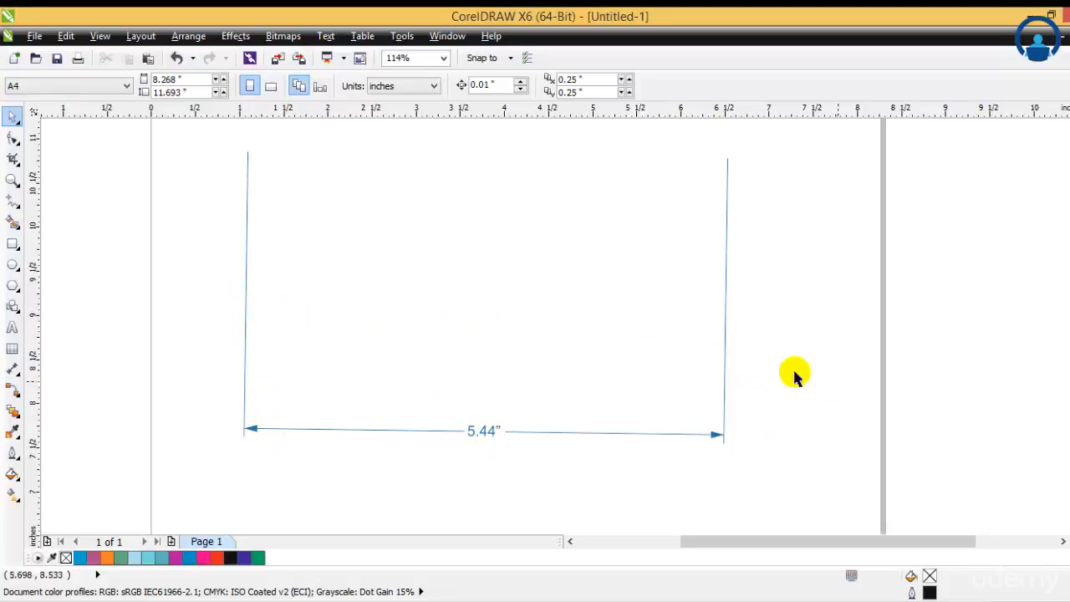
left_click_drag(665, 441, 731, 462)
key("Delete")
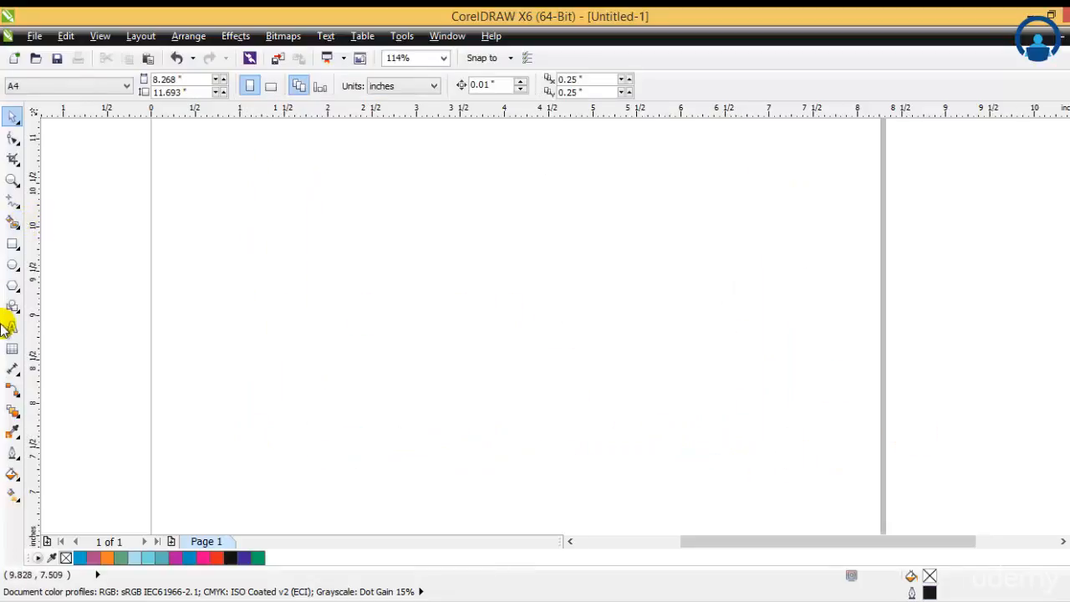
Draw a perfectly horizontal parallel dimension about 6.35 inches long, with its line well below the measured points
left_click(12, 373)
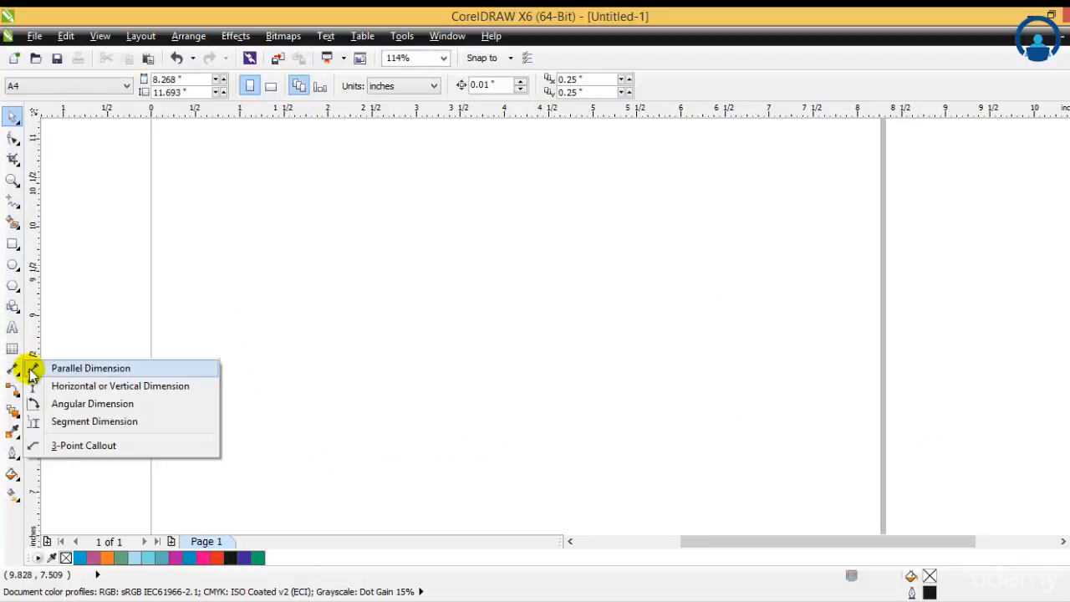
left_click(42, 369)
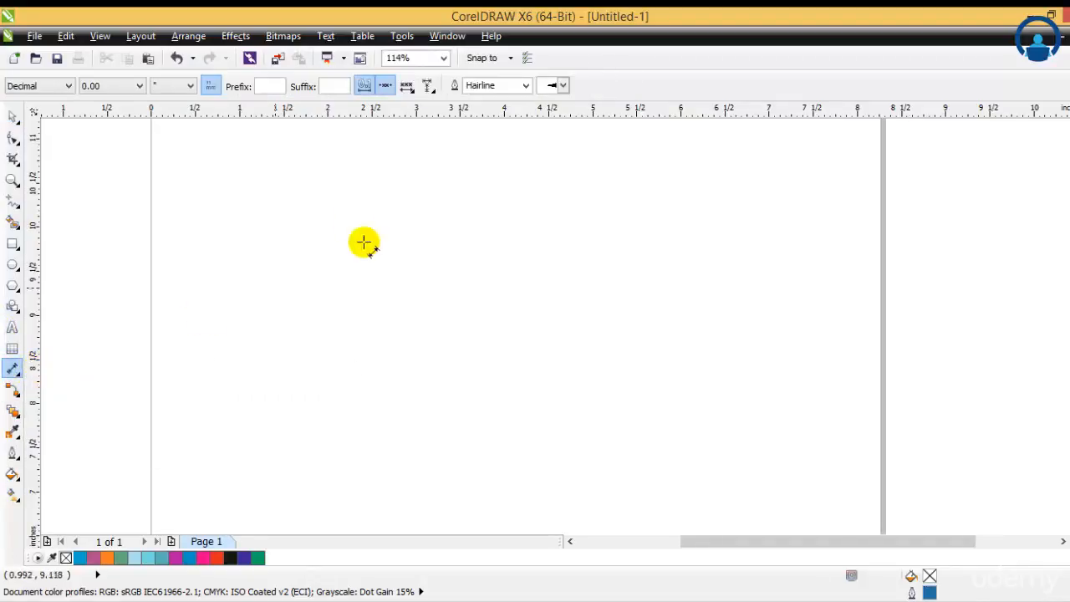
mouse_move(243, 167)
left_mouse_down()
mouse_move(290, 220)
mouse_move(439, 318)
mouse_move(735, 158)
mouse_move(791, 156)
left_mouse_up()
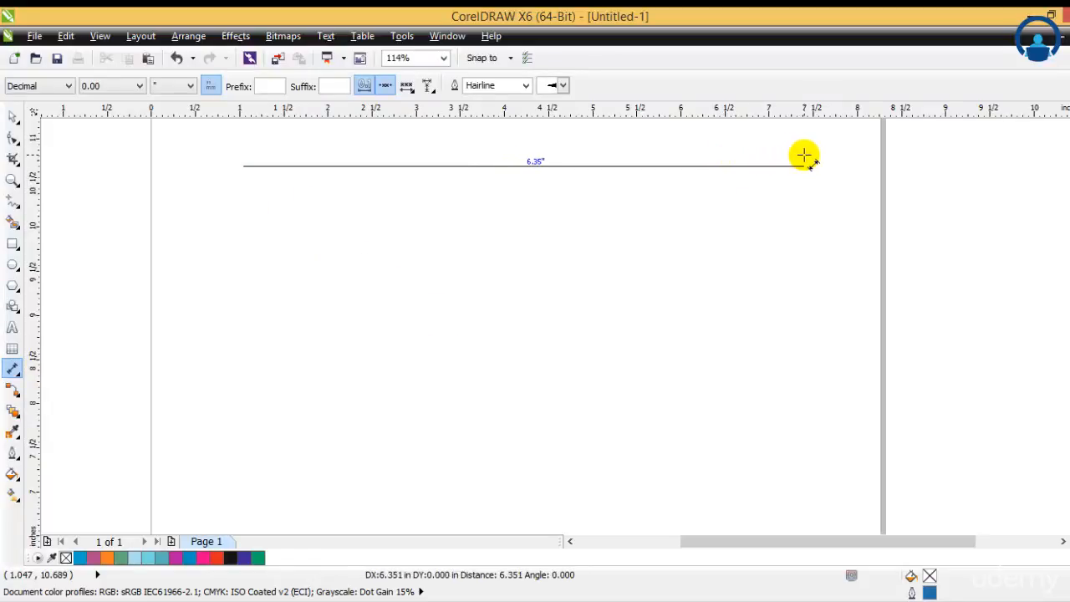
left_click_drag(804, 155, 805, 156)
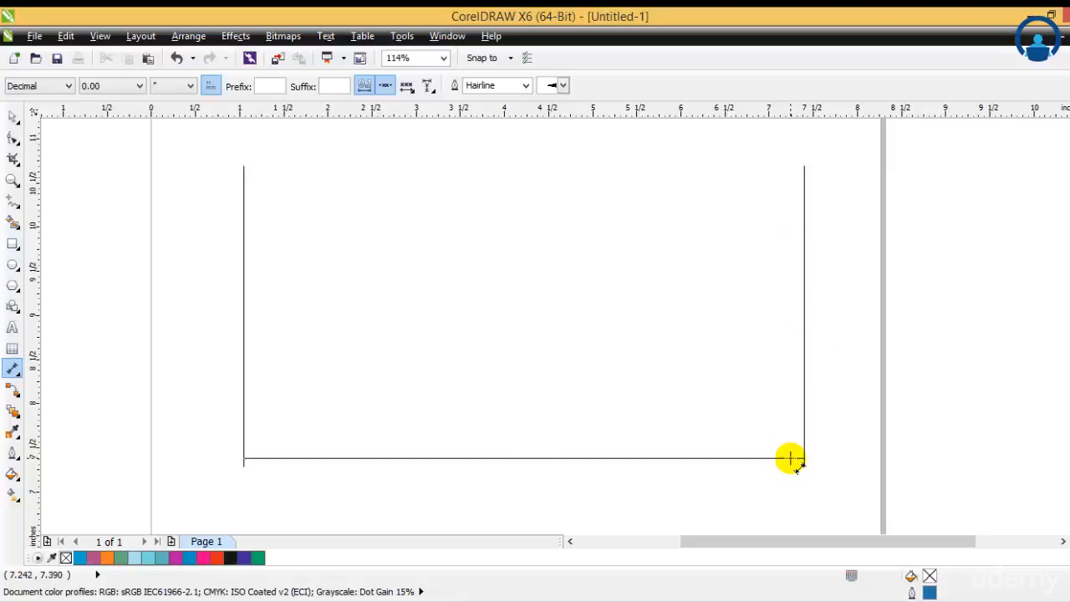
left_click(790, 458)
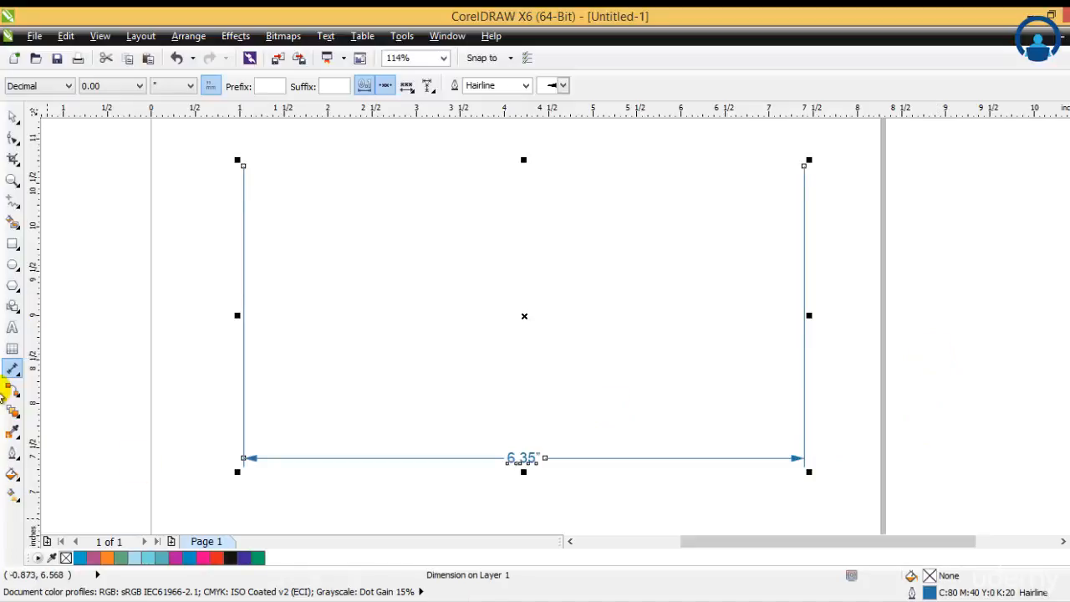
left_click(151, 259)
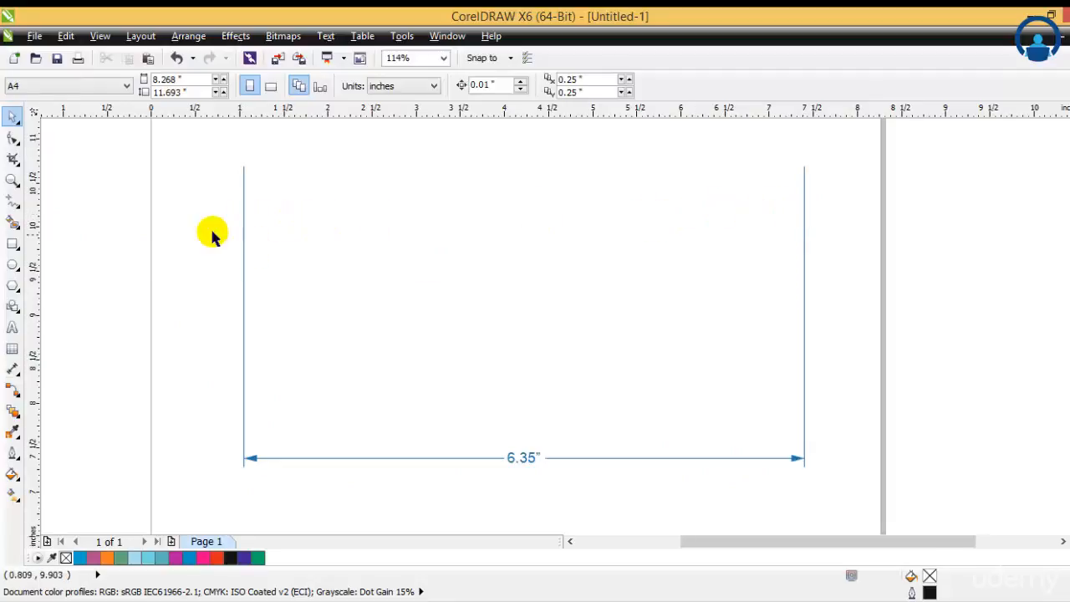
Set the document's units to centimeters
left_click(551, 458)
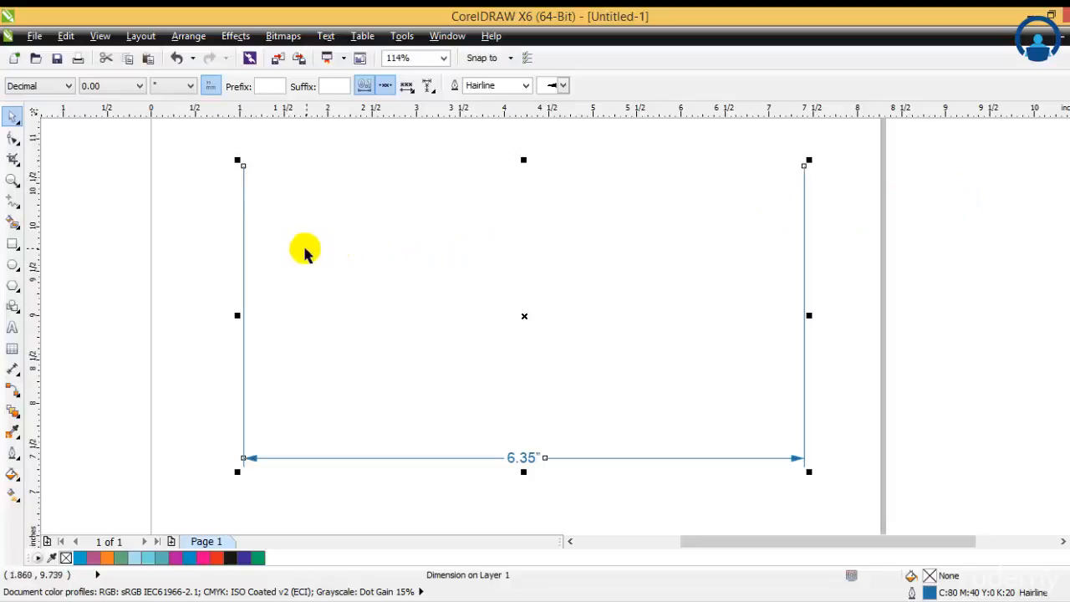
left_click(986, 184)
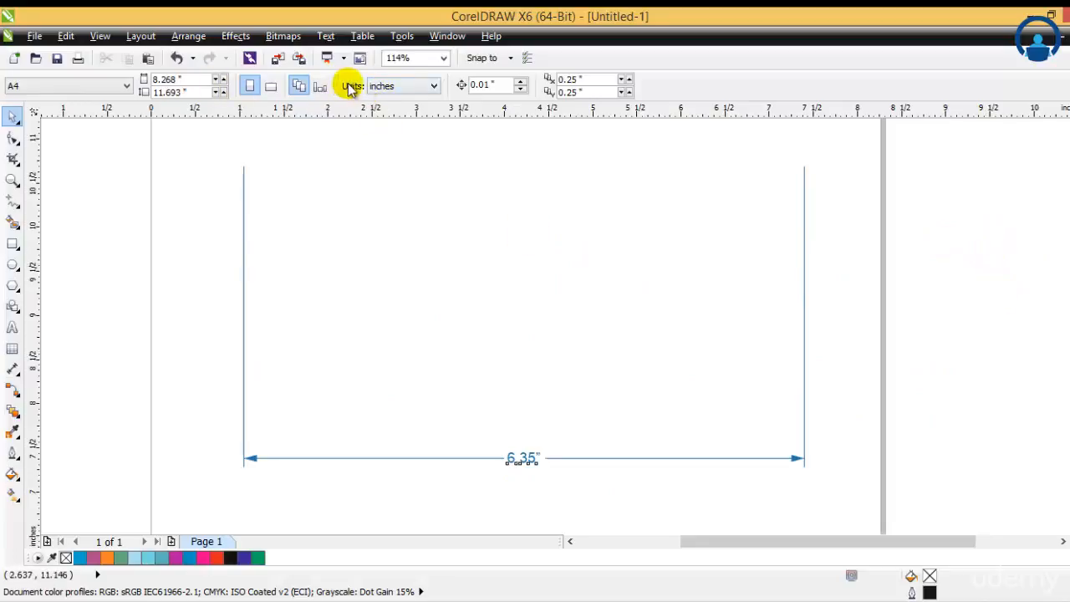
left_click(413, 86)
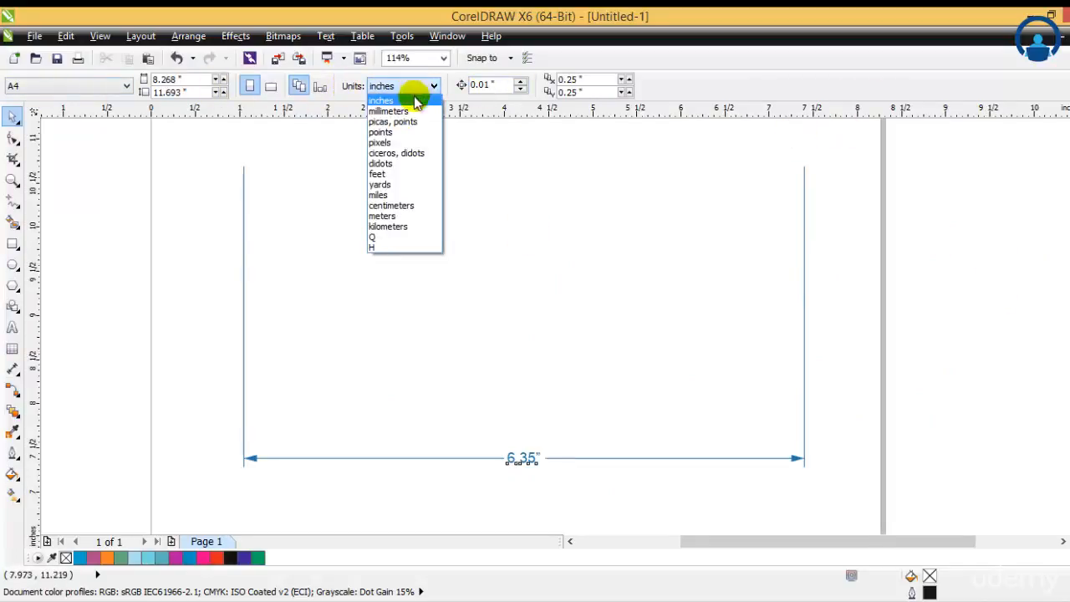
left_click(401, 206)
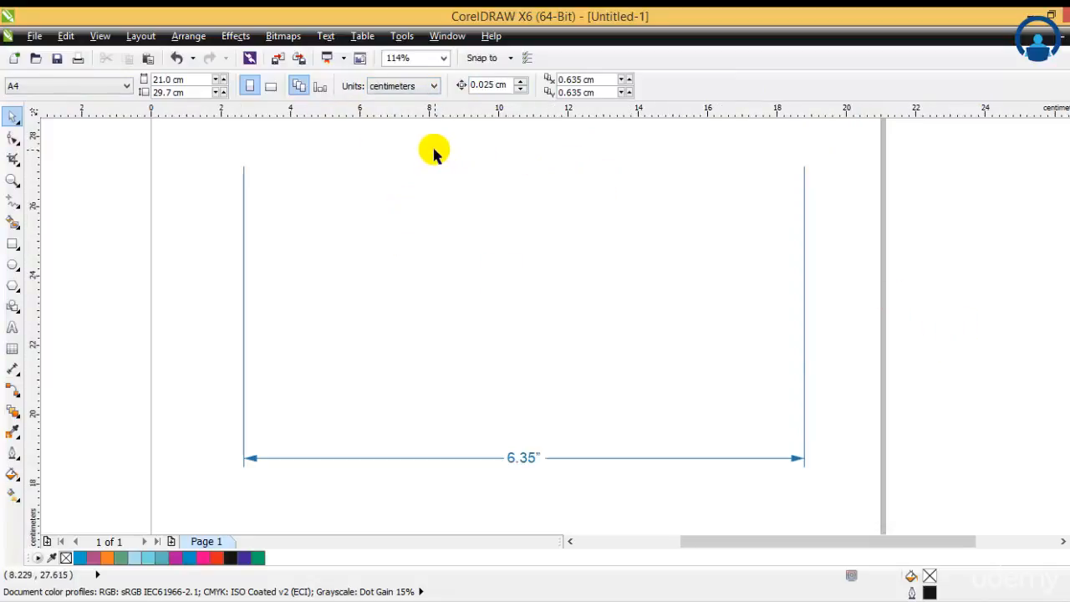
Replace the existing inch dimension with a horizontal parallel dimension about 16.69 cm long, its line well below the measured points
left_click(554, 462)
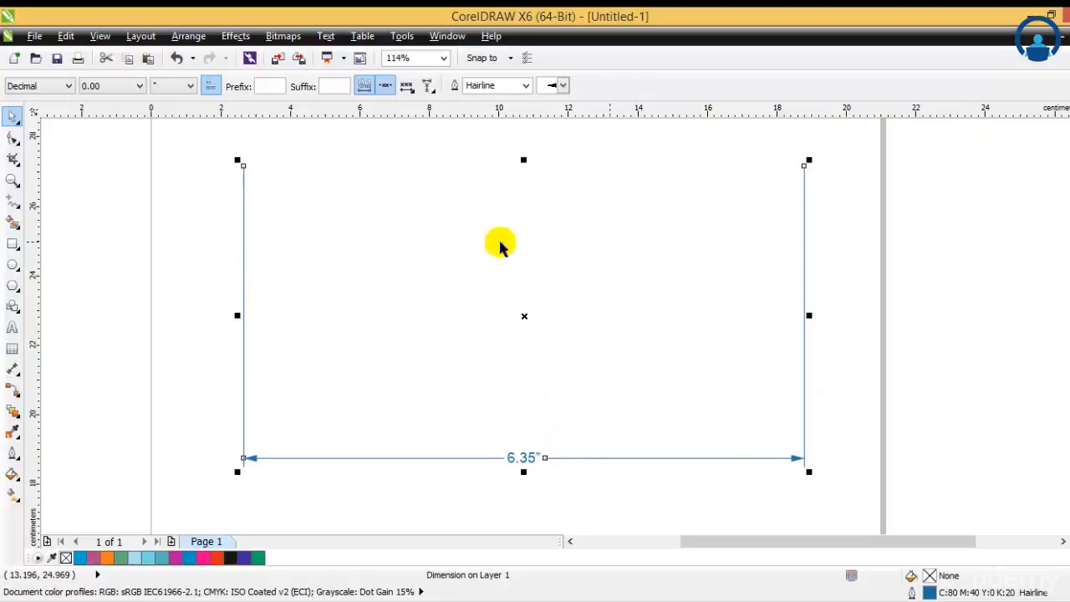
key("Delete")
left_click(17, 378)
left_click(50, 365)
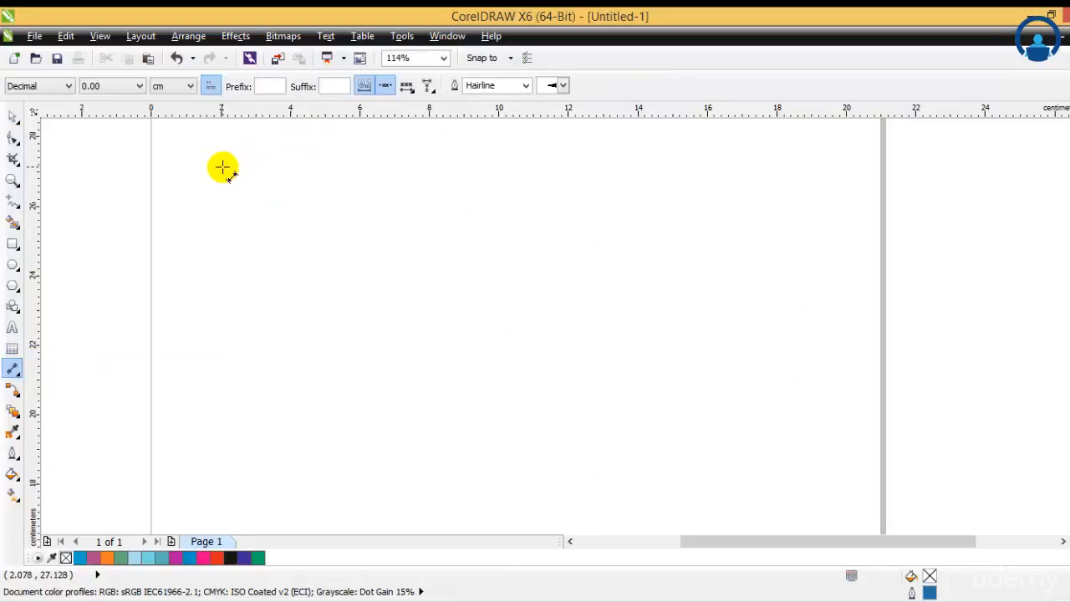
left_click_drag(223, 167, 802, 179)
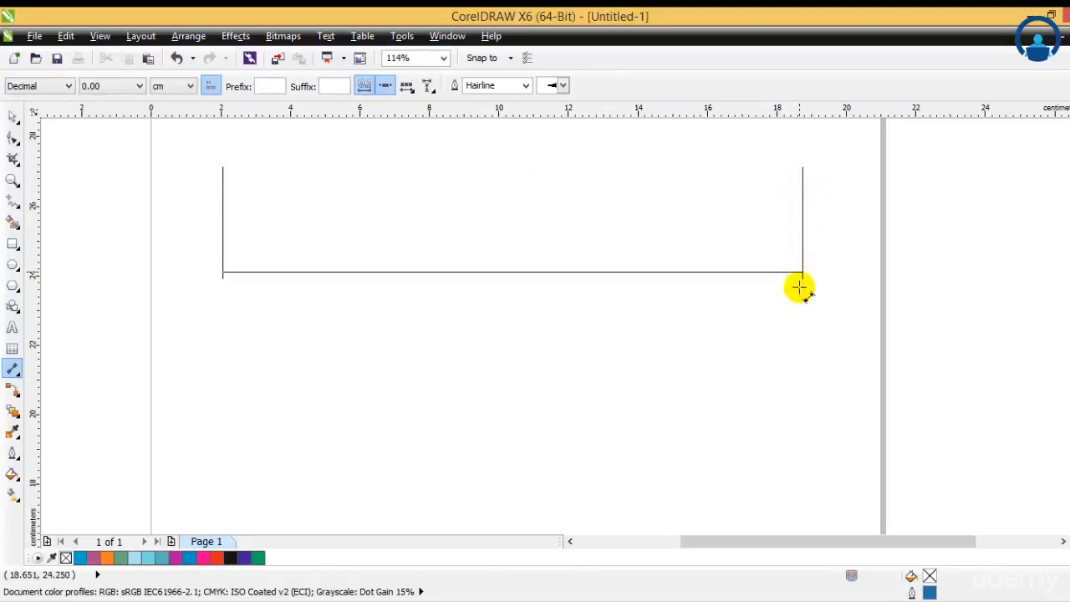
left_click(804, 465)
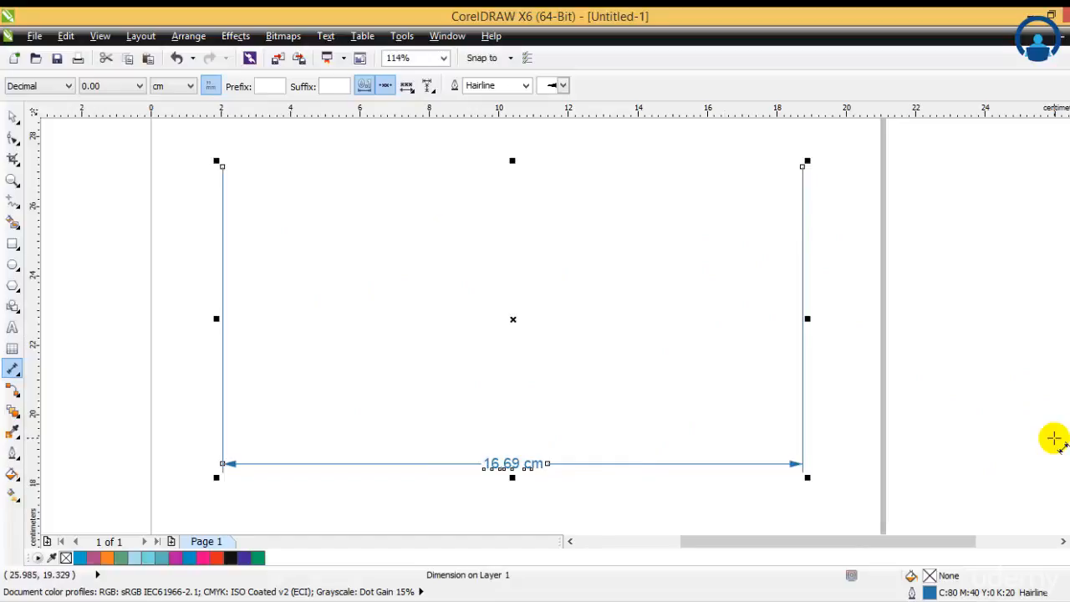
Try the Fractional, U.S. Engineering and U.S. Architectural styles on the dimension and return it to Decimal
left_click(37, 86)
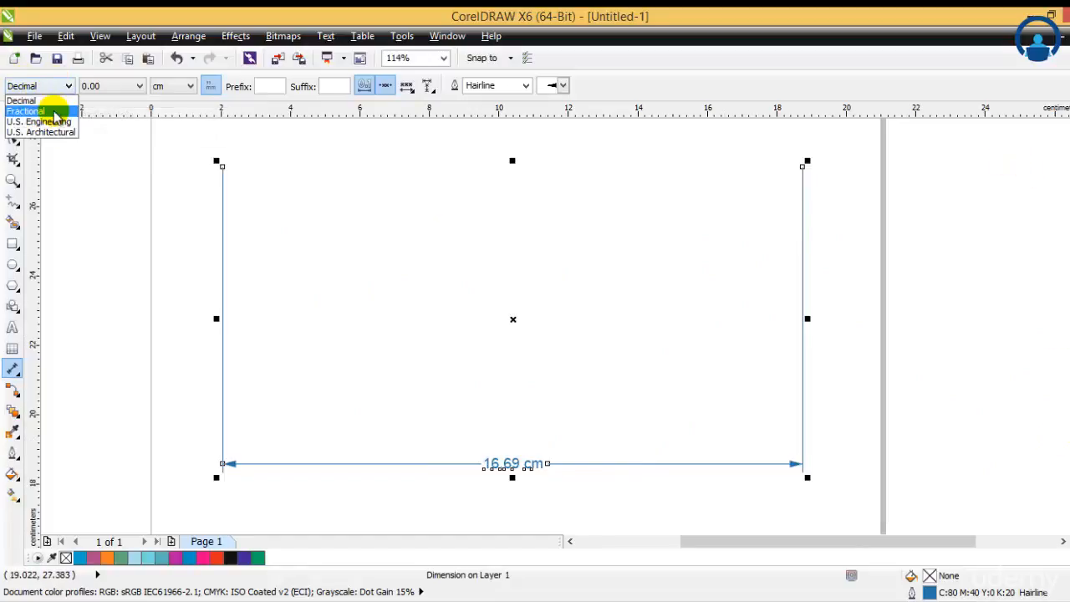
left_click(53, 110)
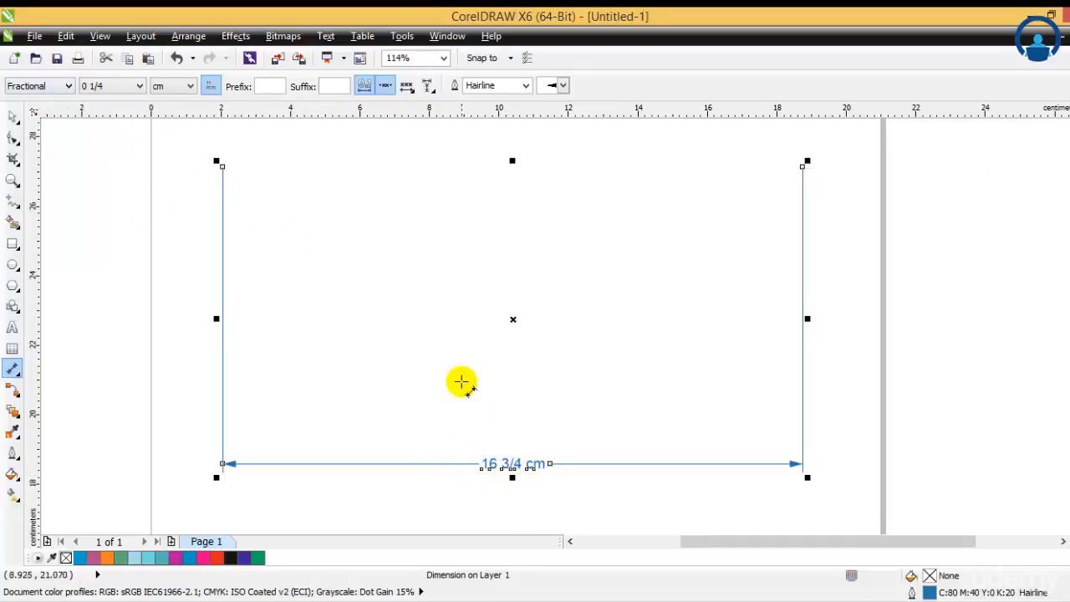
left_click(53, 85)
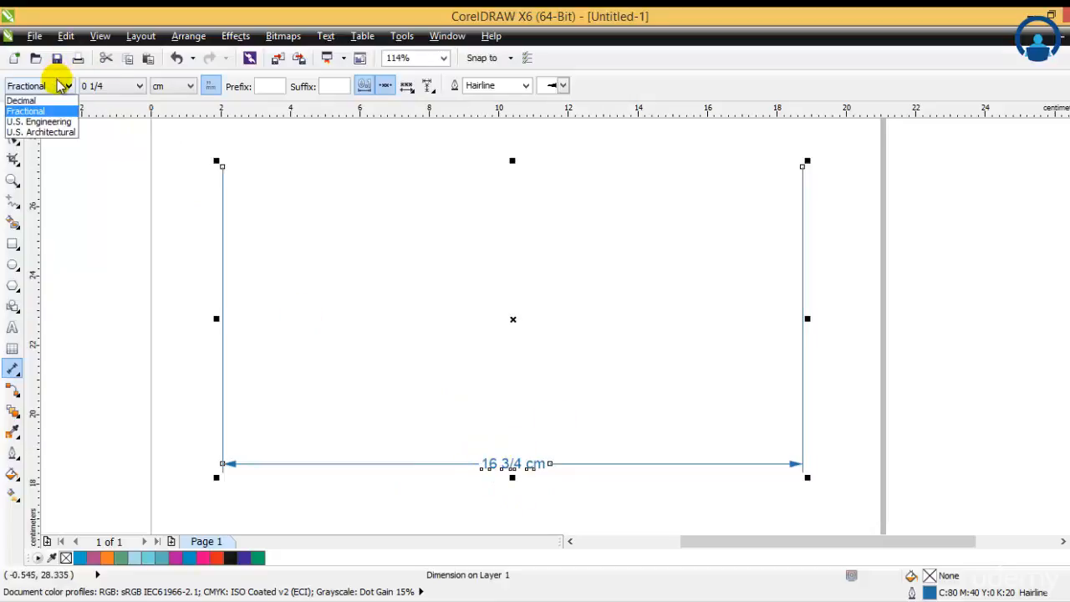
left_click(33, 123)
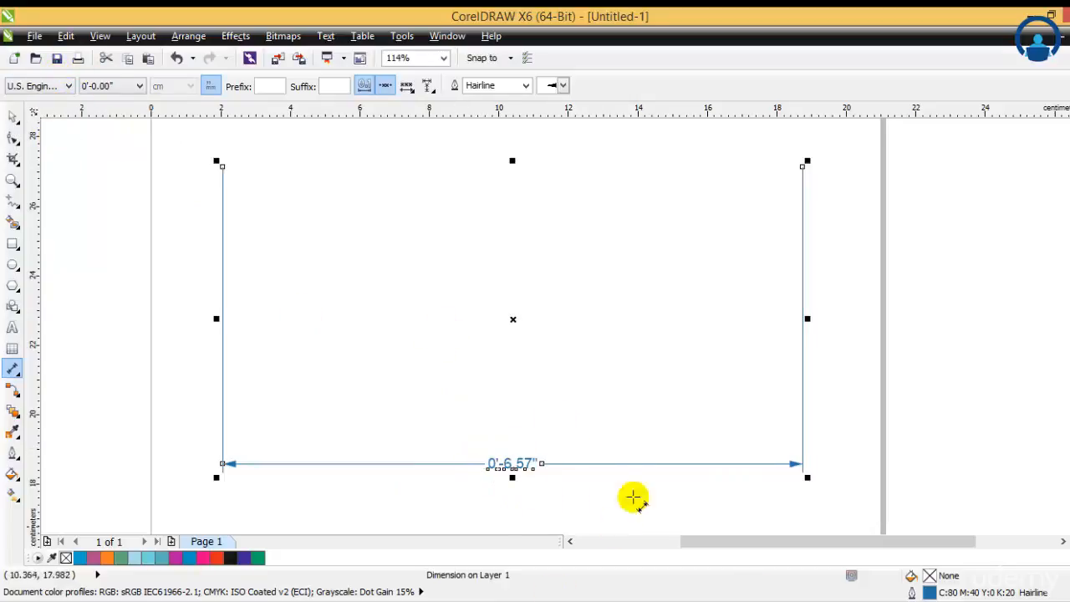
left_click(44, 85)
left_click(41, 133)
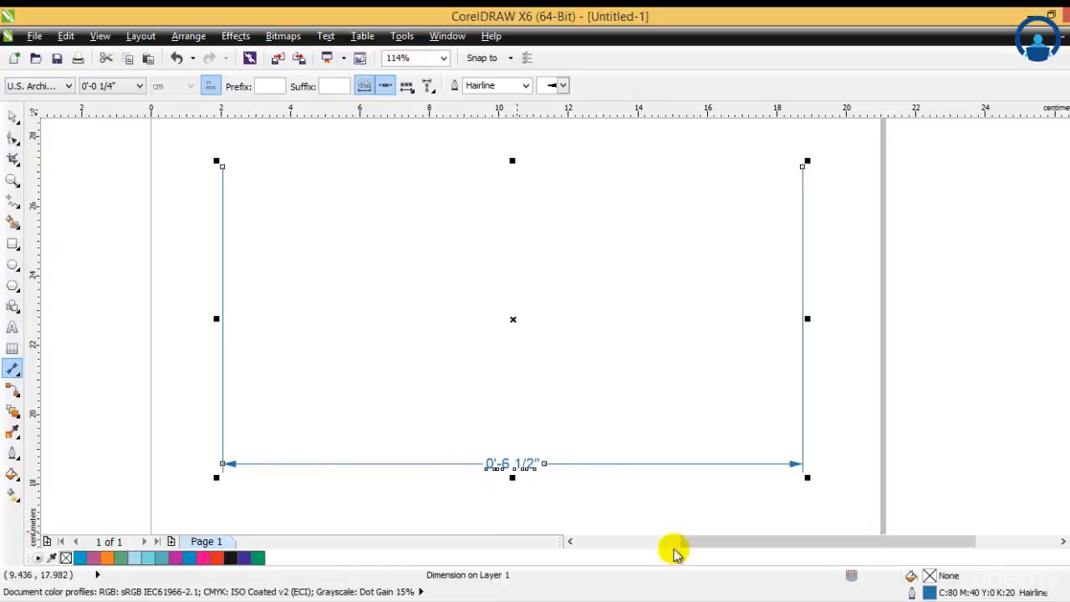
left_click(66, 86)
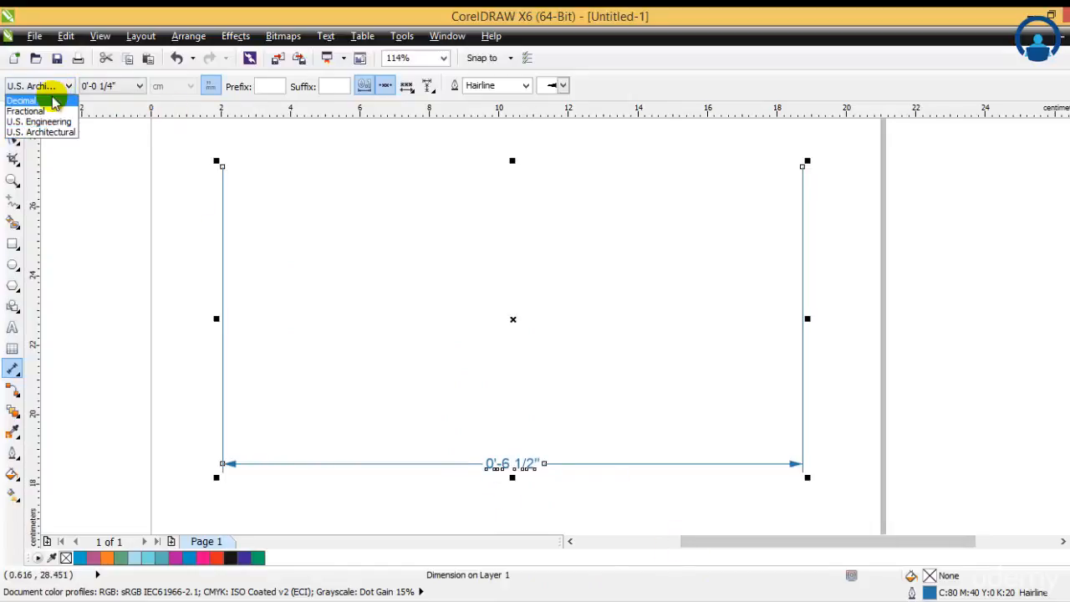
left_click(53, 101)
Set the dimension's precision to 0 decimal places and deselect it
left_click(136, 86)
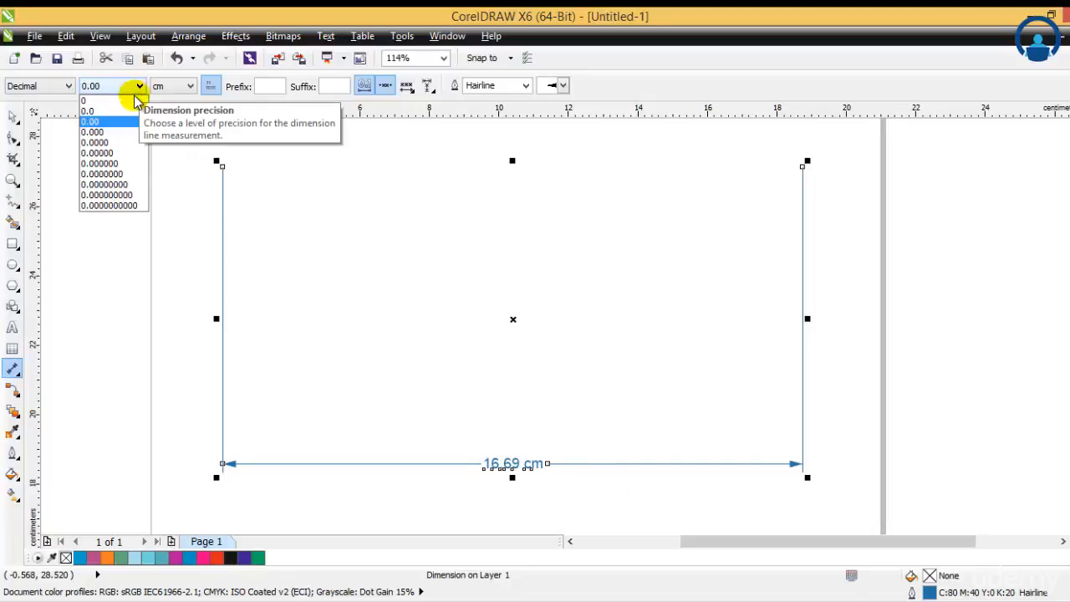
left_click(132, 100)
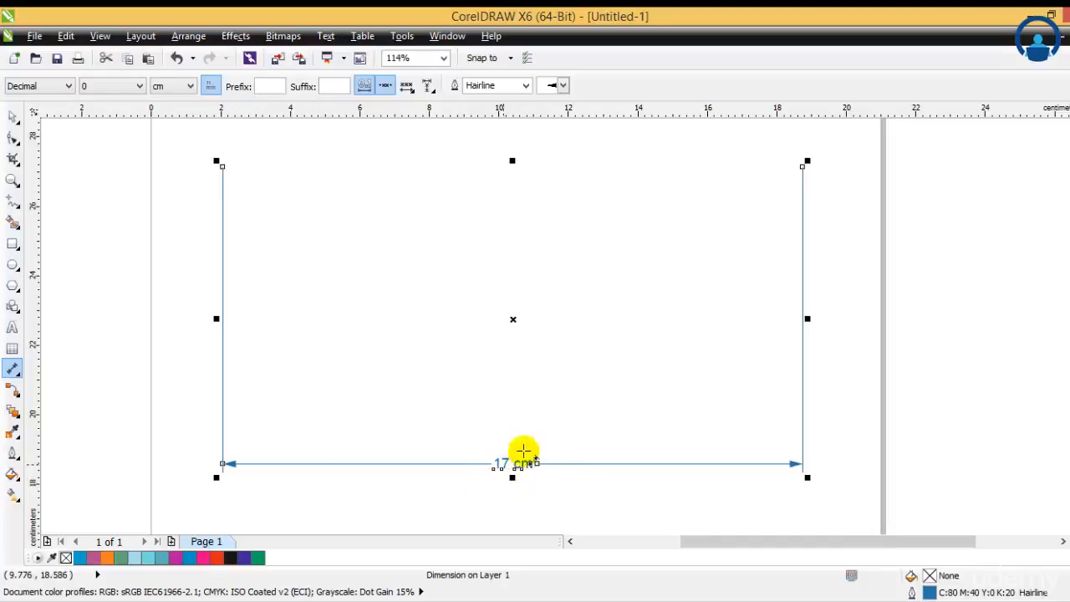
left_click(14, 120)
left_click(570, 541)
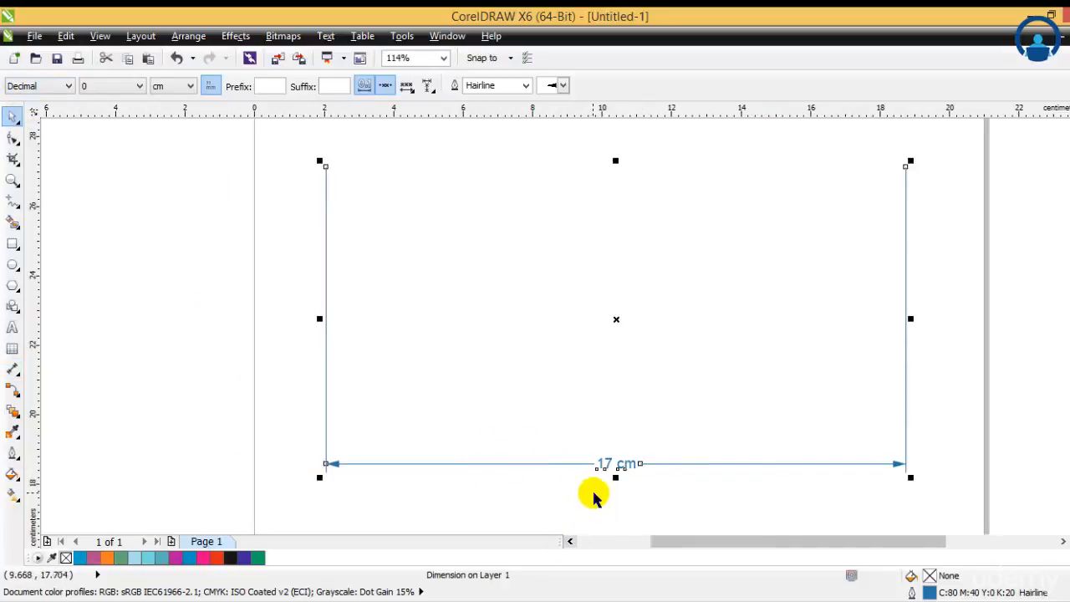
left_click(592, 491)
left_click(1063, 542)
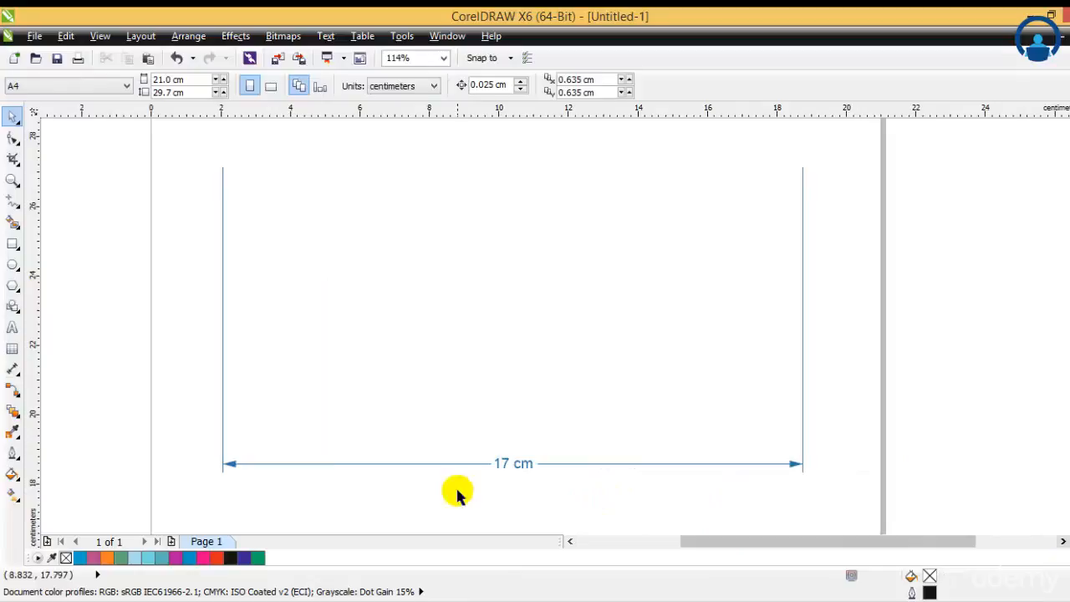
Select the dimension's text and set the dimension precision to 0.000
left_click(515, 466)
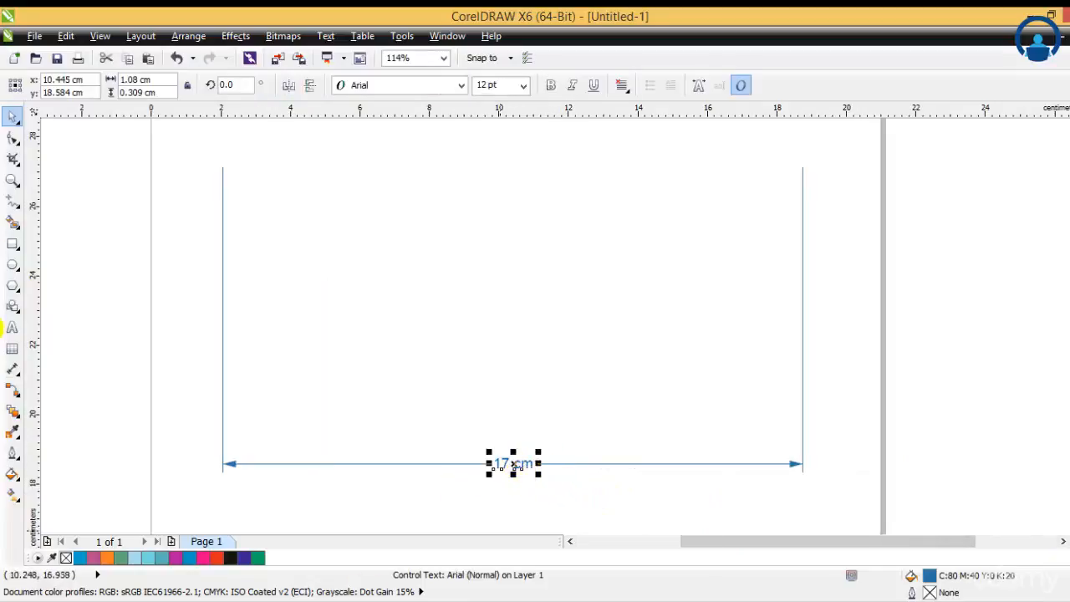
left_click(13, 368)
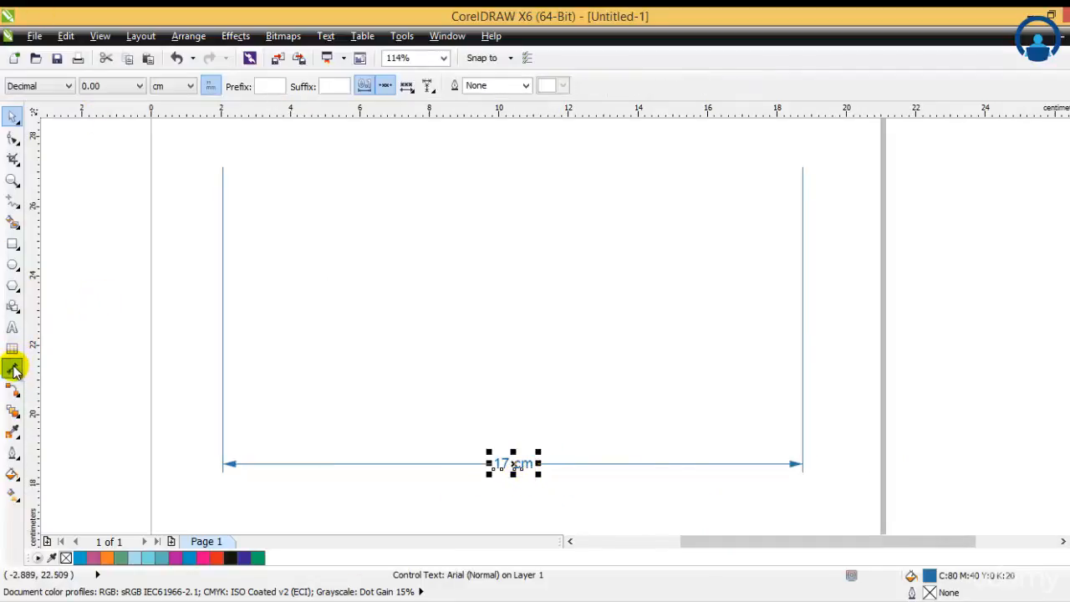
left_click(117, 86)
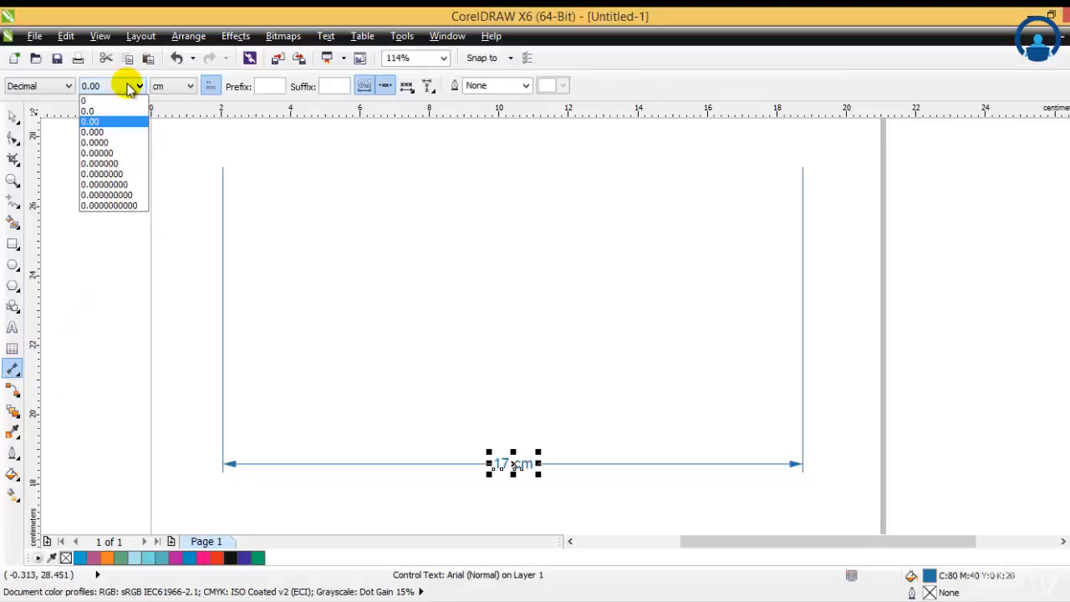
left_click(132, 132)
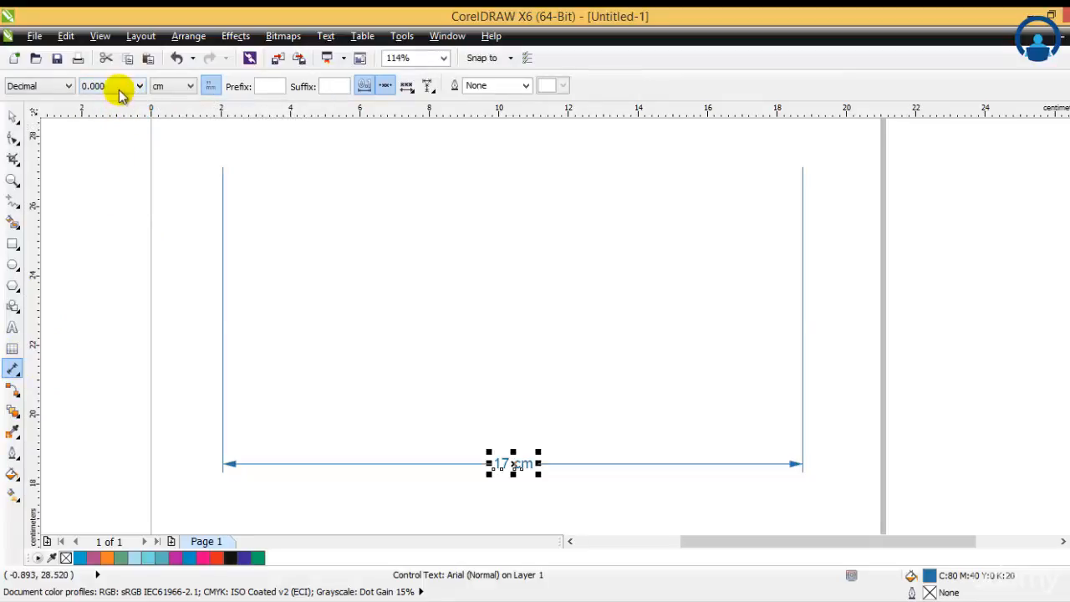
Set the dimension's precision to 0.0000, look over the other precision options and deselect the dimension
left_click(119, 86)
left_click(119, 143)
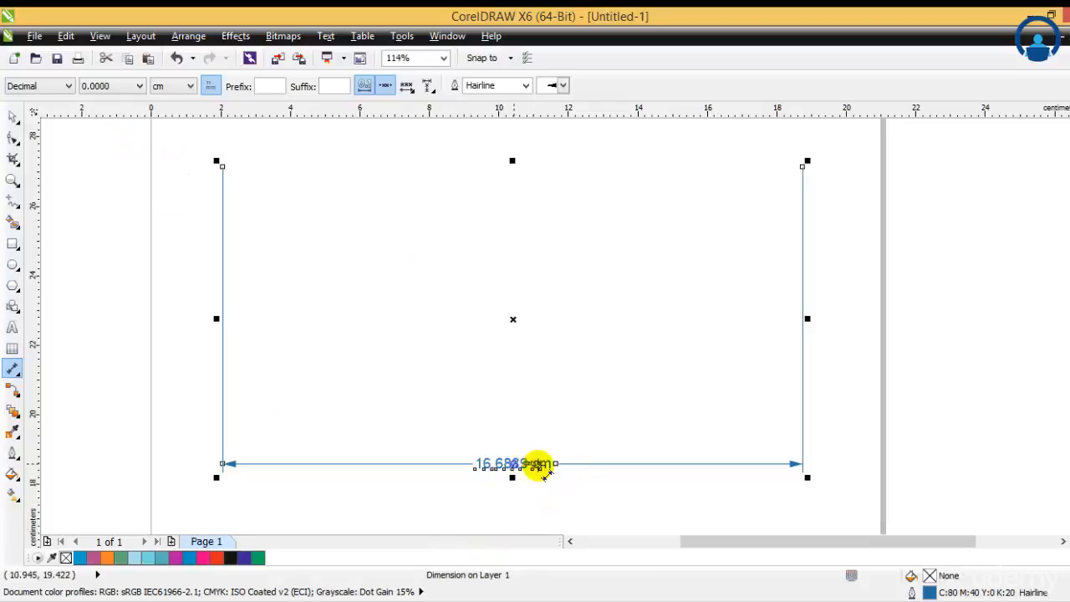
left_click(137, 86)
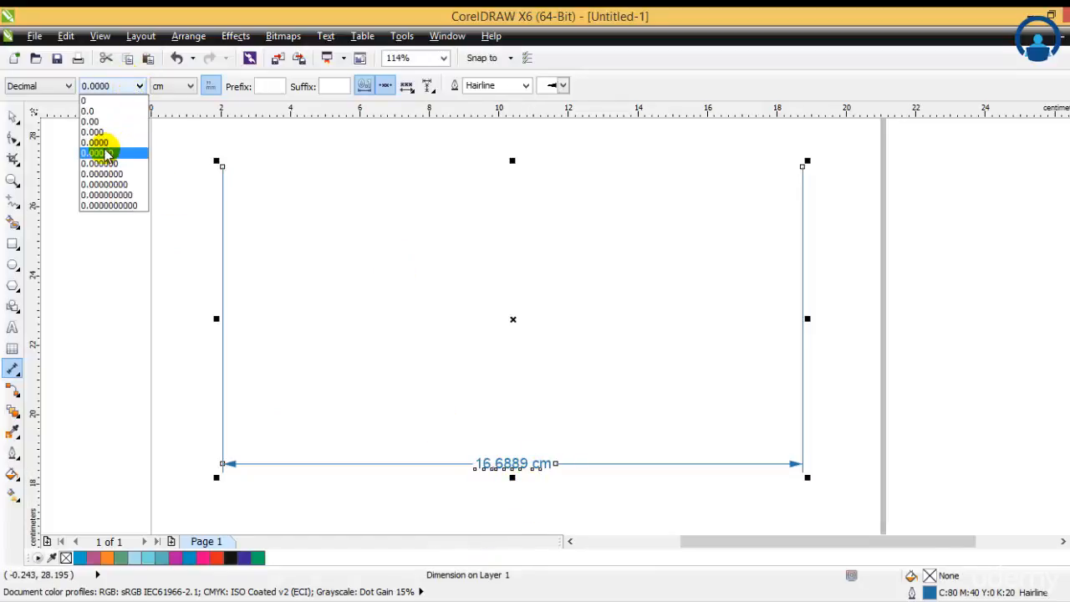
left_click(11, 117)
left_click(444, 511)
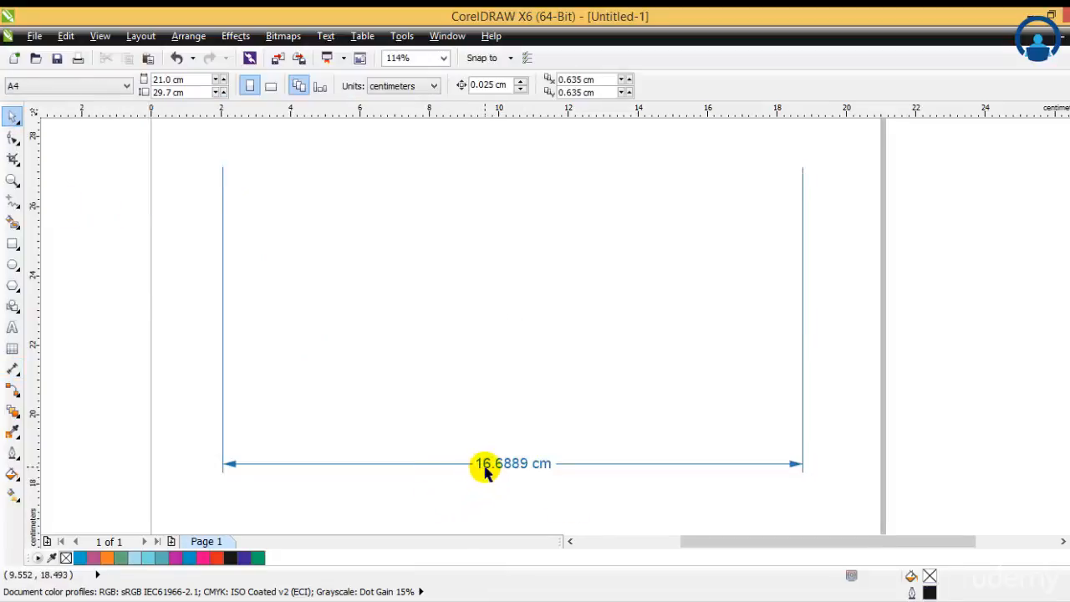
Examine the dimension text's decimals up close, and select the text and the dimension line in turn
key("F2")
left_click_drag(471, 449, 598, 476)
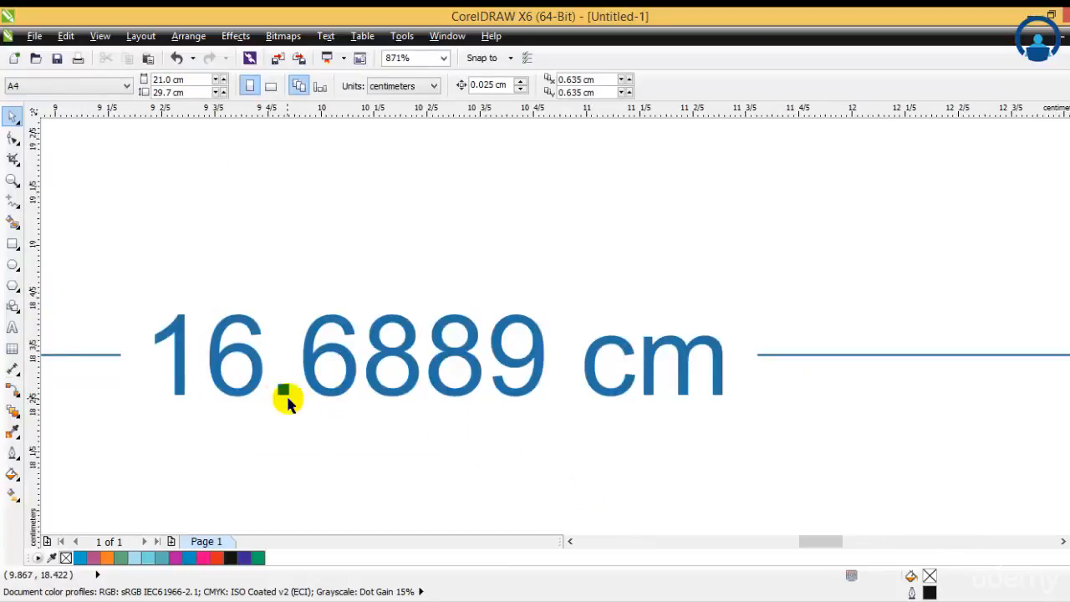
scroll(440, 400, "down", 3)
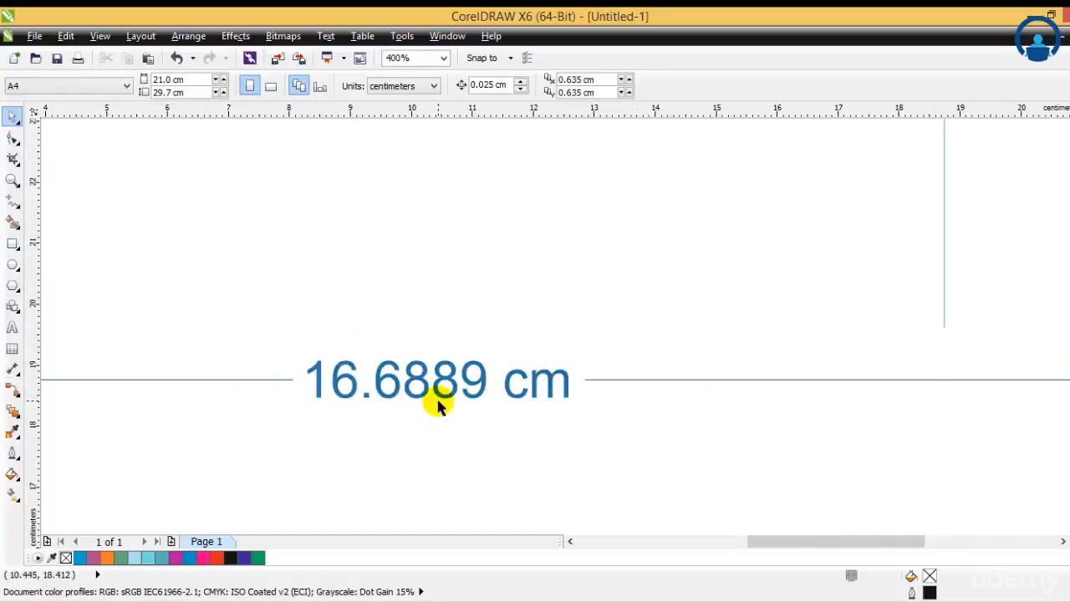
key("F4")
left_click(536, 508)
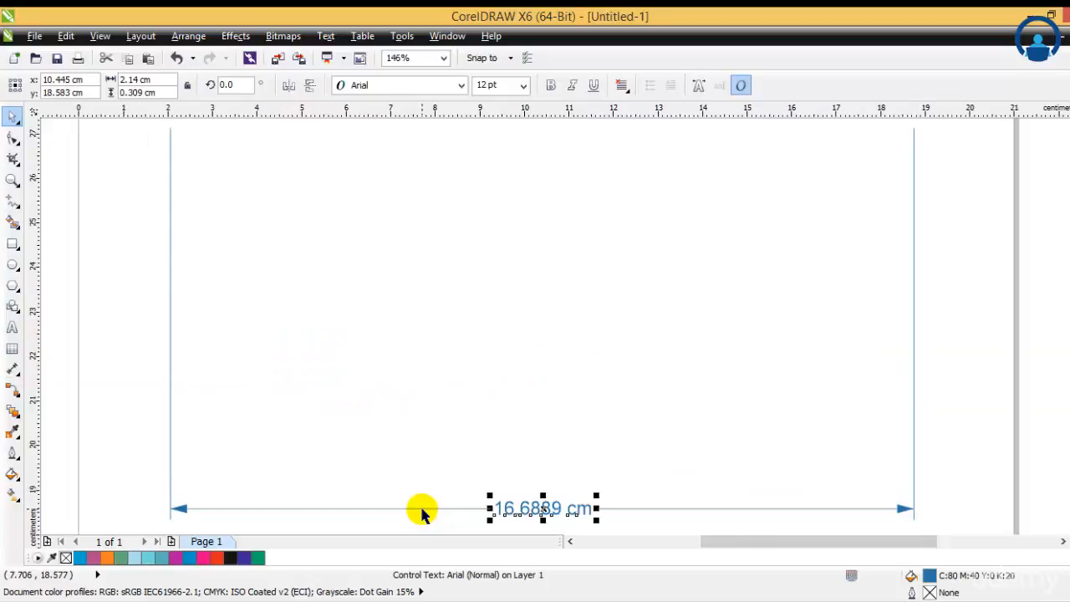
left_click(422, 510)
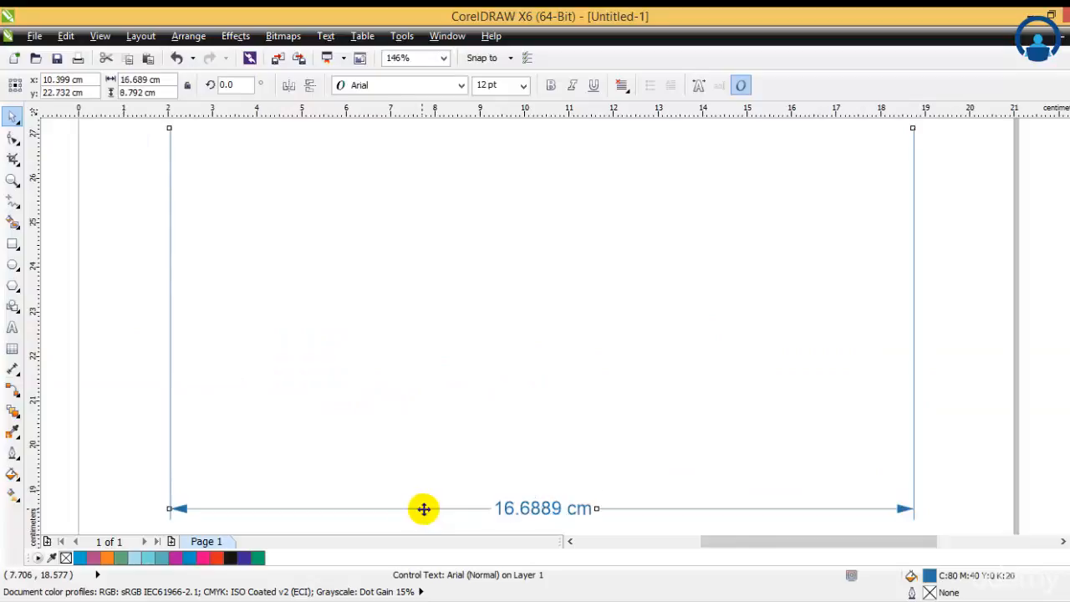
left_click(537, 508)
left_click(1027, 408)
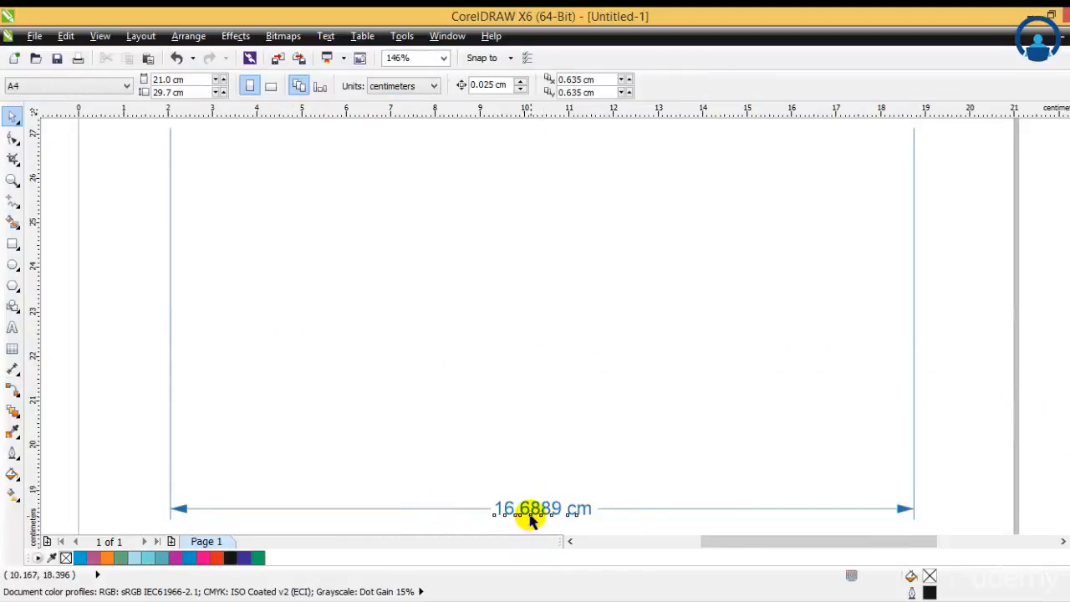
With only the dimension's text selected, set the Parallel Dimension tool's precision to 0.000000 and deselect the text
left_click(531, 516)
left_click(13, 368)
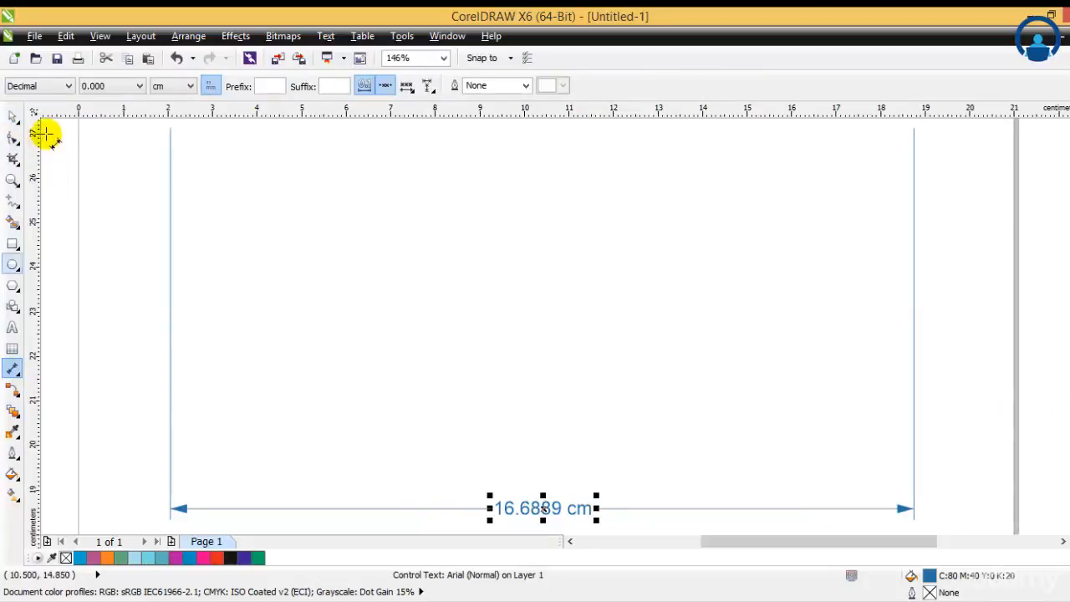
left_click(89, 86)
left_click(119, 162)
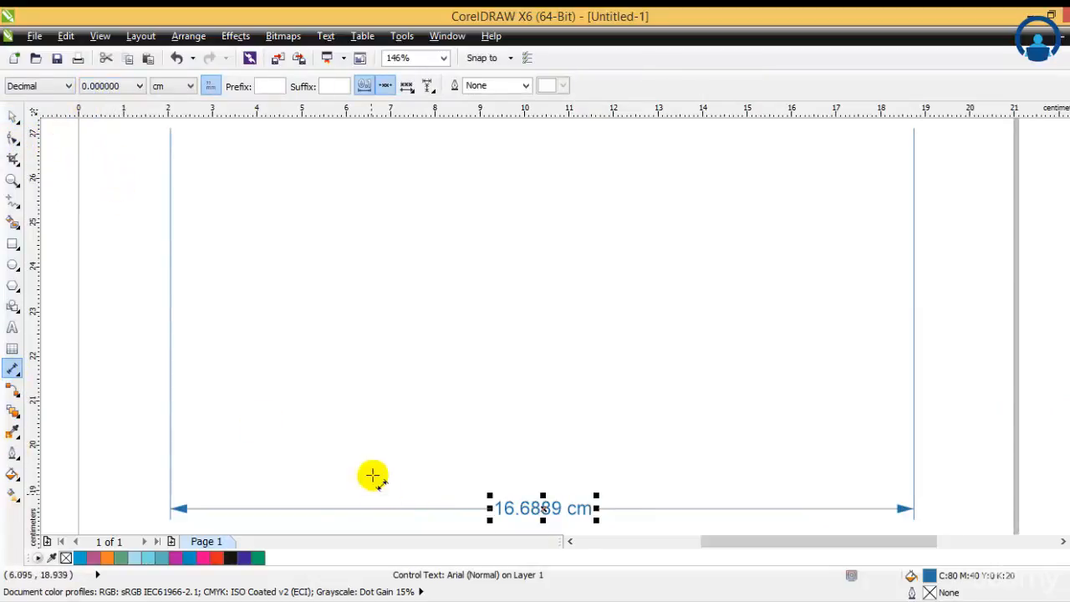
left_click(14, 121)
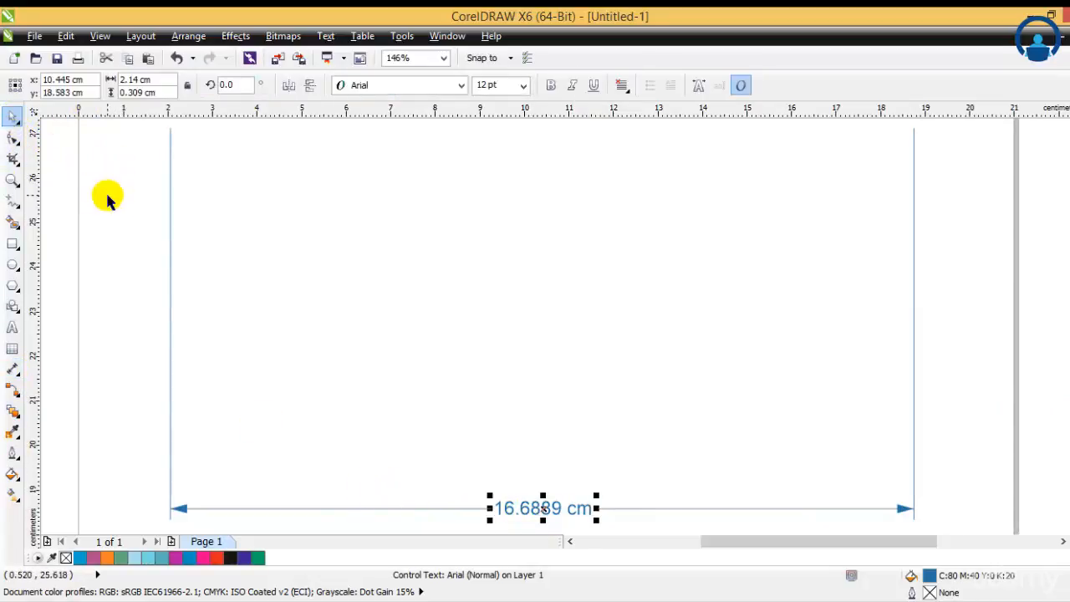
left_click(107, 200)
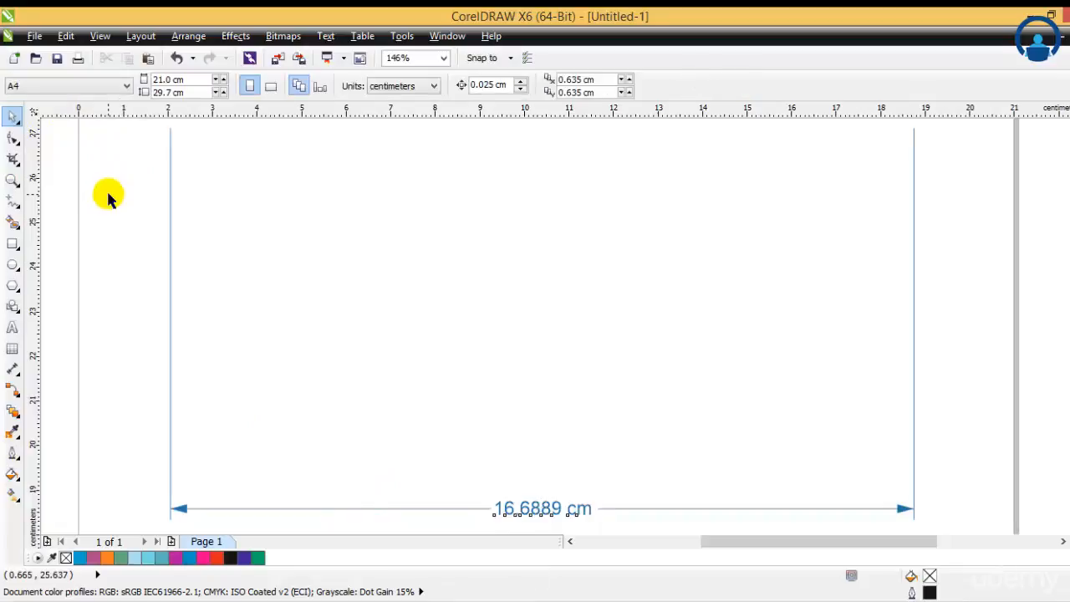
Select the dimension by its extension lines and its text separately to compare the properties offered for each
left_click(172, 339)
left_click(962, 326)
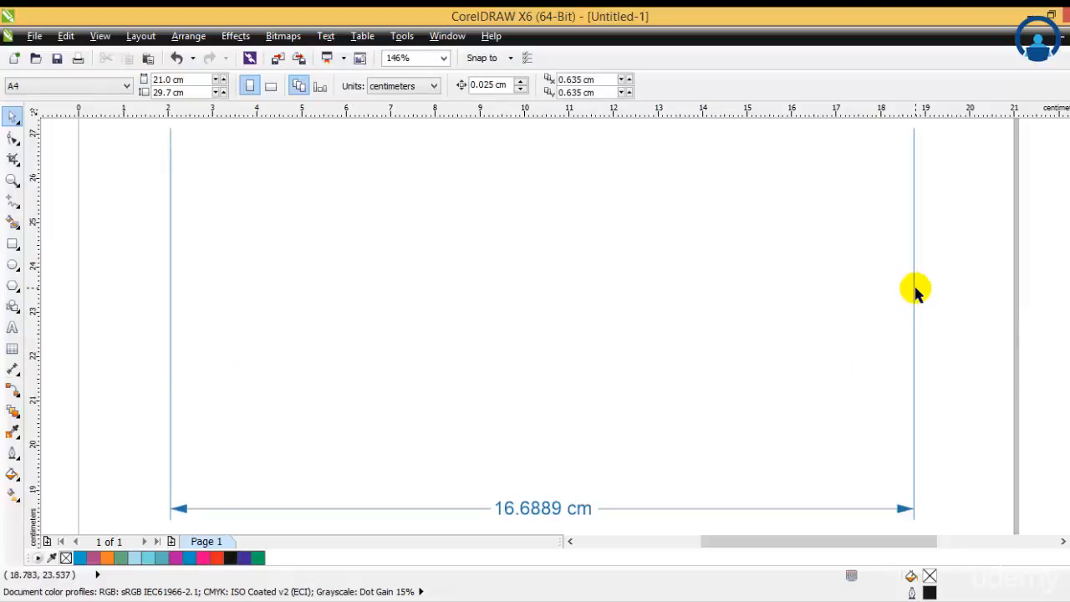
left_click(915, 289)
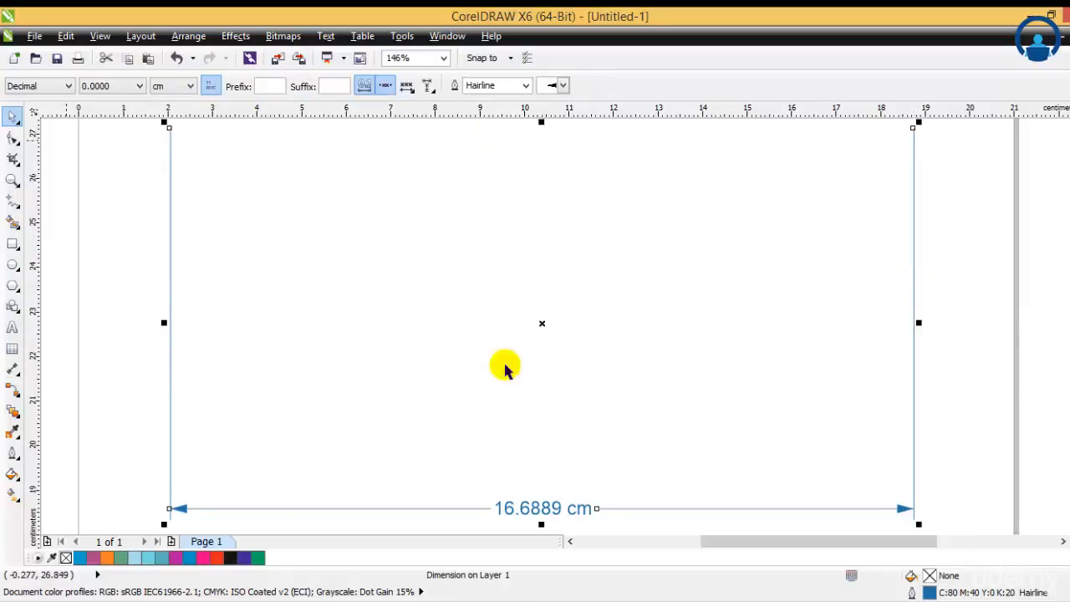
left_click(965, 298)
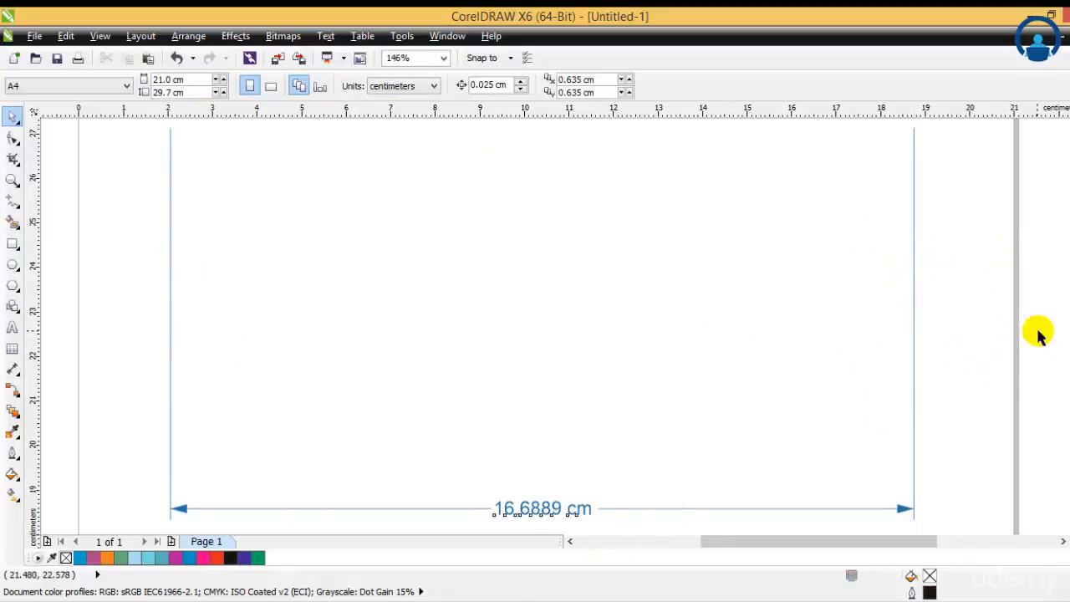
left_click(560, 508)
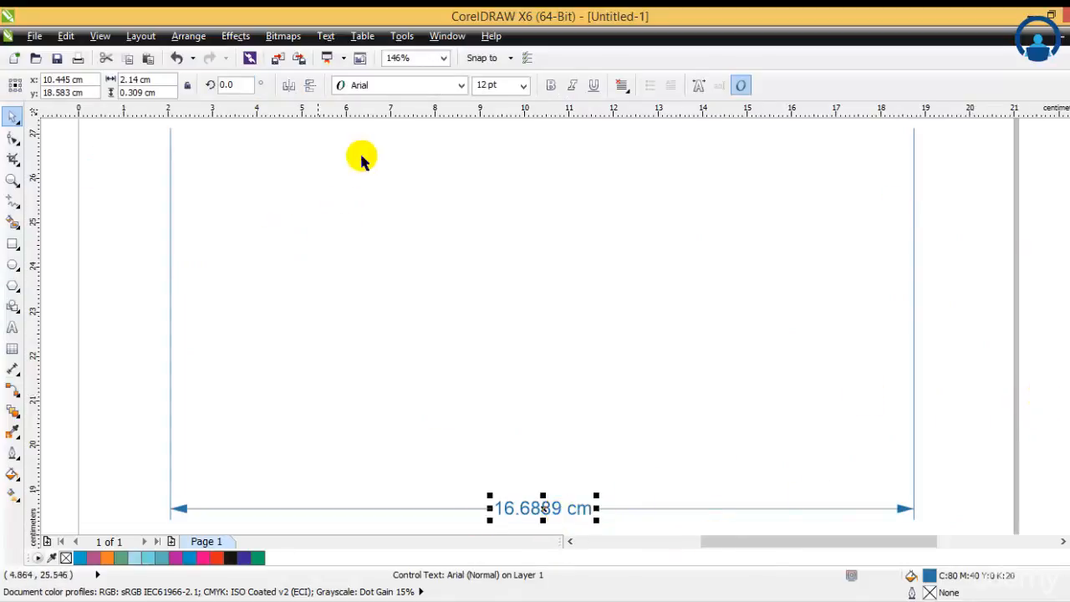
left_click(1006, 276)
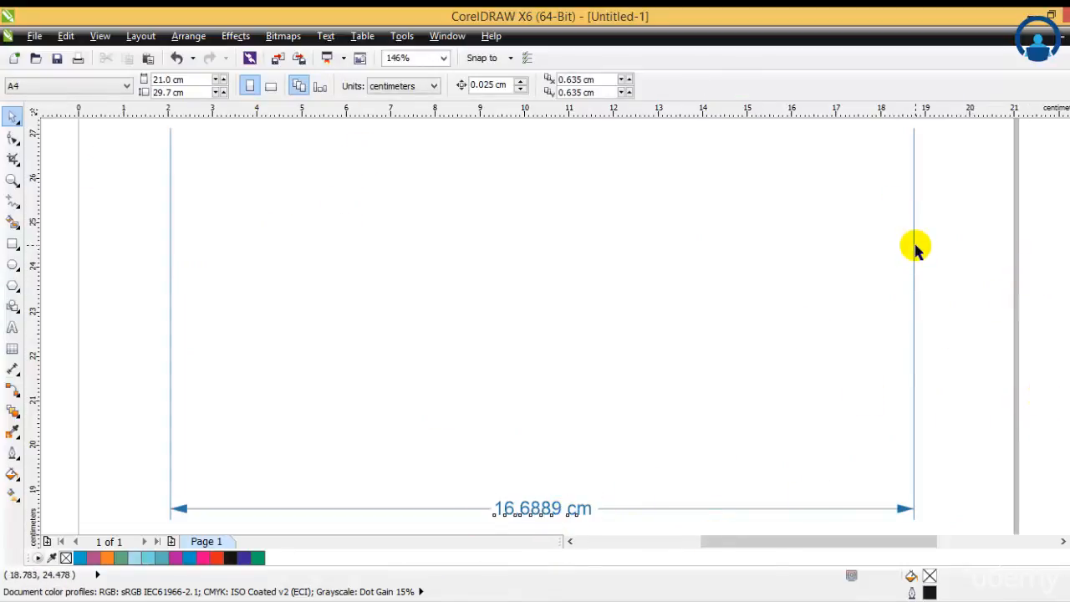
Select the whole dimension by its extension line and set its precision to 0.00
left_click(914, 247)
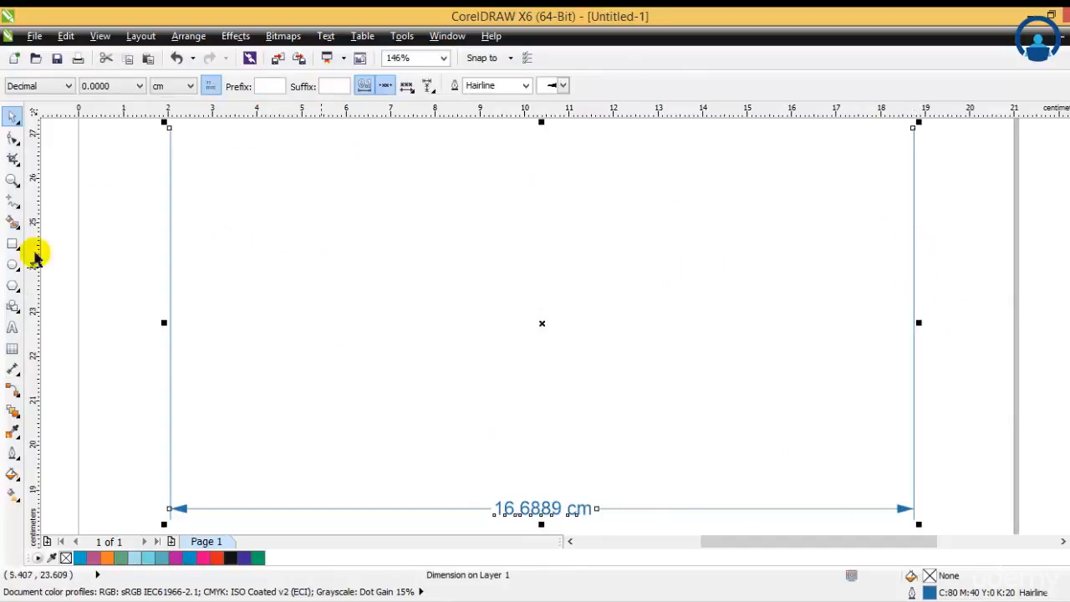
left_click(140, 86)
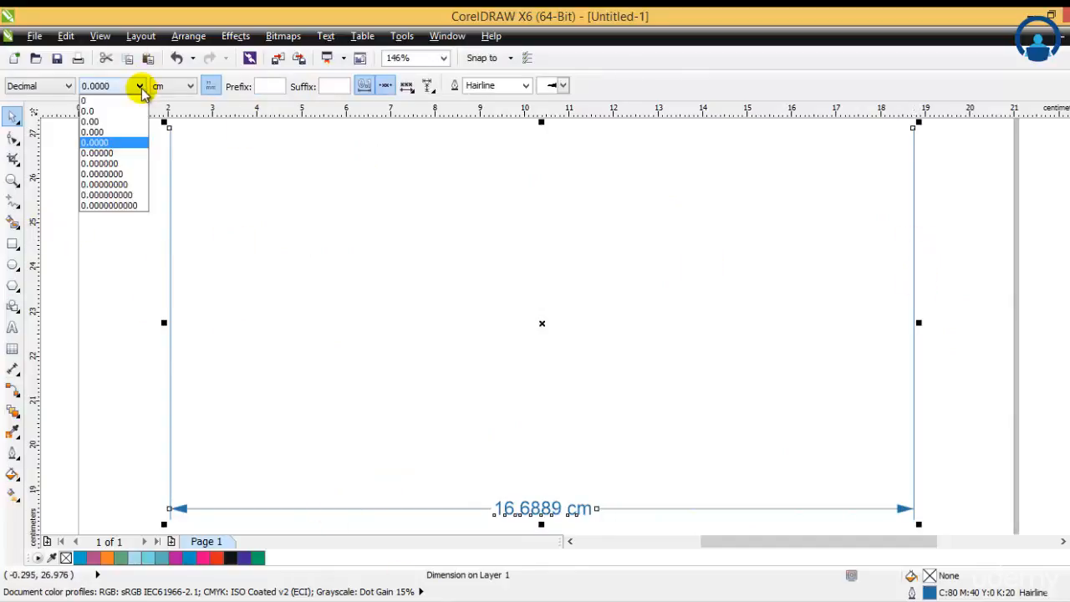
left_click(113, 122)
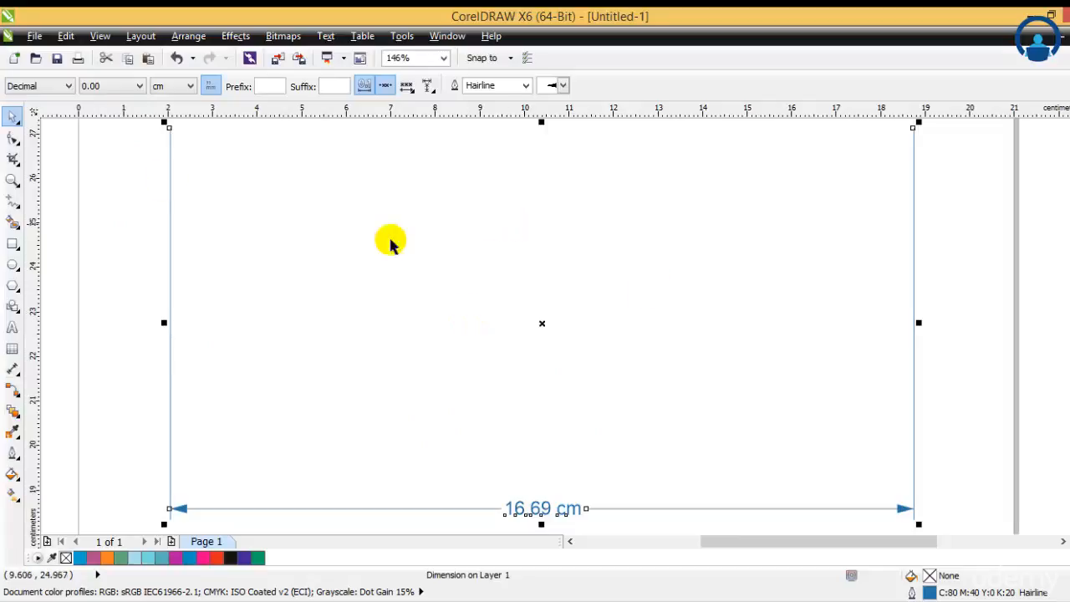
Try inches, millimeters and centimeters as the dimension's units and return them to cm
left_click(179, 90)
left_click(175, 128)
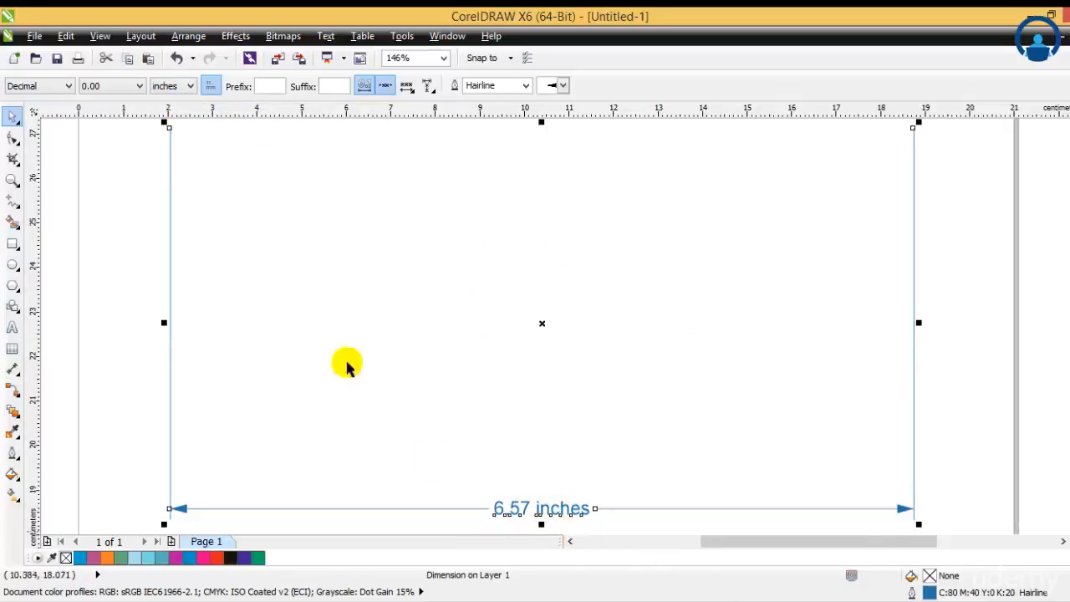
left_click(178, 89)
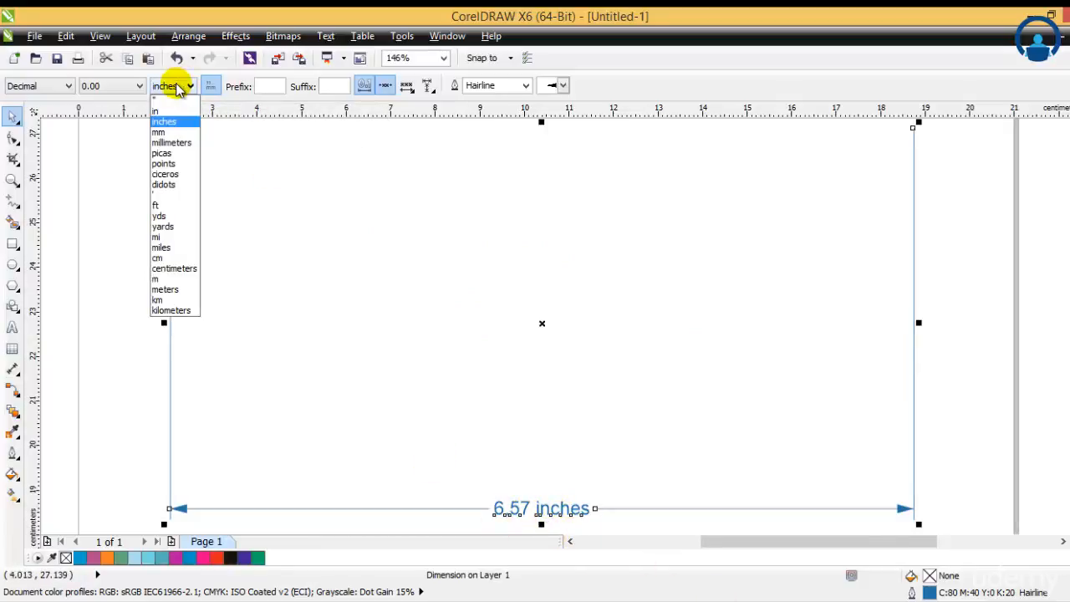
left_click(174, 143)
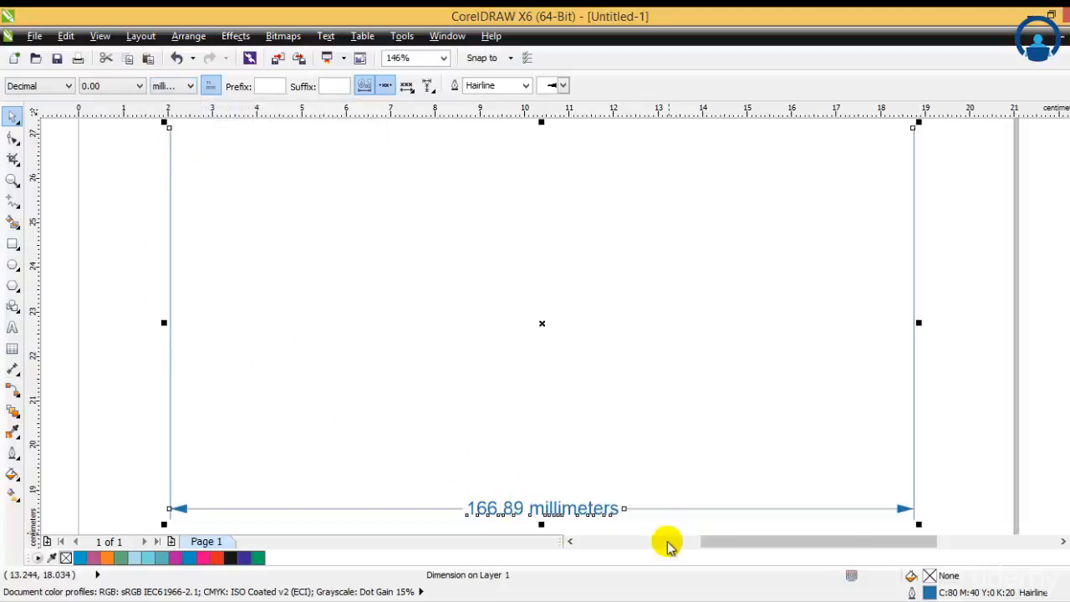
left_click(173, 86)
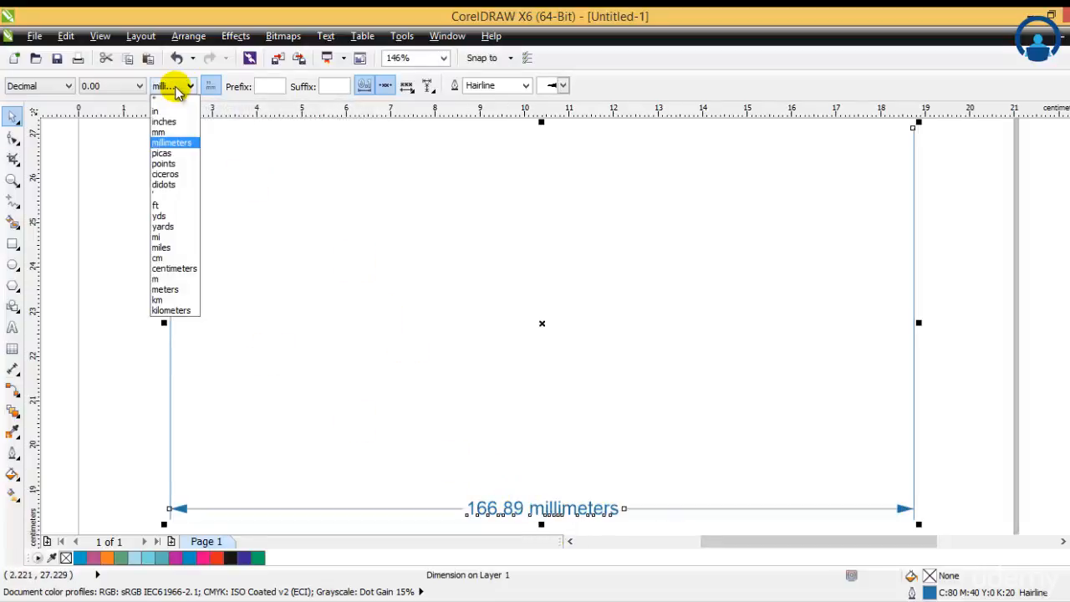
left_click(161, 268)
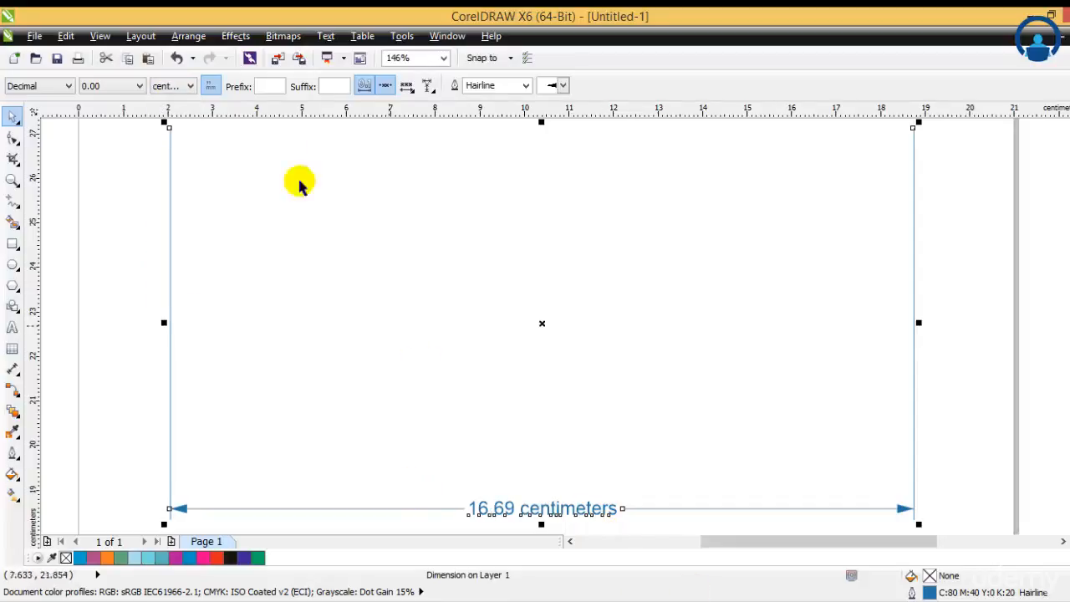
left_click(188, 87)
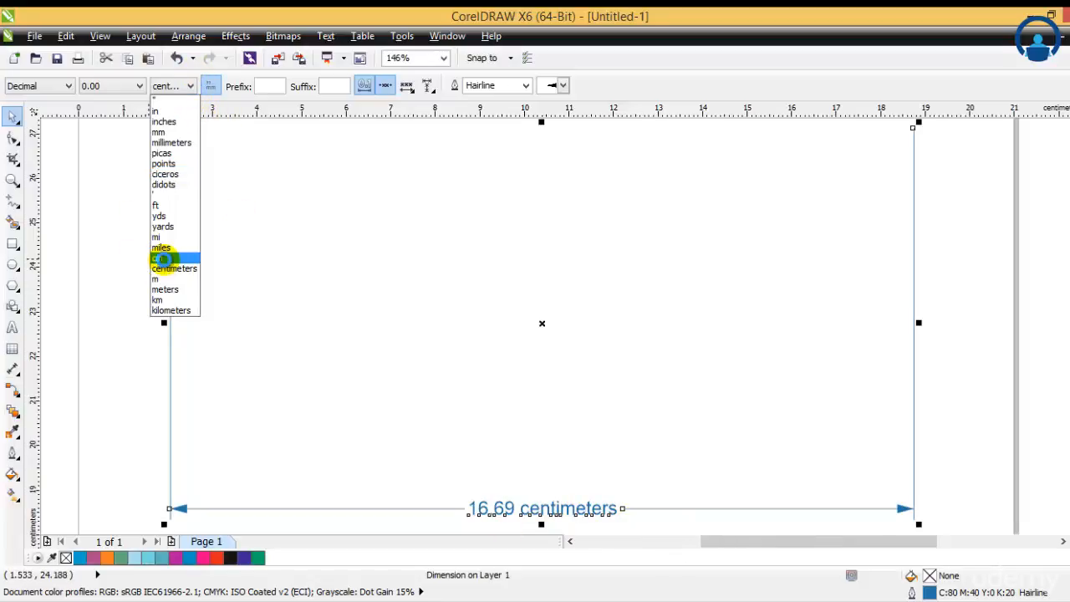
left_click(159, 259)
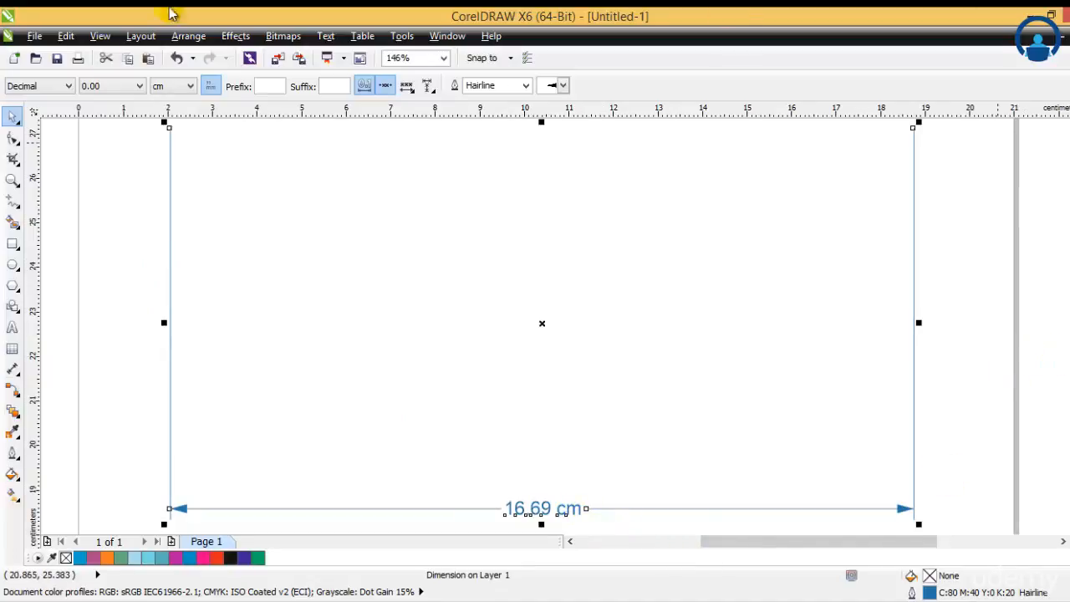
Replace the dimension with a horizontal parallel dimension about 15.57 cm long, its line well below the measured points, and deselect it
key("Delete")
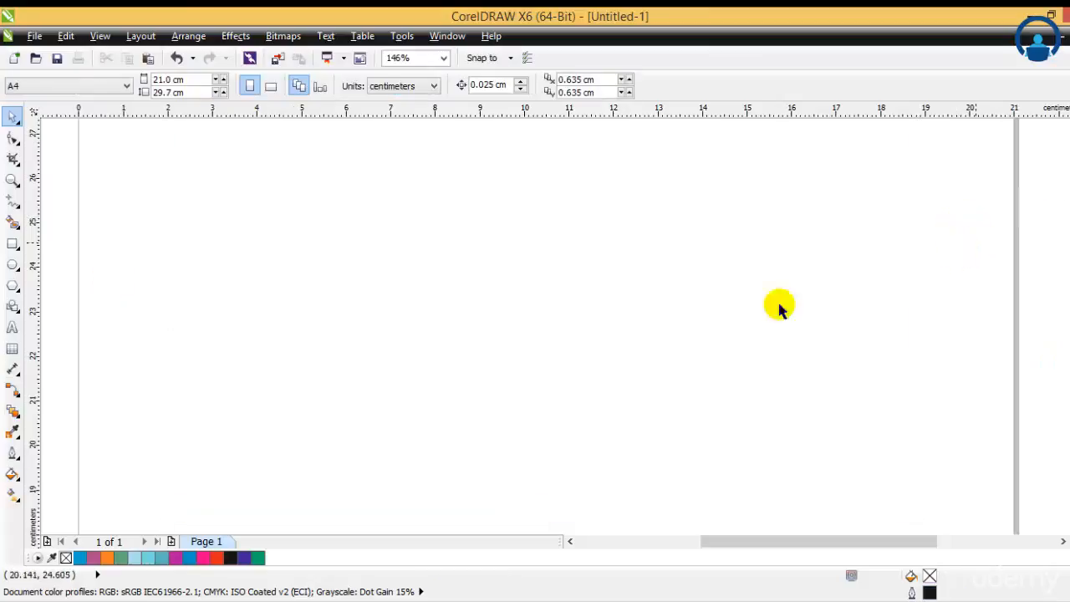
left_click(11, 371)
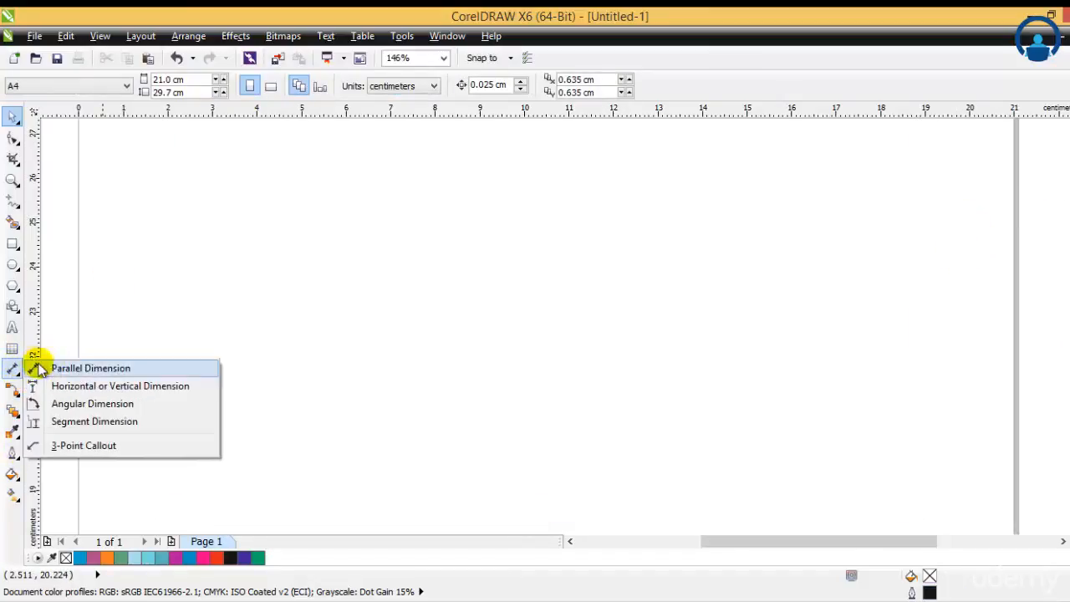
left_click(38, 365)
left_click_drag(194, 152, 886, 152)
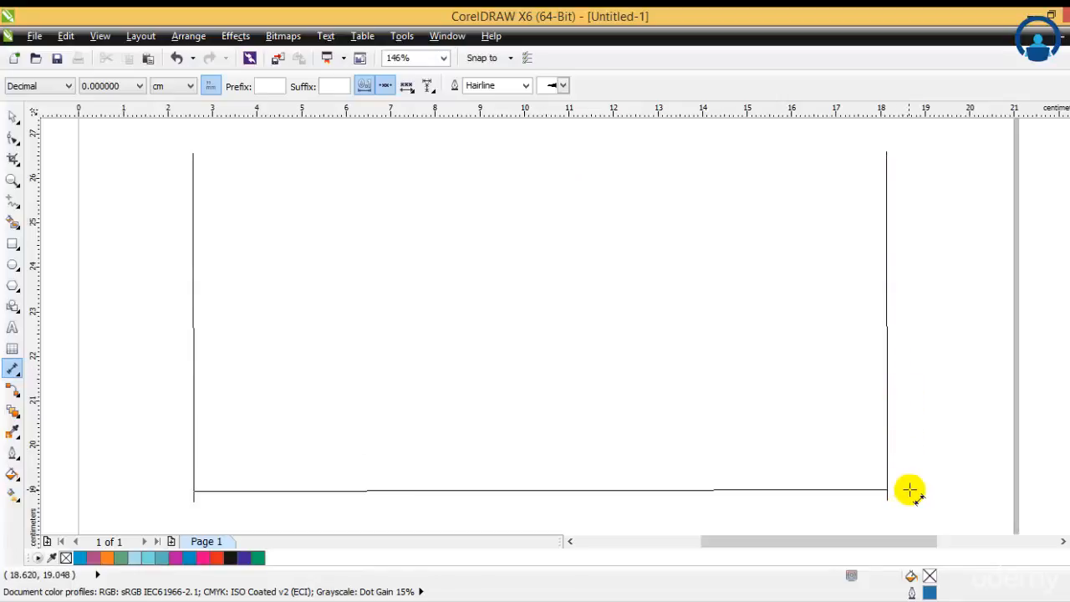
left_click(913, 490)
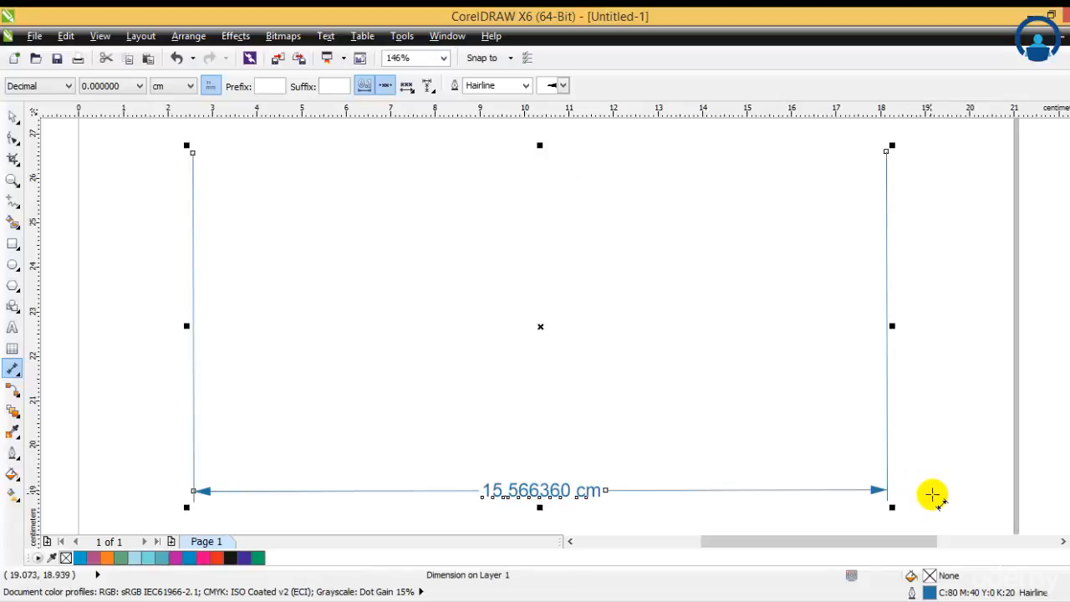
left_click(8, 122)
left_click(975, 372)
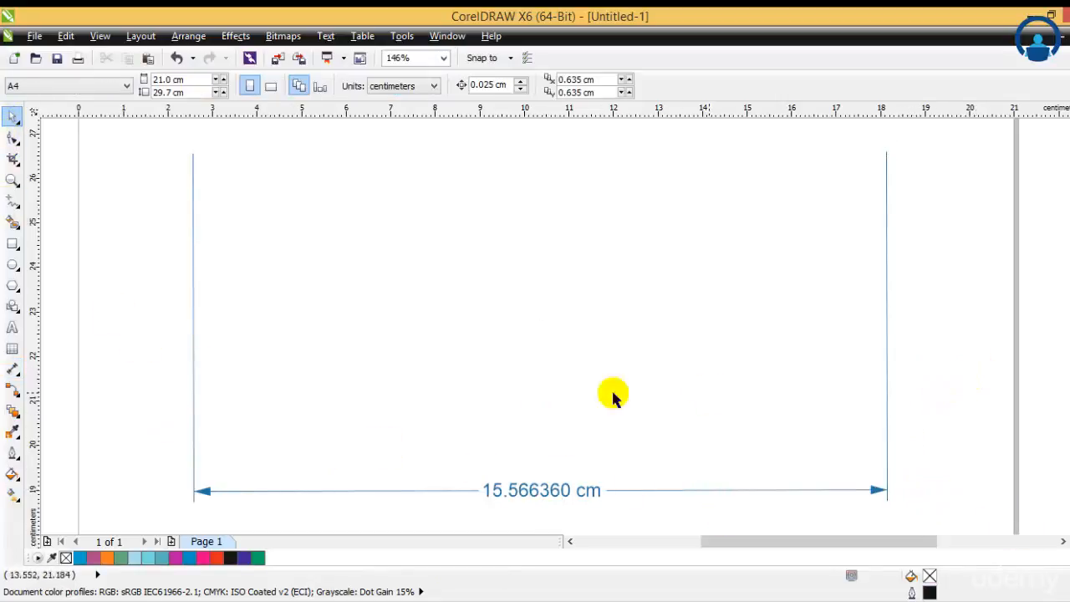
Select the whole dimension and set its prefix to 50 and its suffix to 100
left_click(533, 491)
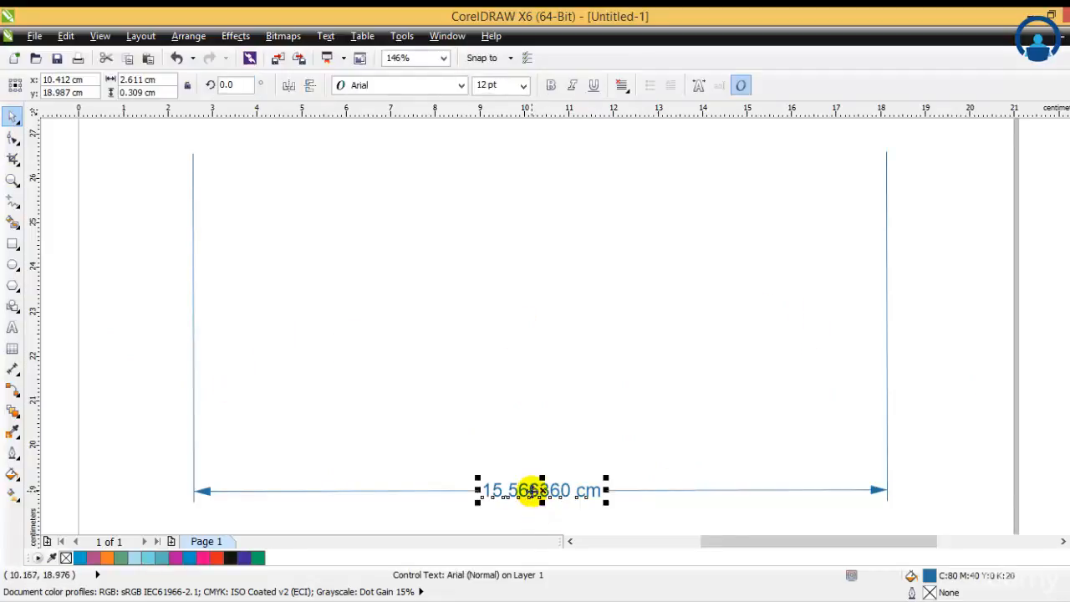
left_click(93, 362)
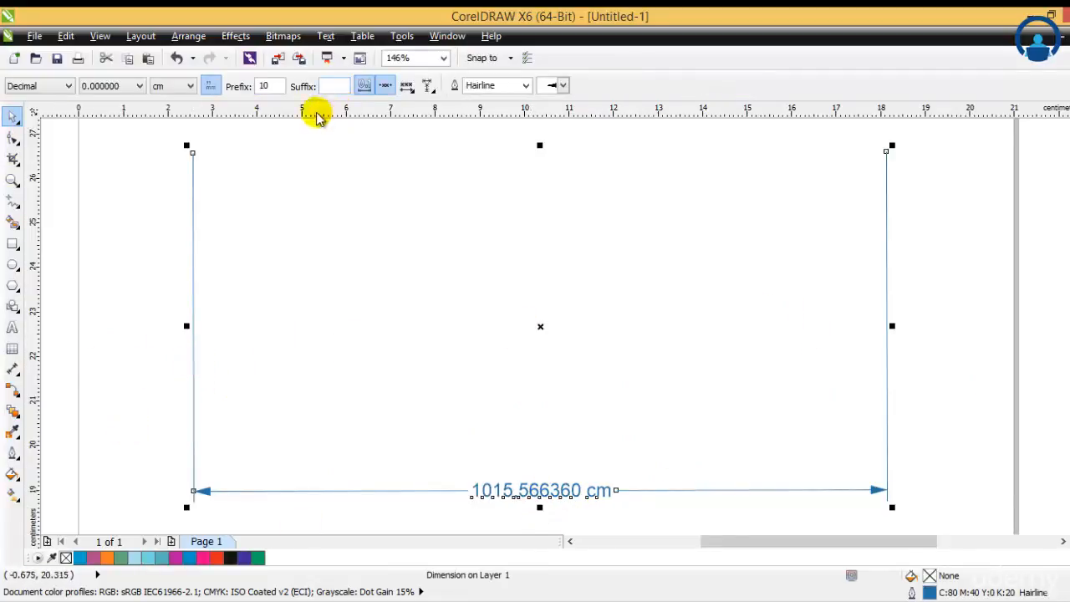
left_click_drag(275, 87, 241, 85)
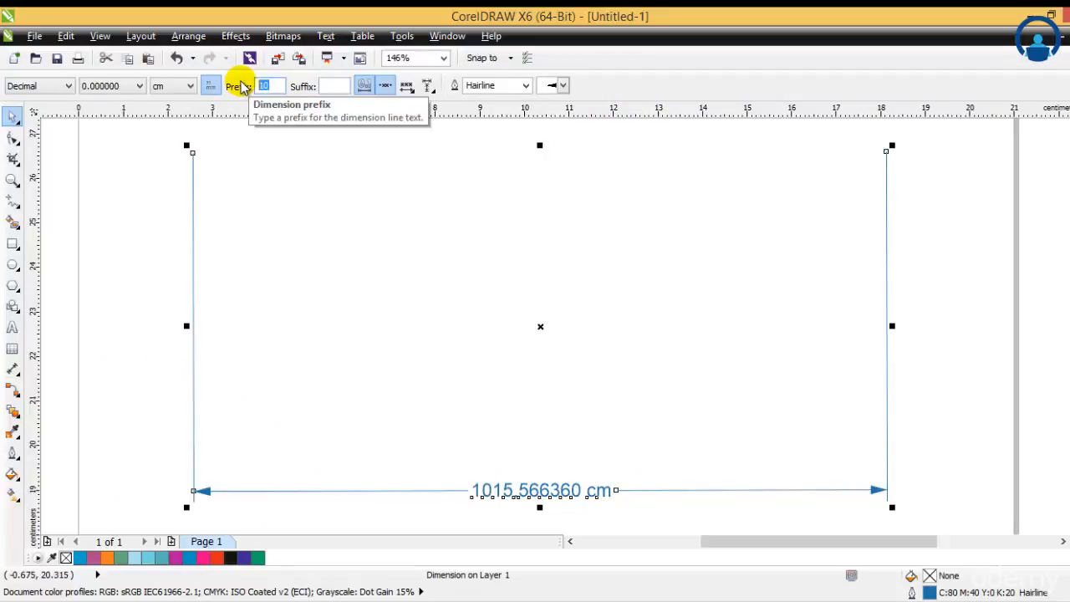
type("30")
key("Return")
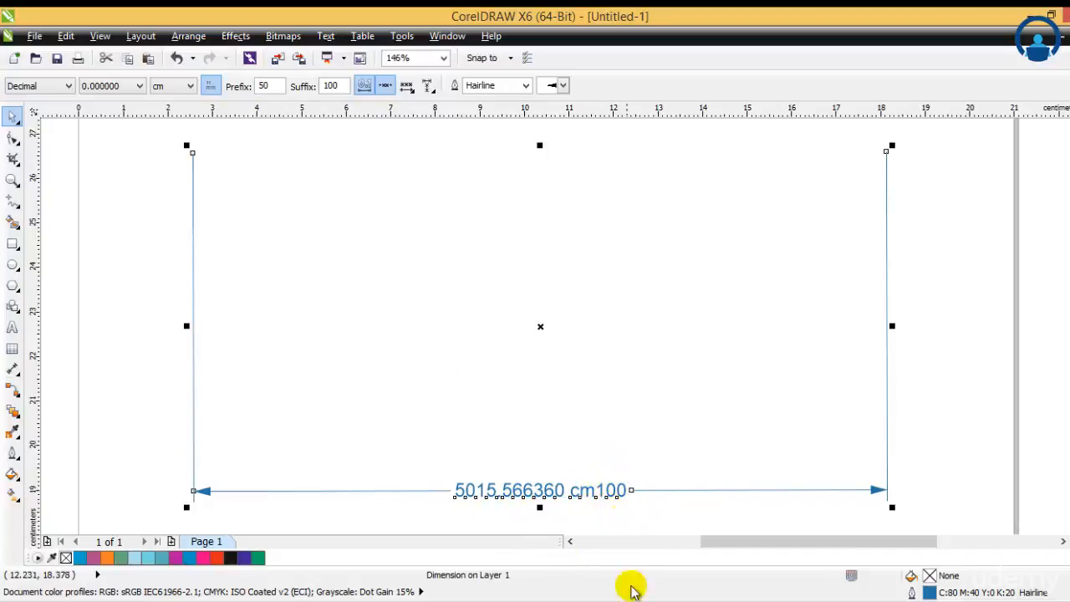
Clear the dimension's suffix completely and deselect the dimension
double_click(339, 85)
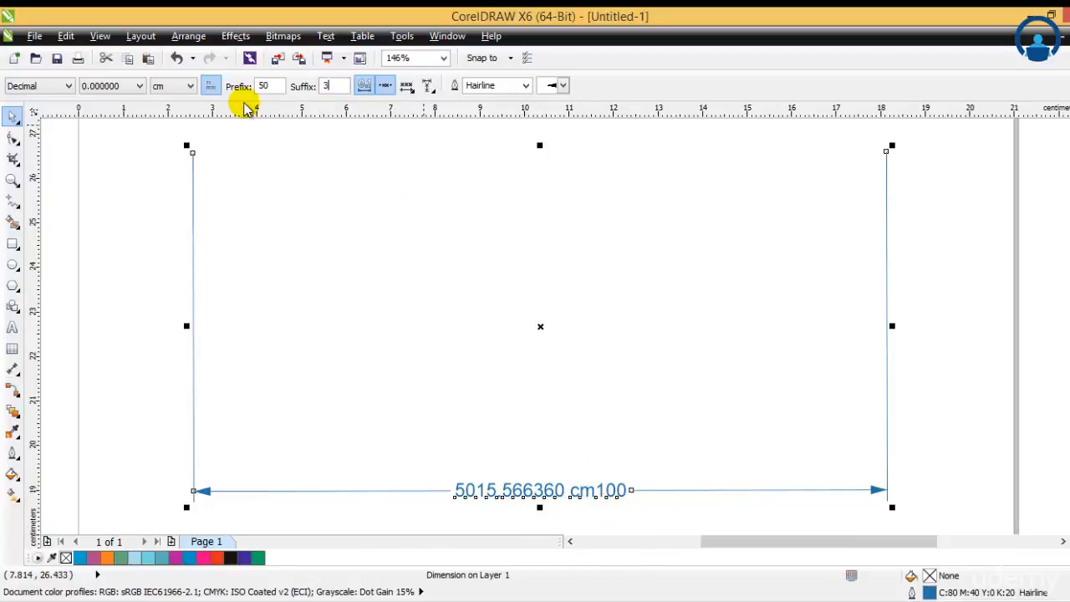
type("300")
key("Return")
left_click(178, 57)
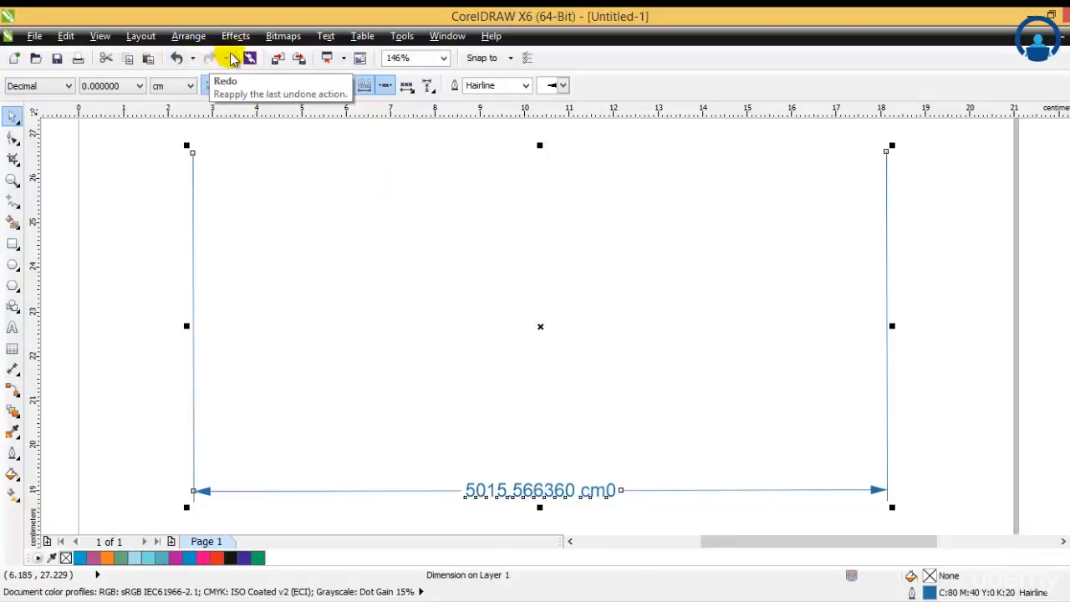
double_click(328, 85)
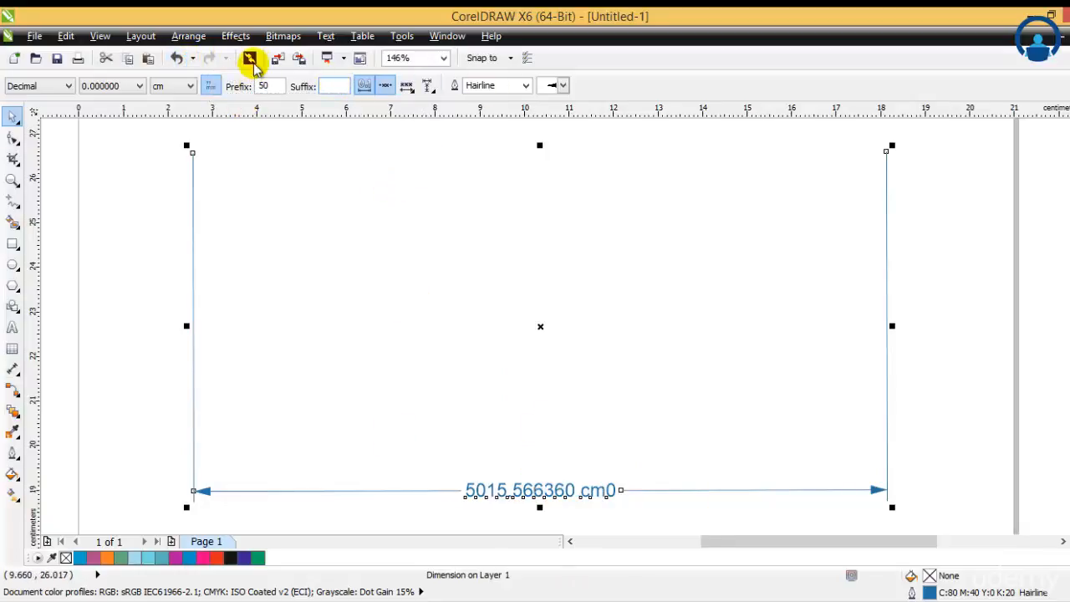
key("Return")
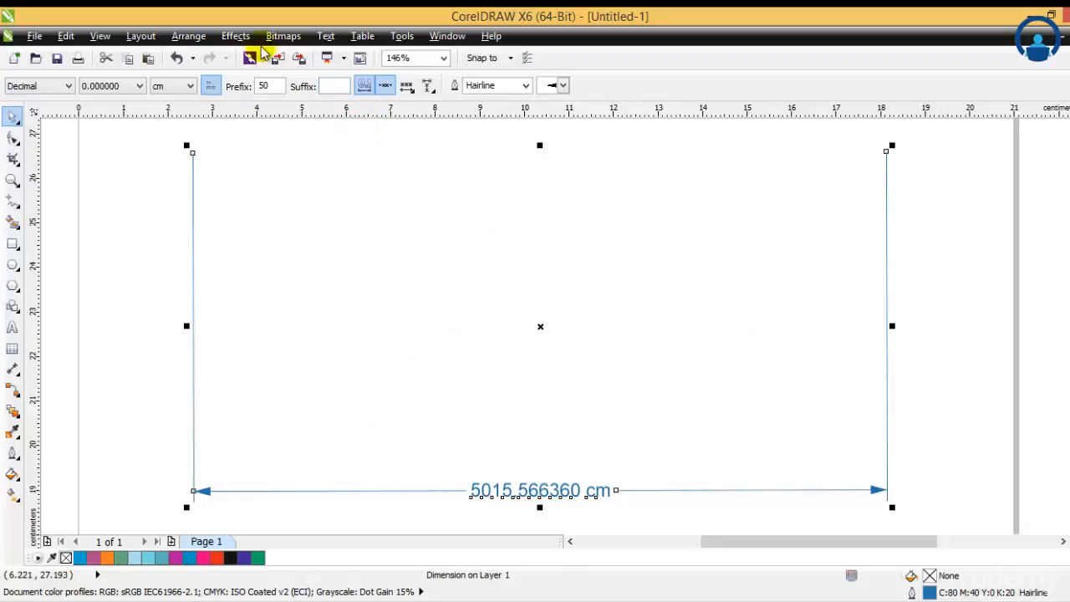
left_click(155, 263)
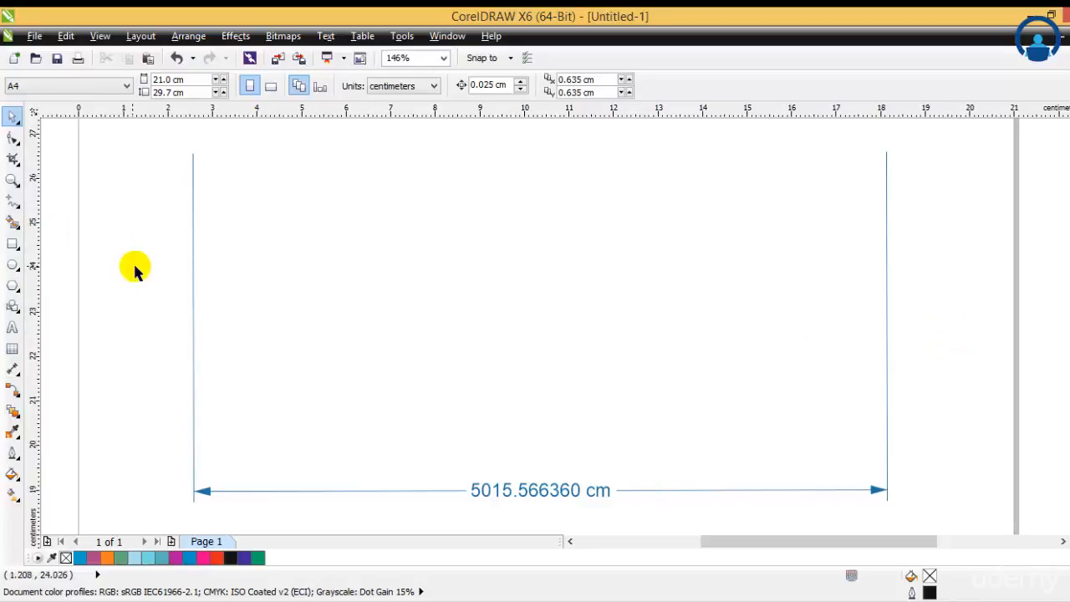
Reselect the whole dimension, clear its prefix and deselect it
left_click(192, 256)
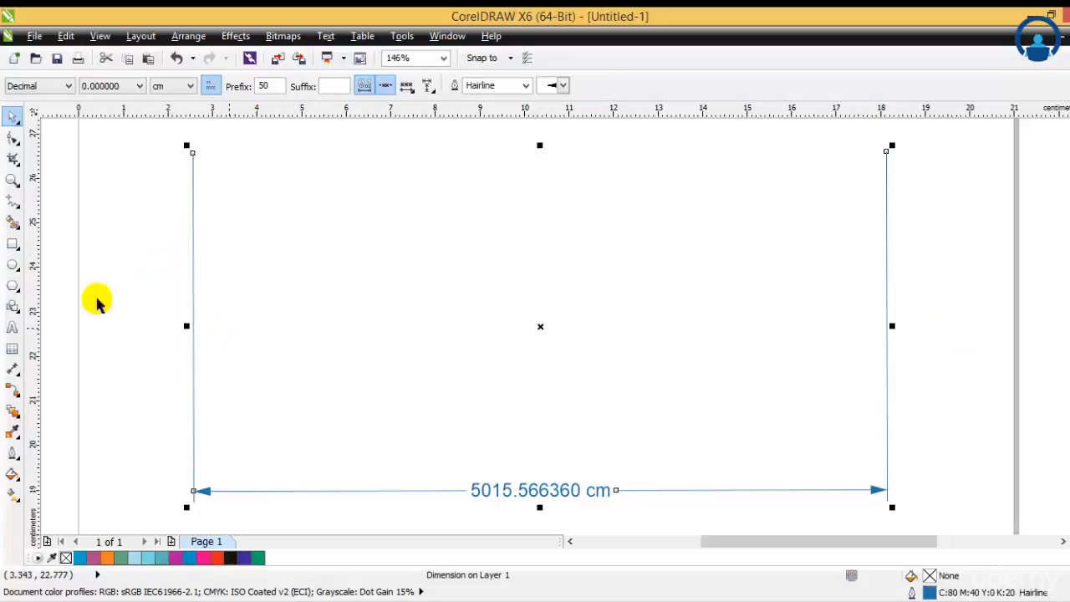
double_click(281, 85)
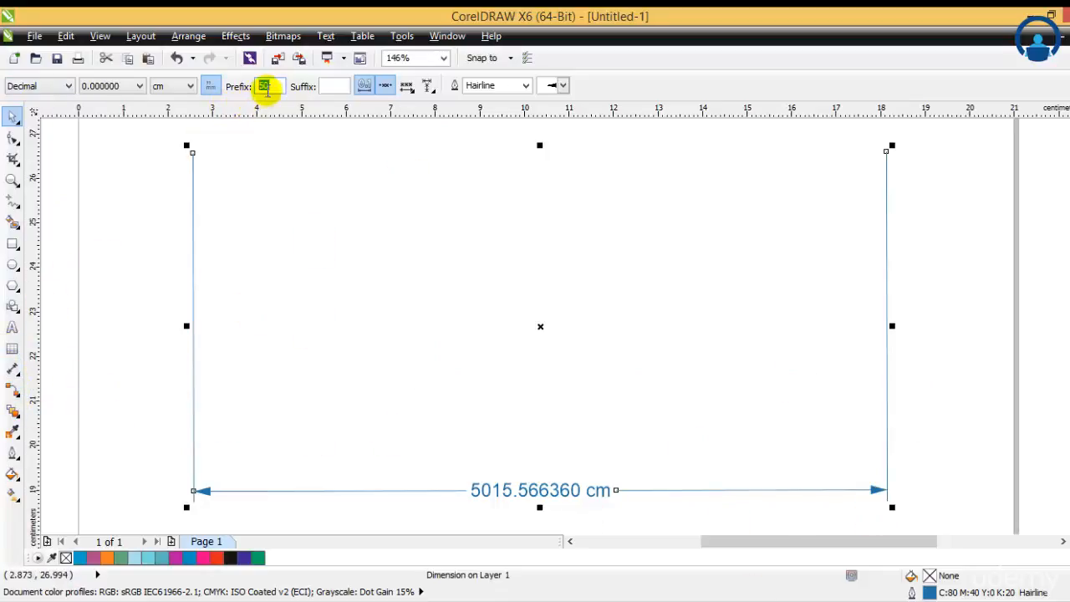
left_click(364, 87)
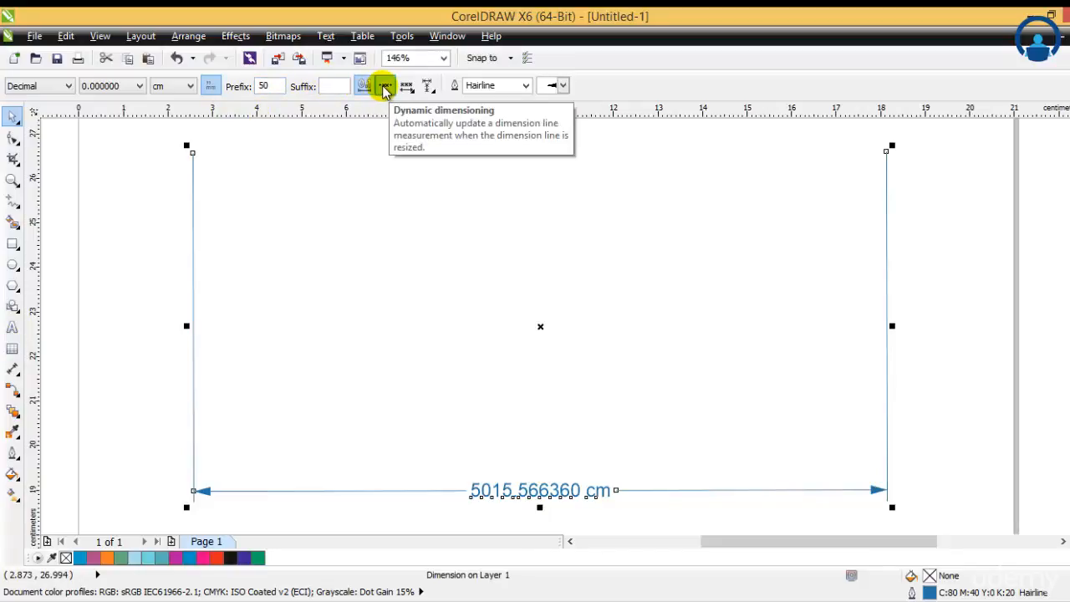
left_click(407, 87)
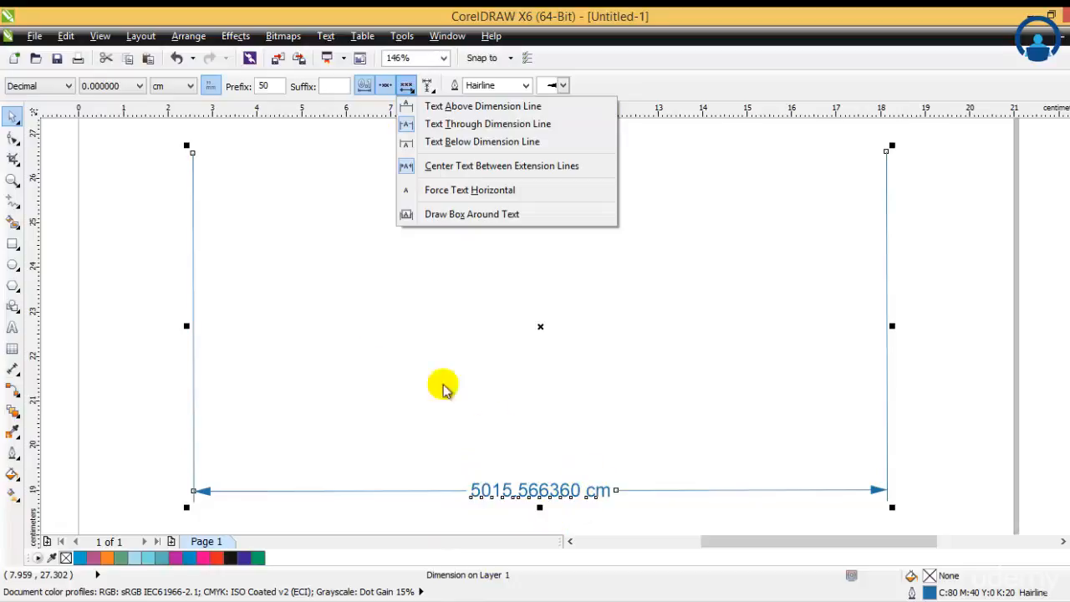
left_click(280, 81)
left_click(279, 81)
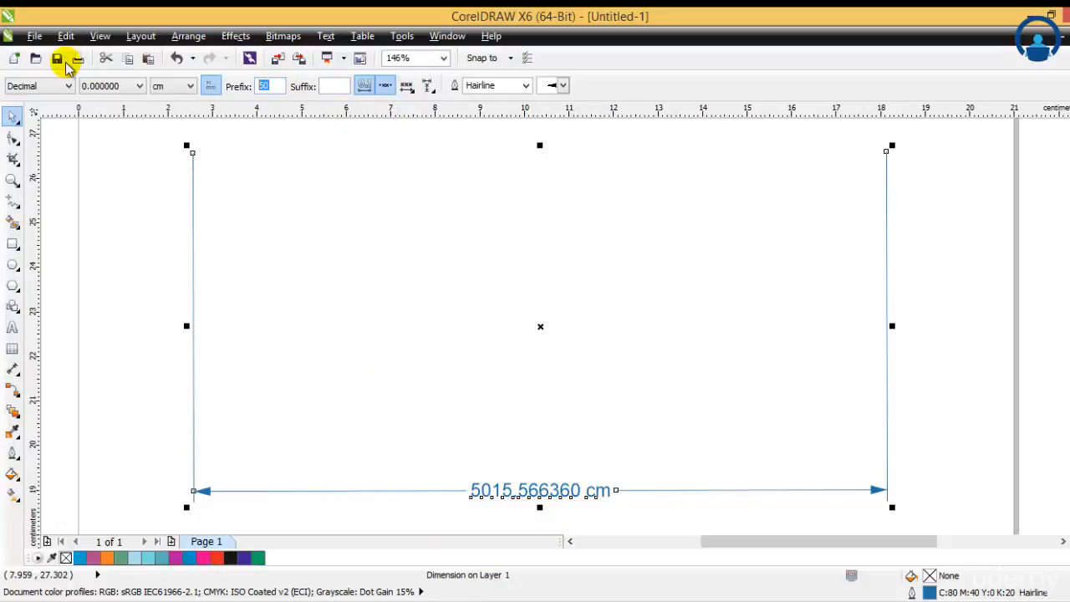
type("0")
key("BackSpace")
left_click(335, 232)
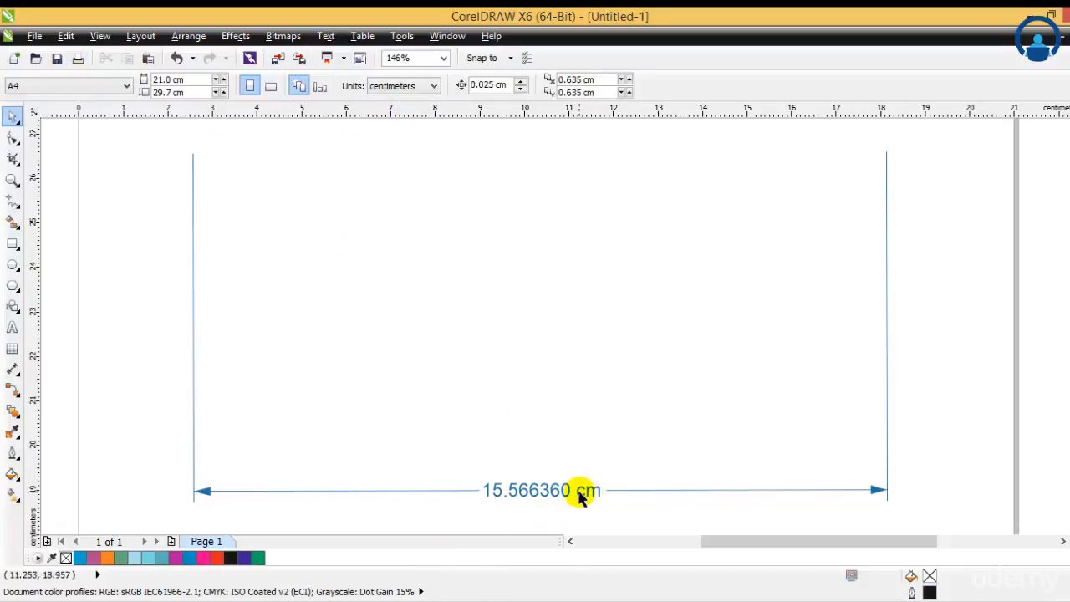
Select the whole dimension by its dimension line and activate the Parallel Dimension tool
left_click(567, 490)
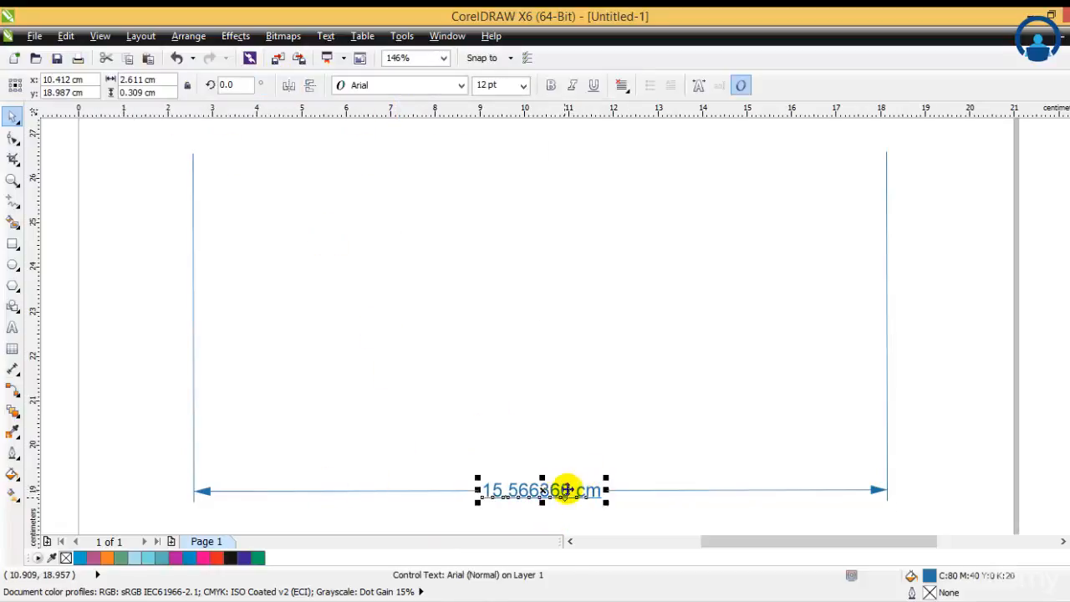
left_click(651, 492)
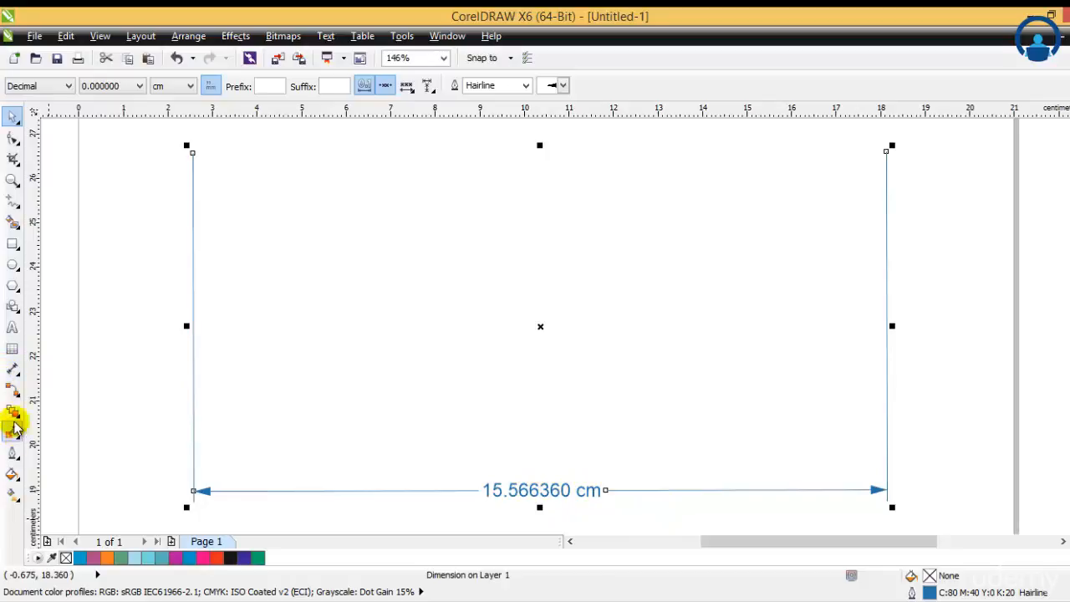
left_click(15, 370)
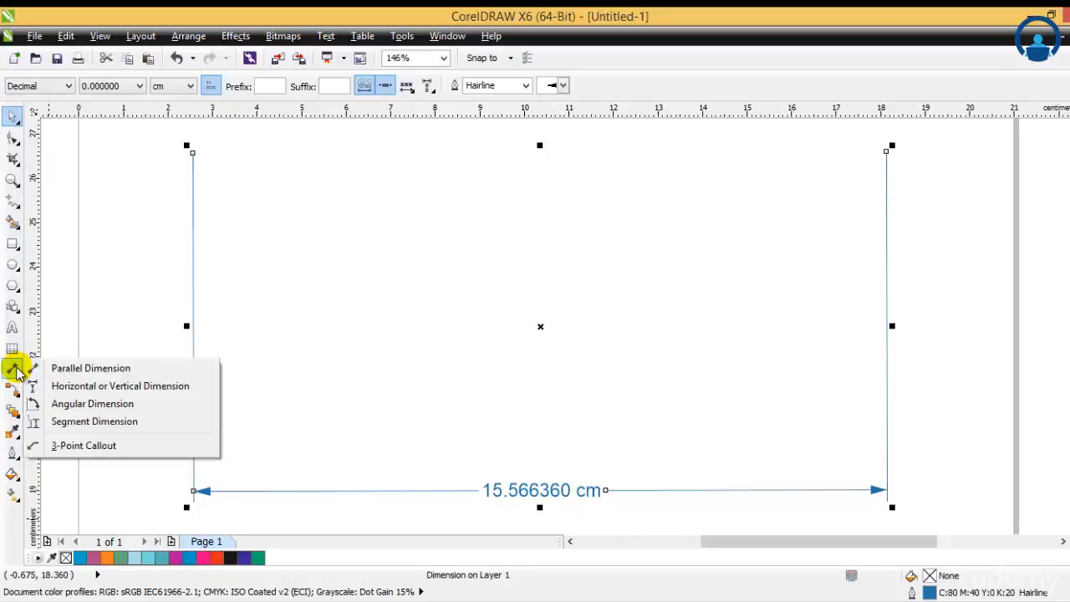
left_click(56, 368)
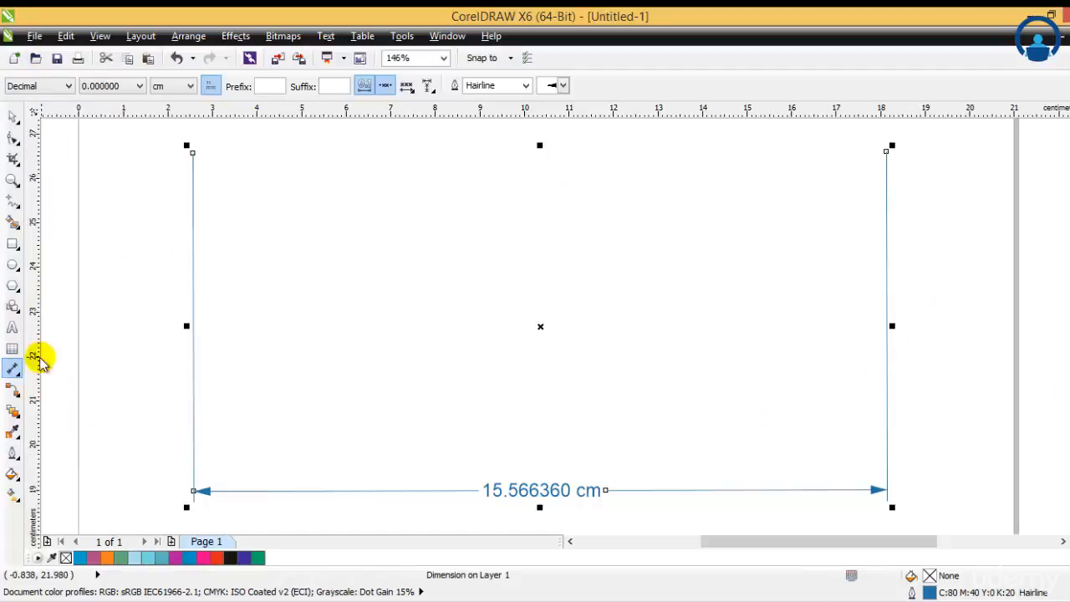
Try the dimension text above, through and below the dimension line, ending with the text below it
left_click(407, 85)
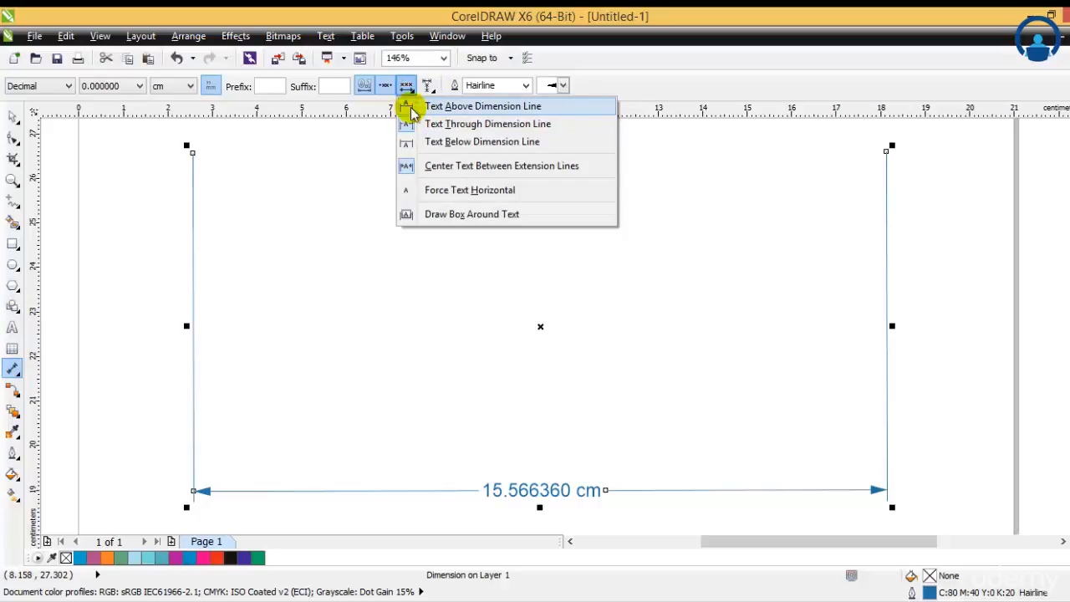
left_click(410, 112)
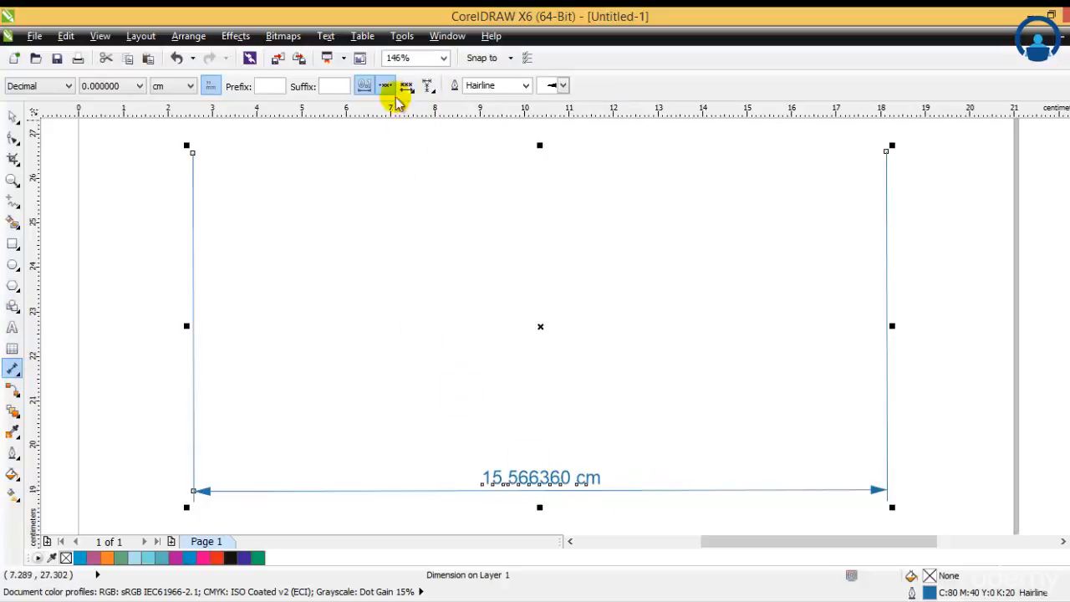
left_click(428, 88)
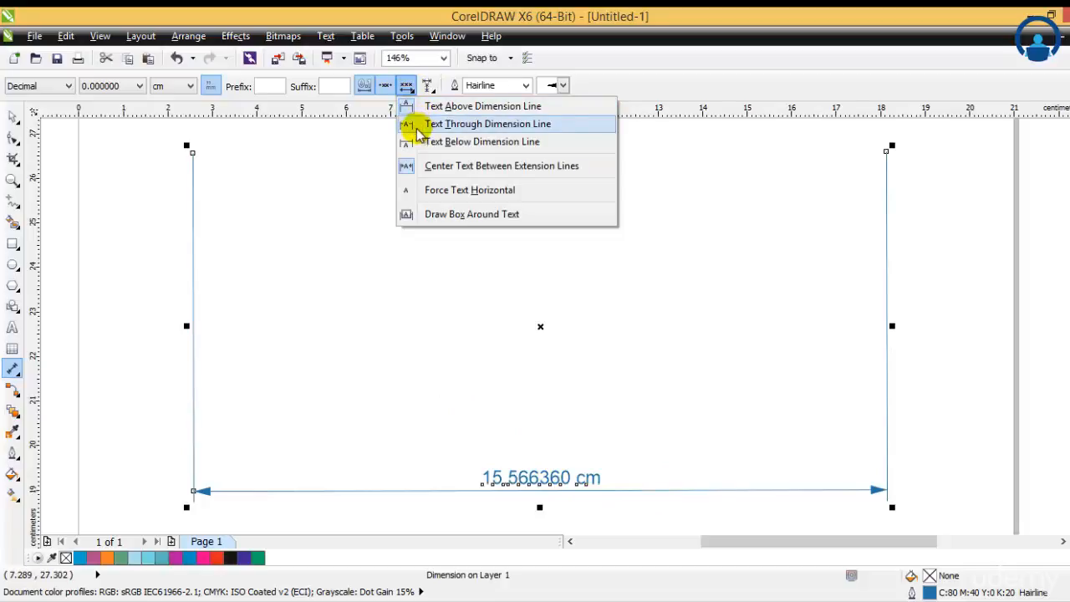
left_click(410, 124)
left_click(406, 85)
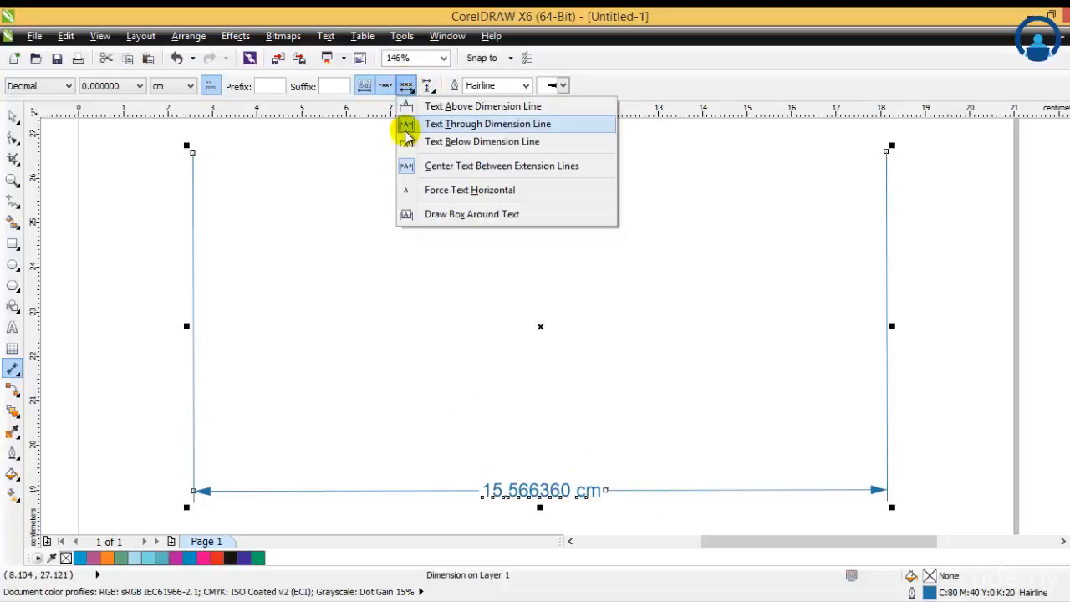
left_click(406, 145)
Force the dimension text horizontal and draw a box around it
left_click(406, 85)
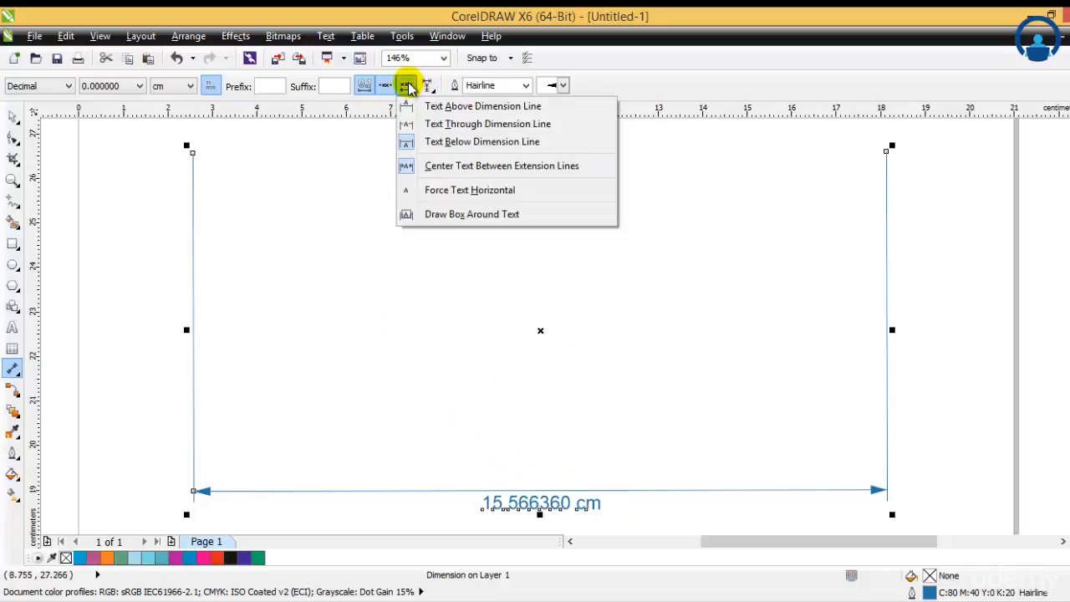
left_click(411, 190)
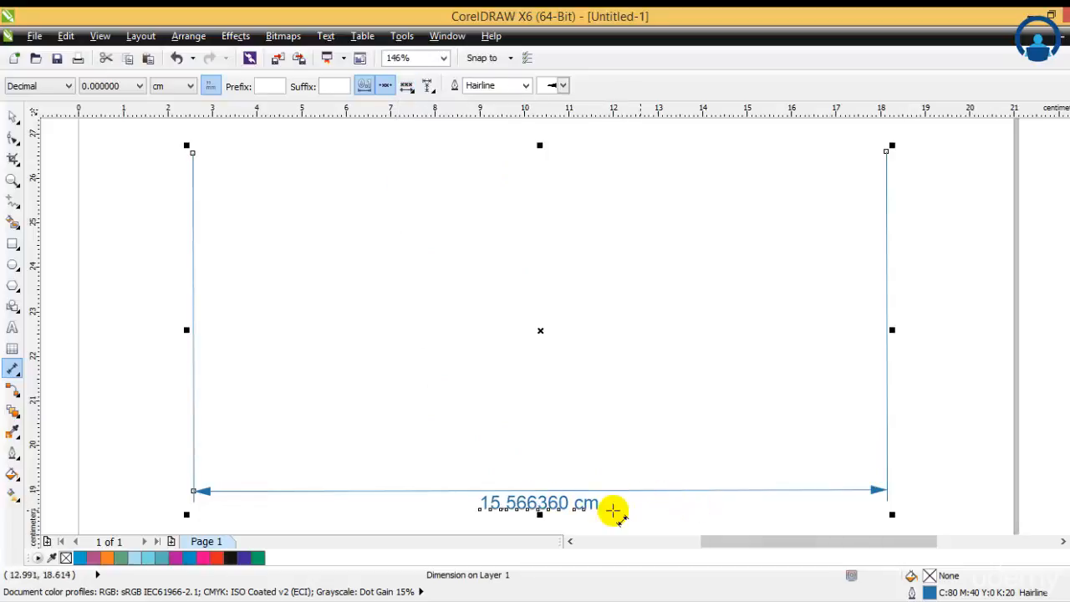
left_click(407, 87)
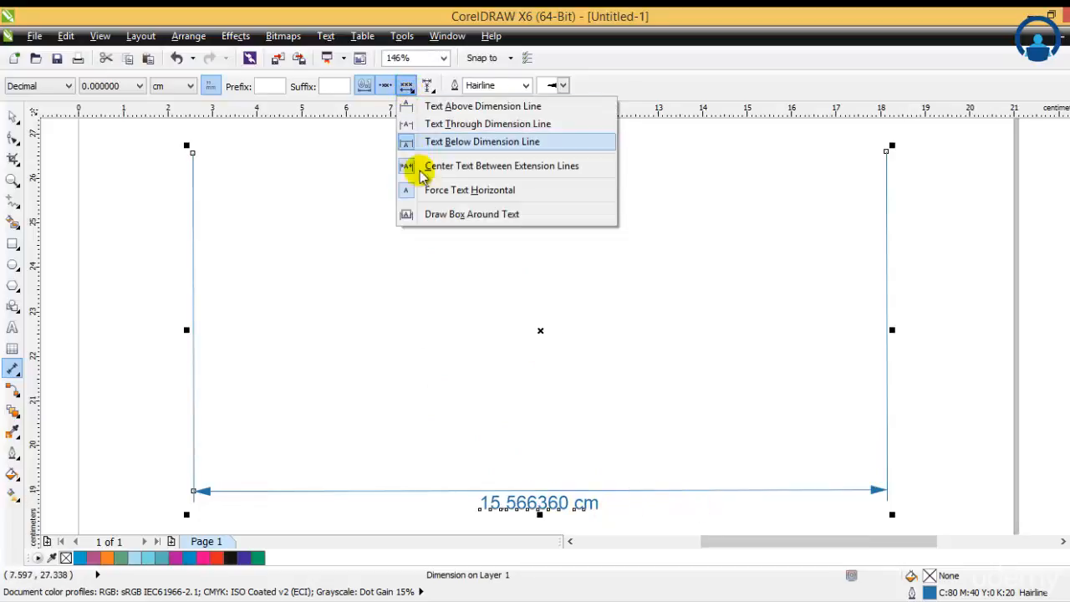
left_click(423, 215)
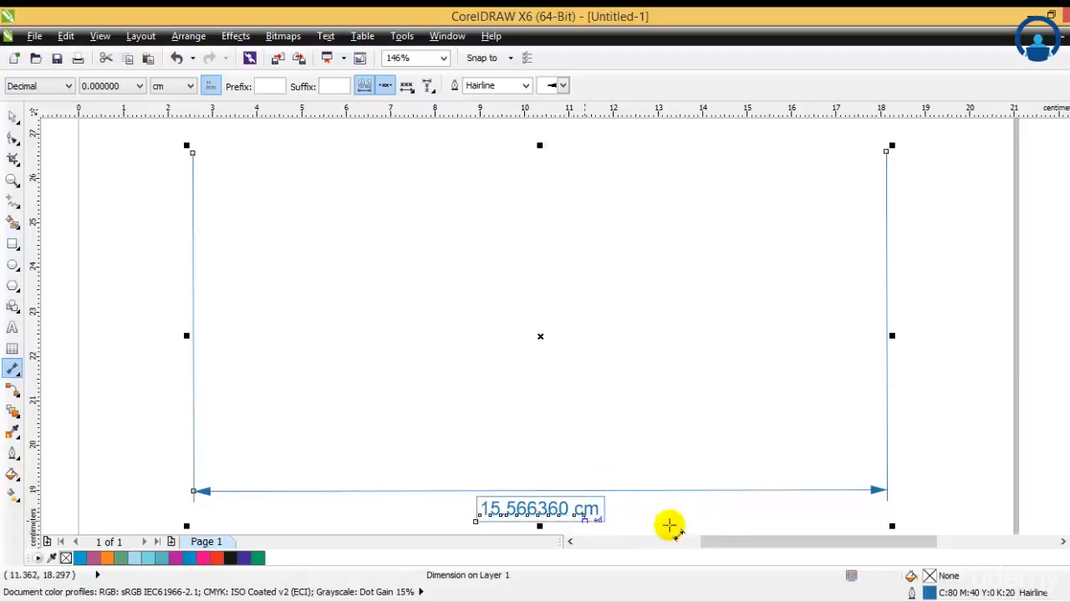
Place the dimension text above the dimension line and toggle the box around it, ending with the box off
left_click(407, 86)
left_click(484, 106)
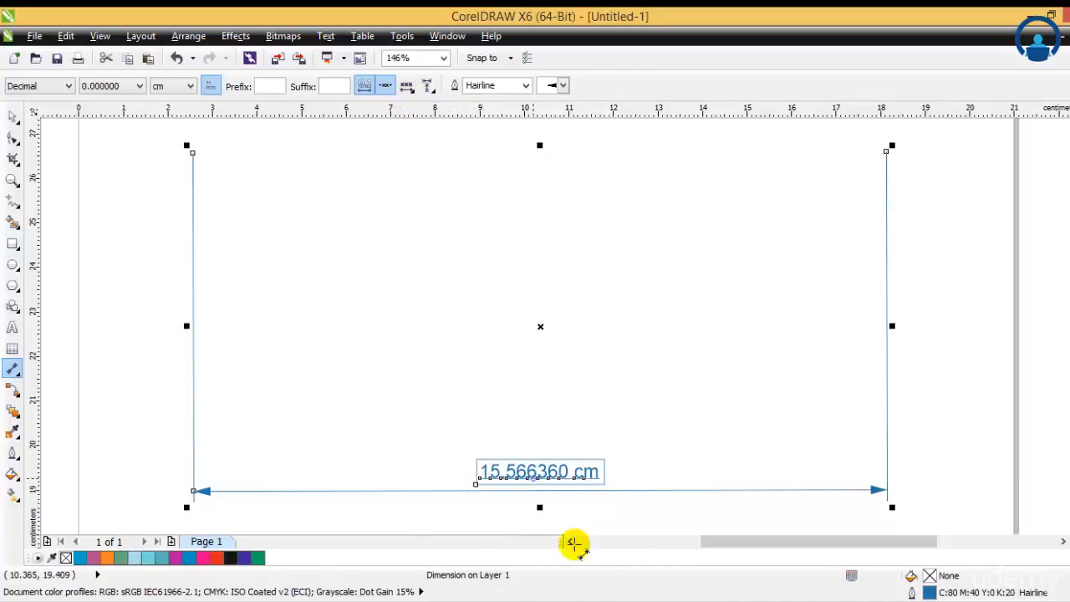
left_click(407, 86)
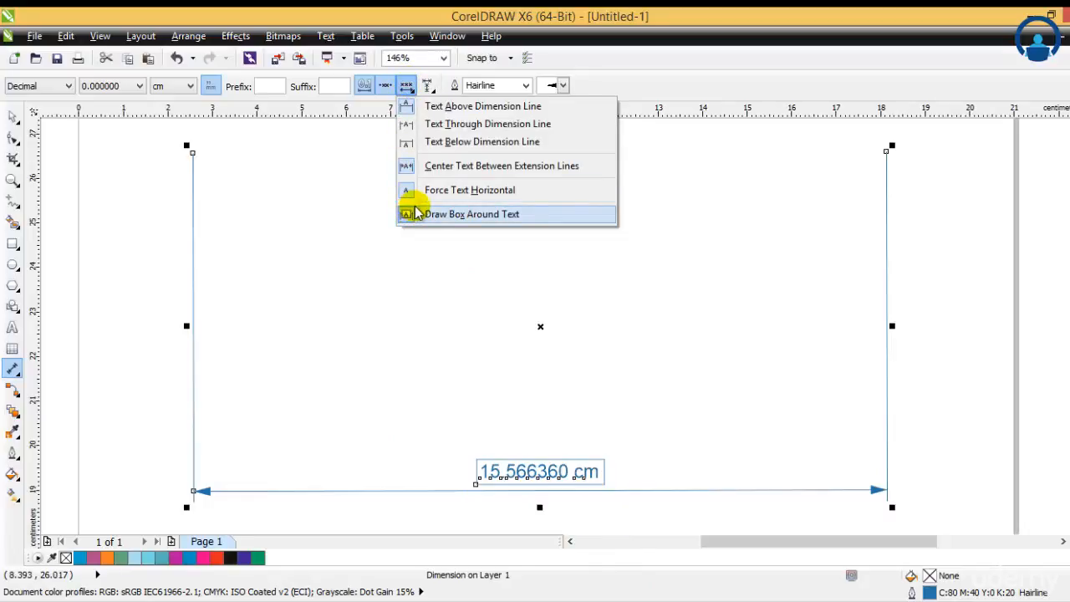
left_click(418, 216)
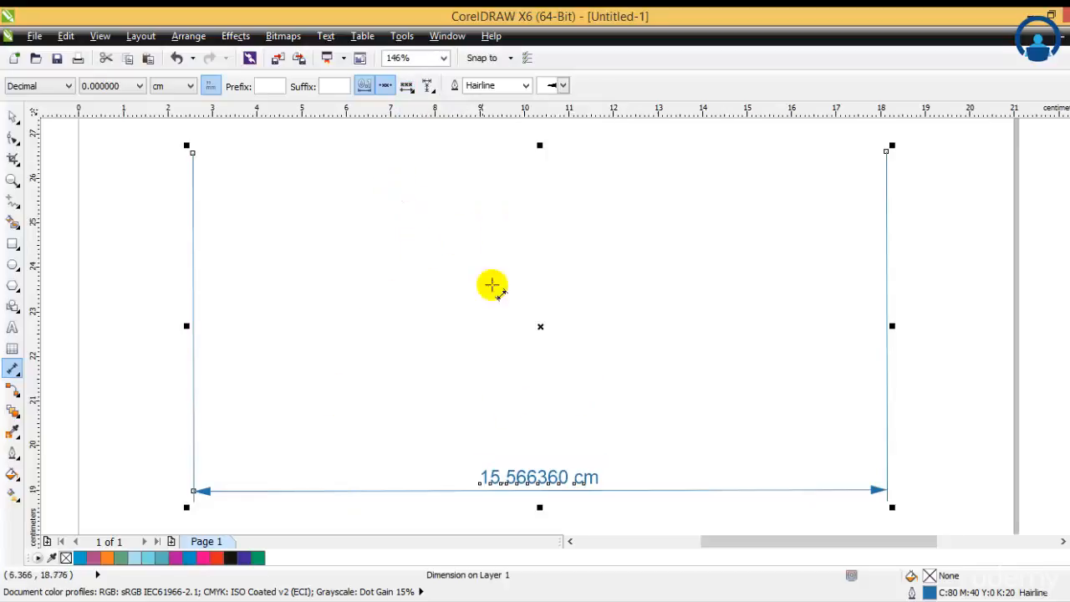
left_click(407, 86)
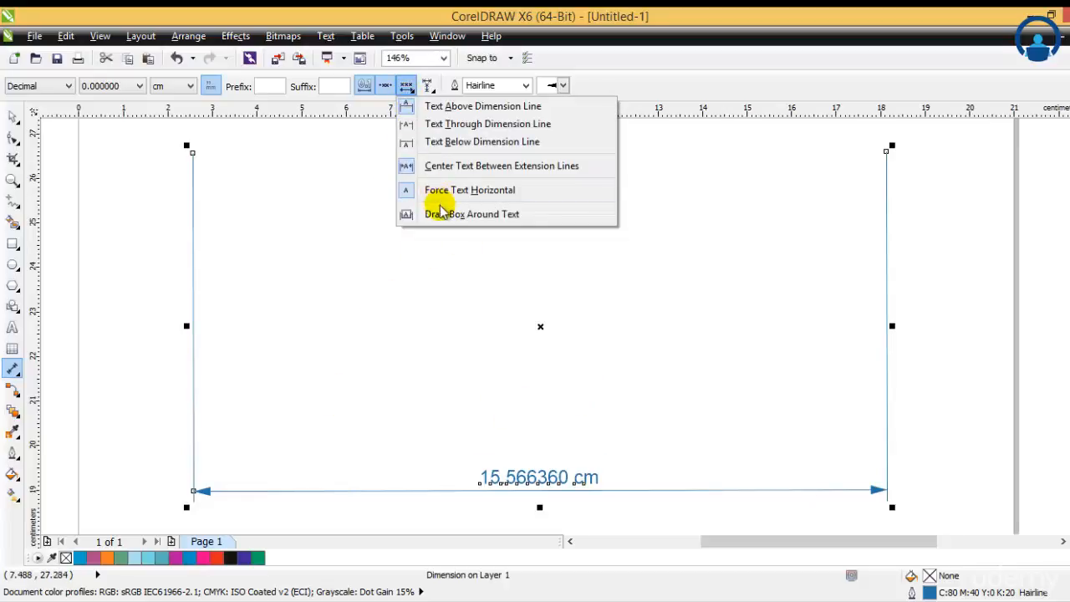
left_click(436, 210)
left_click(407, 87)
left_click(423, 213)
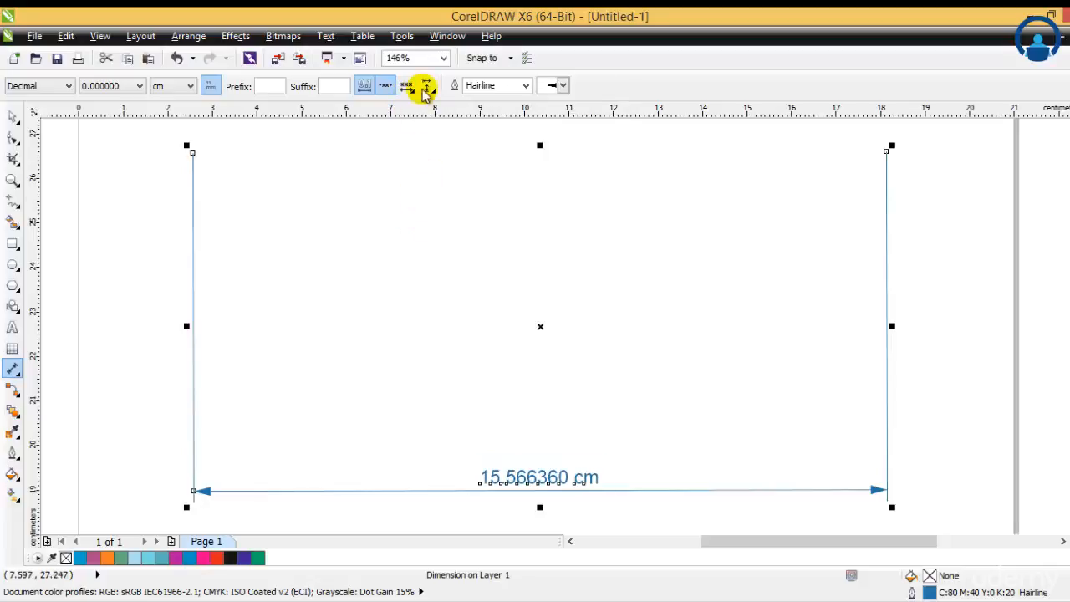
Try a 1.7 cm distance from the object for the dimension's extension lines, ending with that option off
left_click(427, 86)
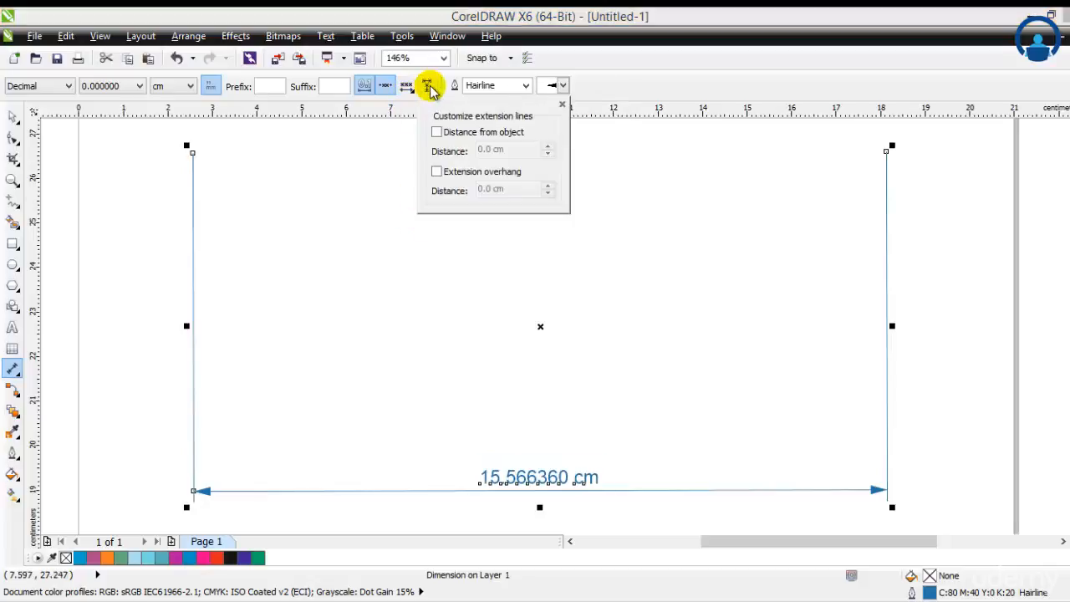
left_click(437, 133)
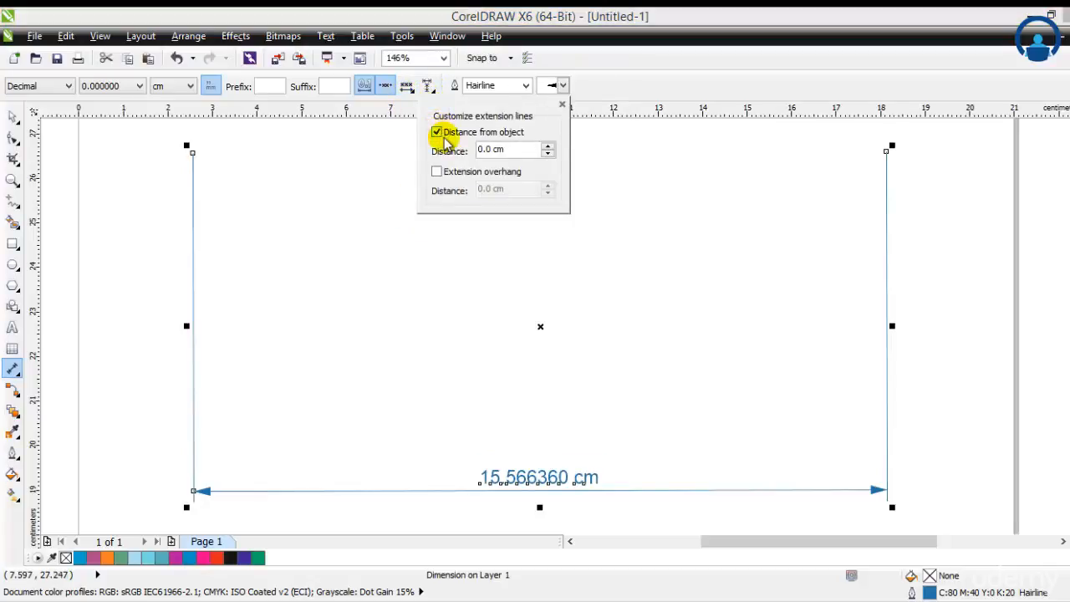
left_click(548, 146)
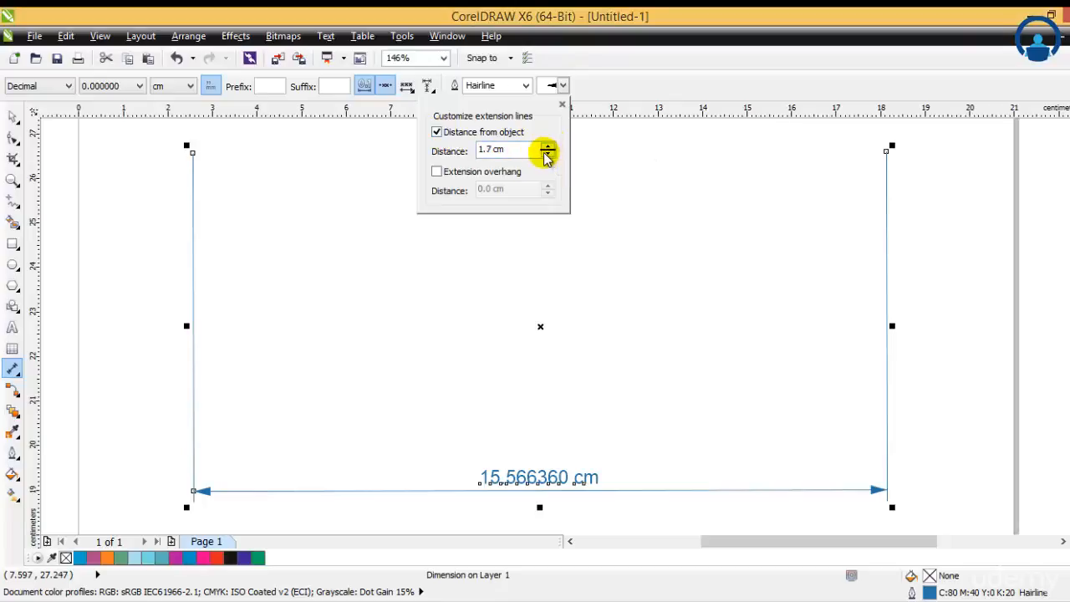
left_click_drag(547, 153, 537, 117)
left_click(436, 132)
Turn on the extension overhang for the dimension's extension lines and try distances of 0.7 cm and 1.2 cm
left_click(436, 172)
left_click(549, 186)
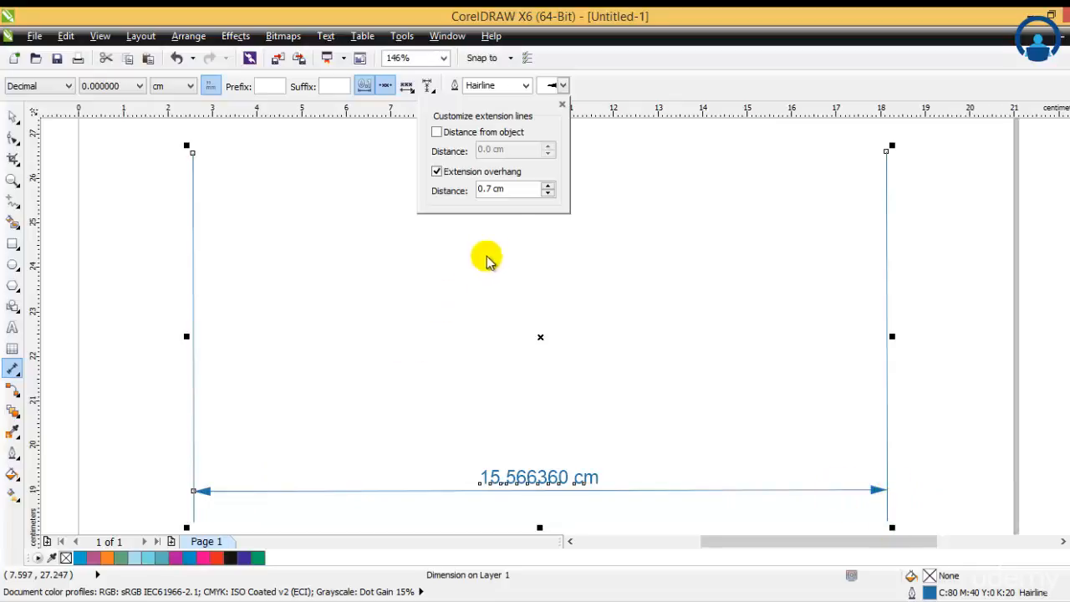
left_click(547, 187)
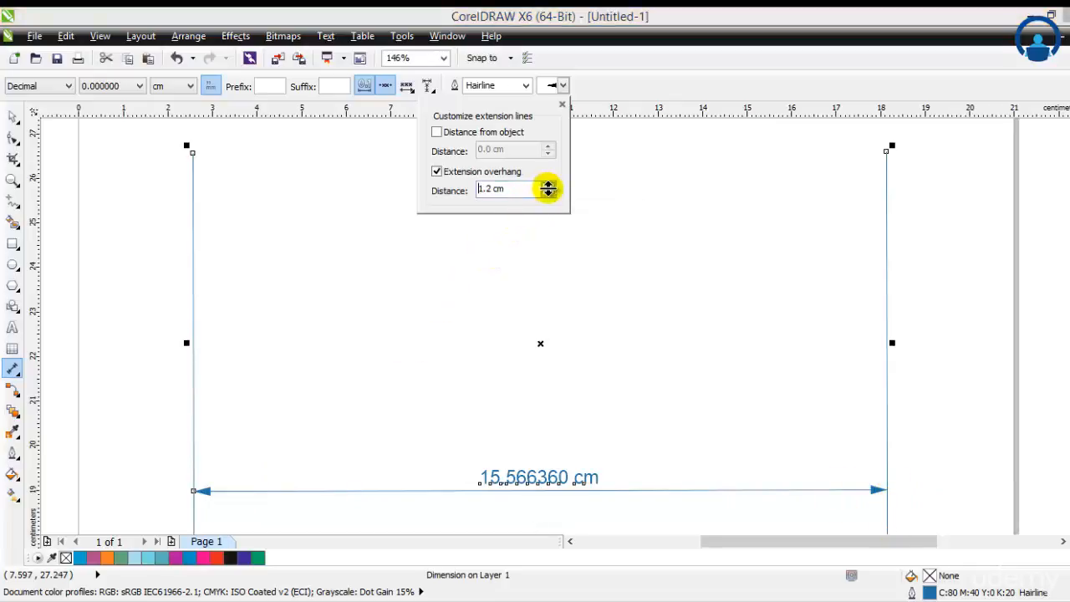
left_click(391, 181)
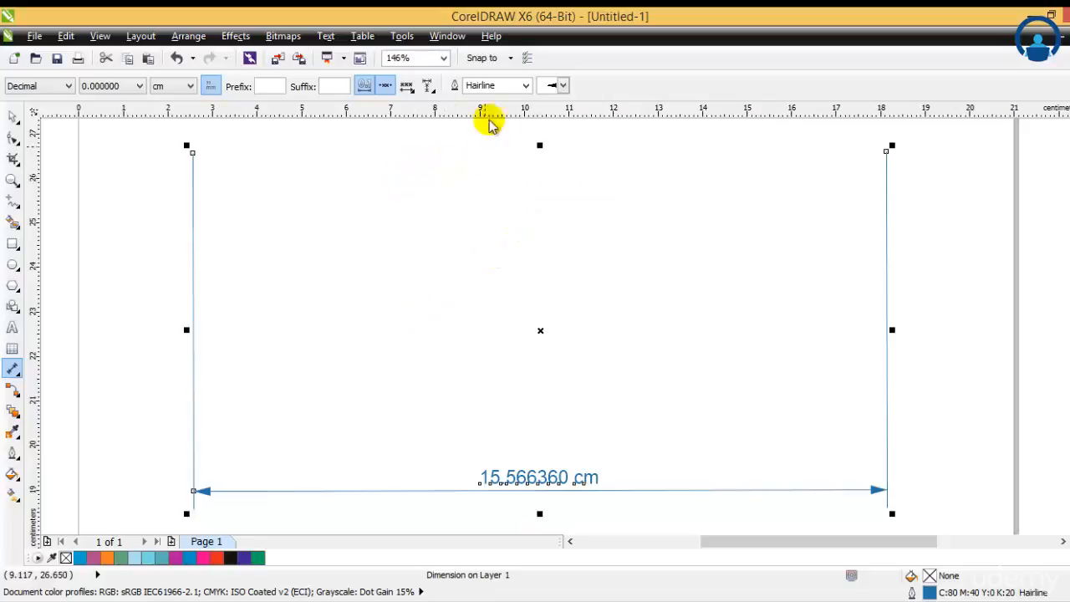
Turn off the extension overhang of the dimension's extension lines
left_click(407, 85)
left_click(426, 86)
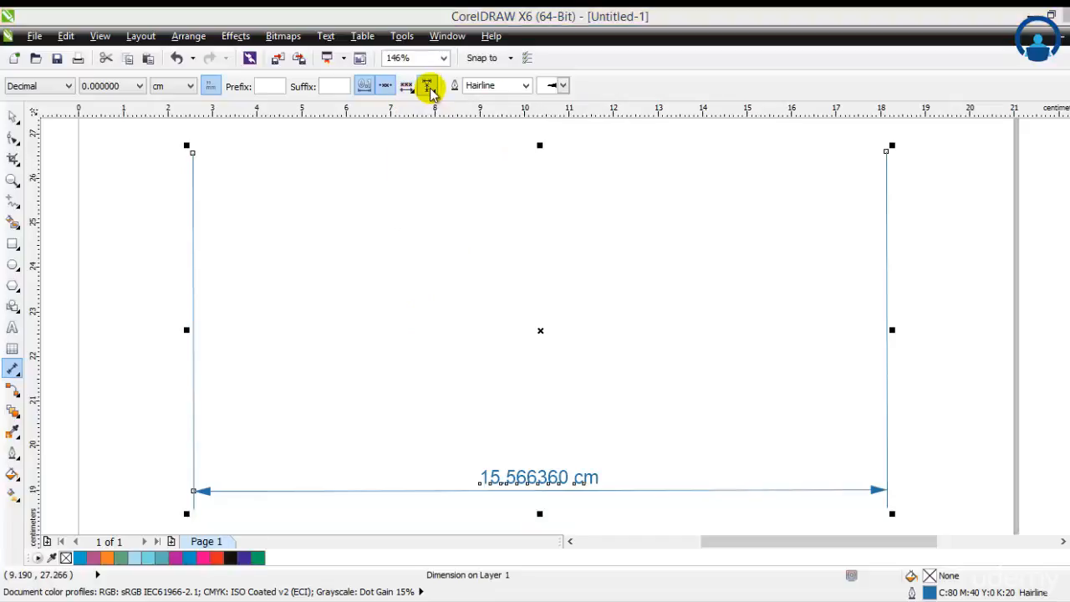
left_click(428, 85)
left_click(436, 171)
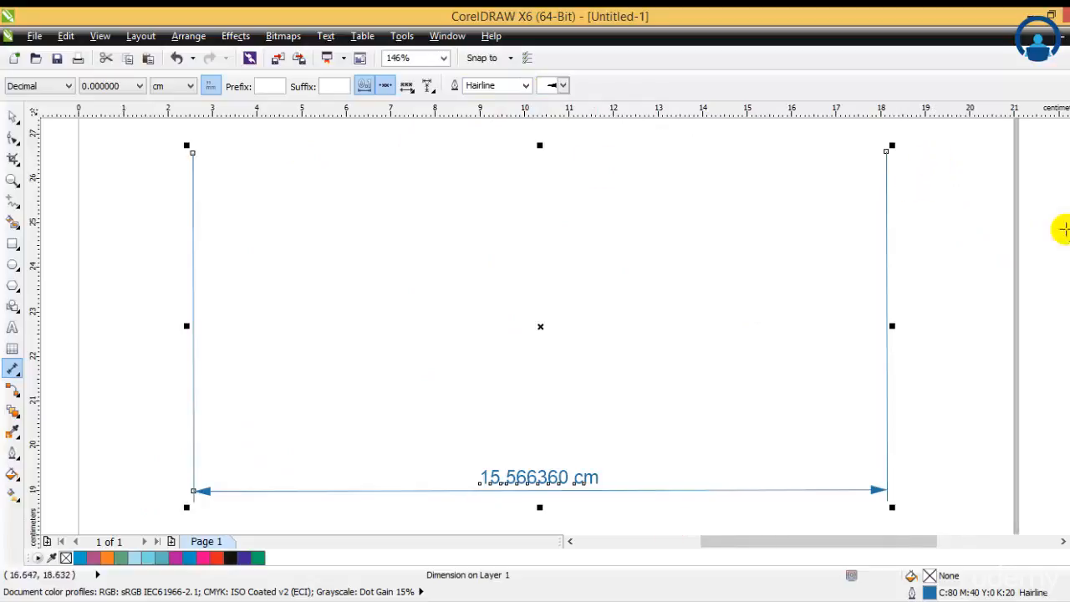
Set the dimension's outline width to 2.0 pt and its arrowheads to the open circle with ticks
left_click(523, 84)
left_click(498, 172)
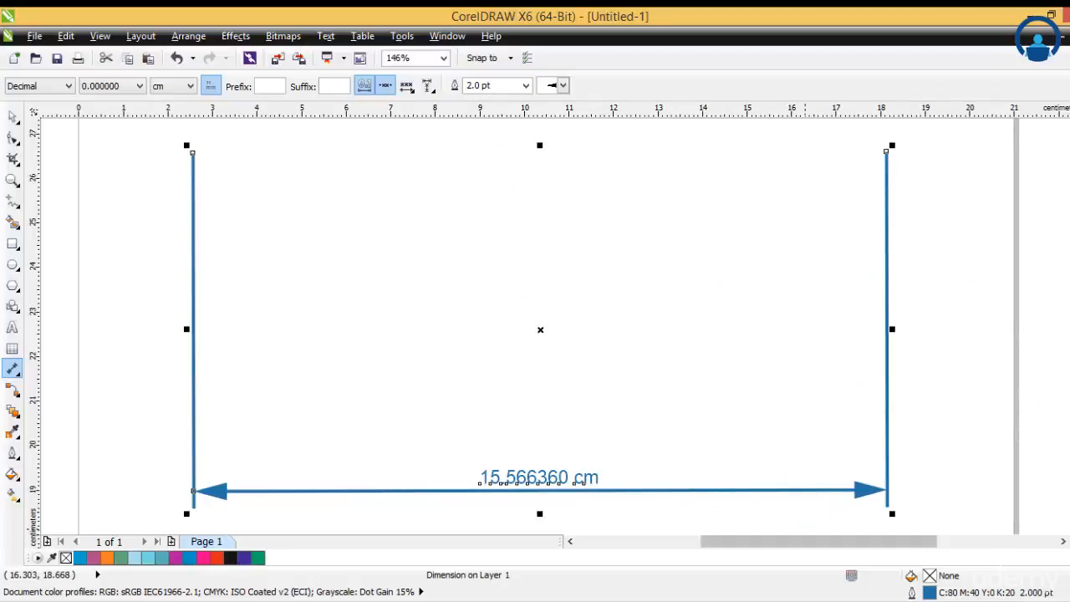
left_click(523, 85)
left_click(563, 85)
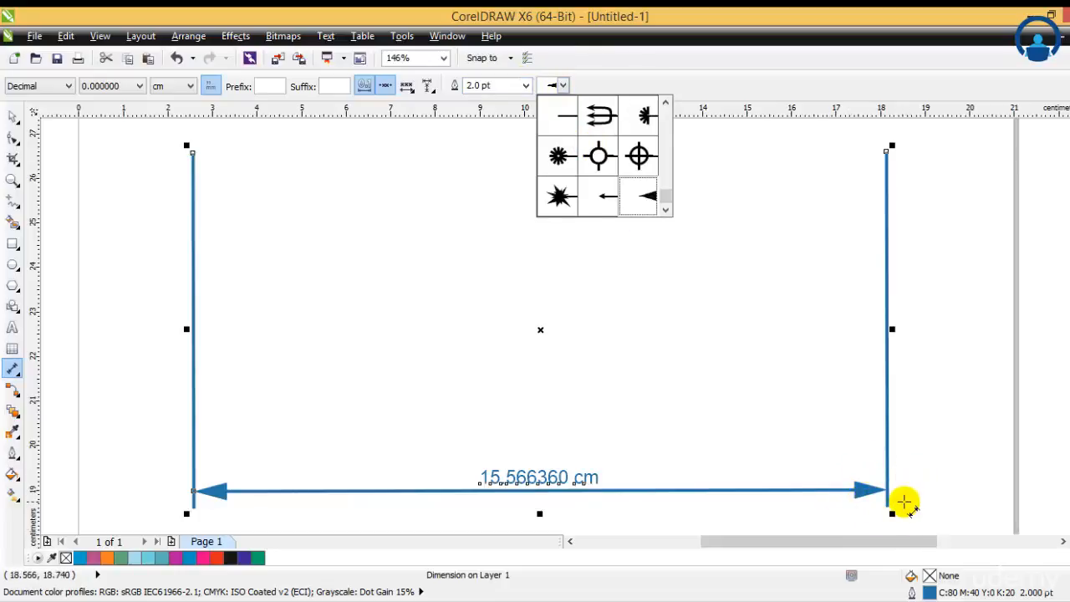
left_click(599, 155)
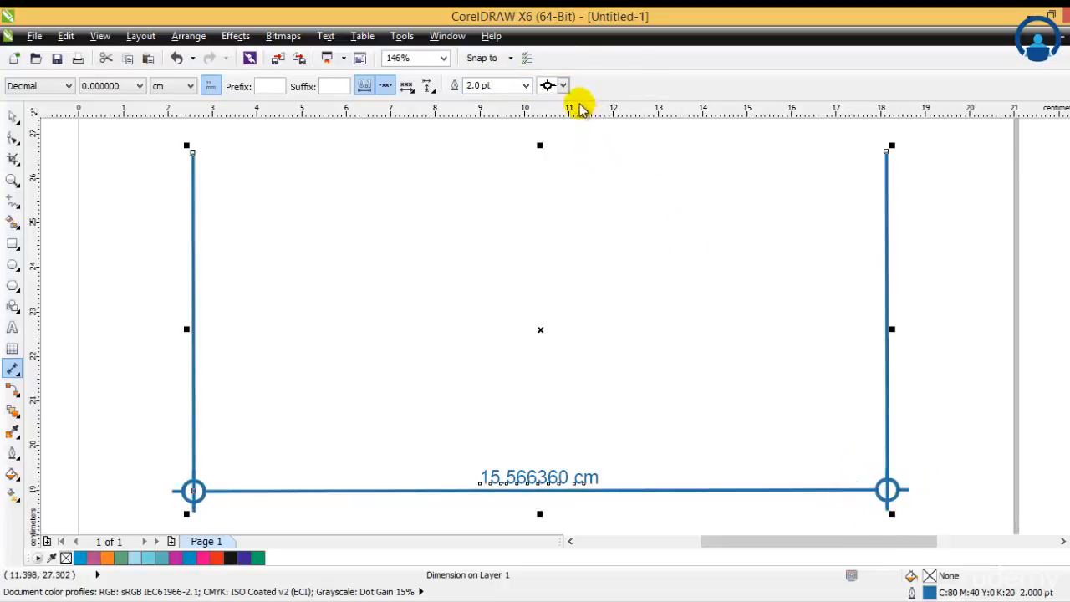
Try solid triangle arrowheads on the dimension line, ending with the plain line without arrowheads
left_click(565, 86)
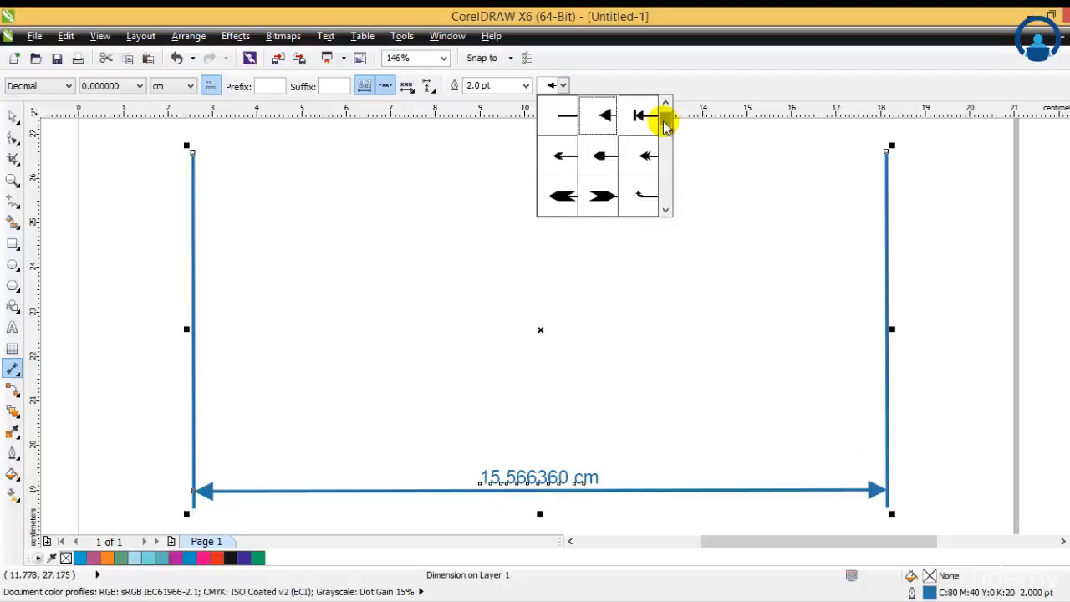
scroll(662, 117, "down", 1)
scroll(635, 117, "up", 1)
left_click(562, 115)
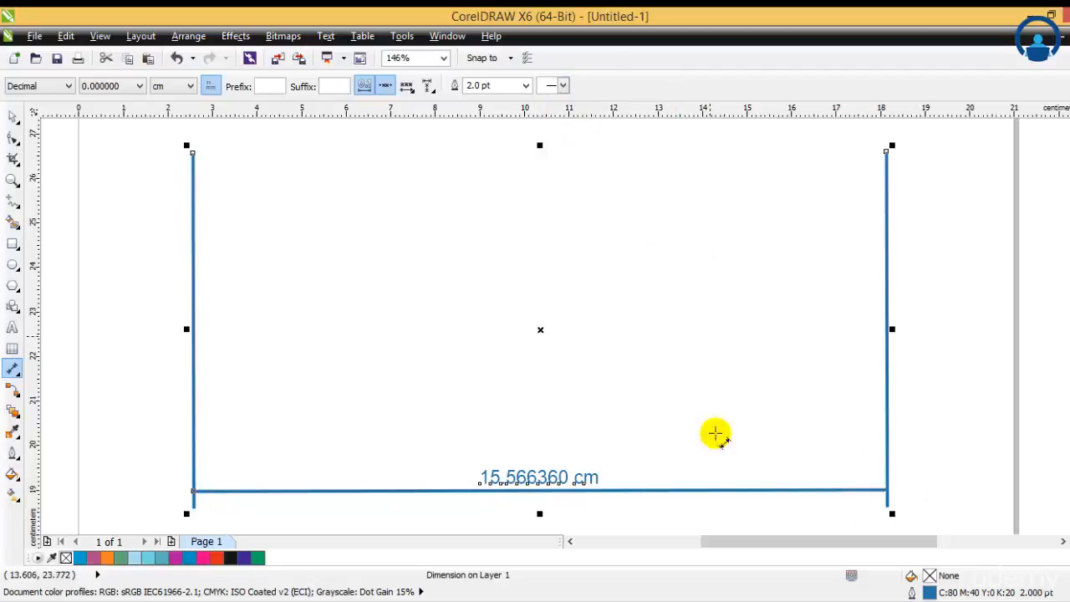
Try downward-pointing triangle arrowheads, ending with the double-headed arrow perpendicular to the dimension line
left_click(559, 85)
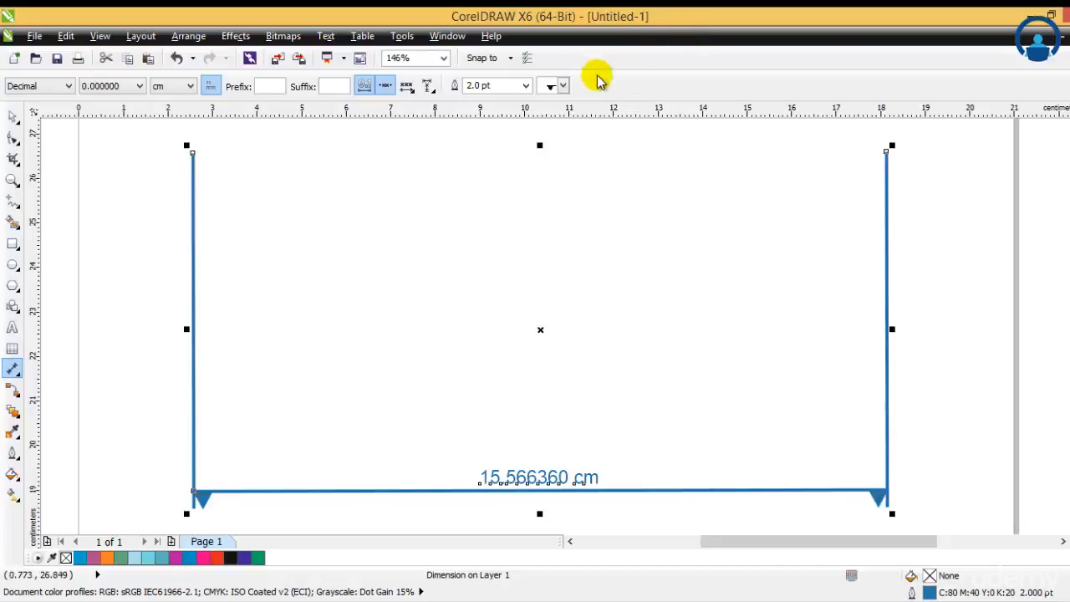
left_click(566, 87)
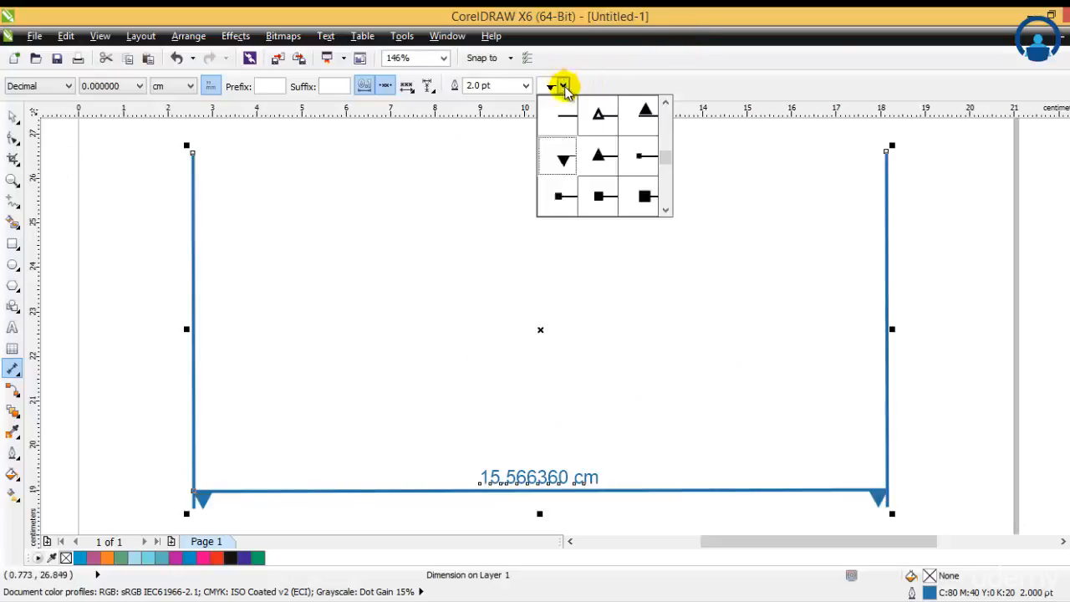
left_click_drag(659, 168, 665, 186)
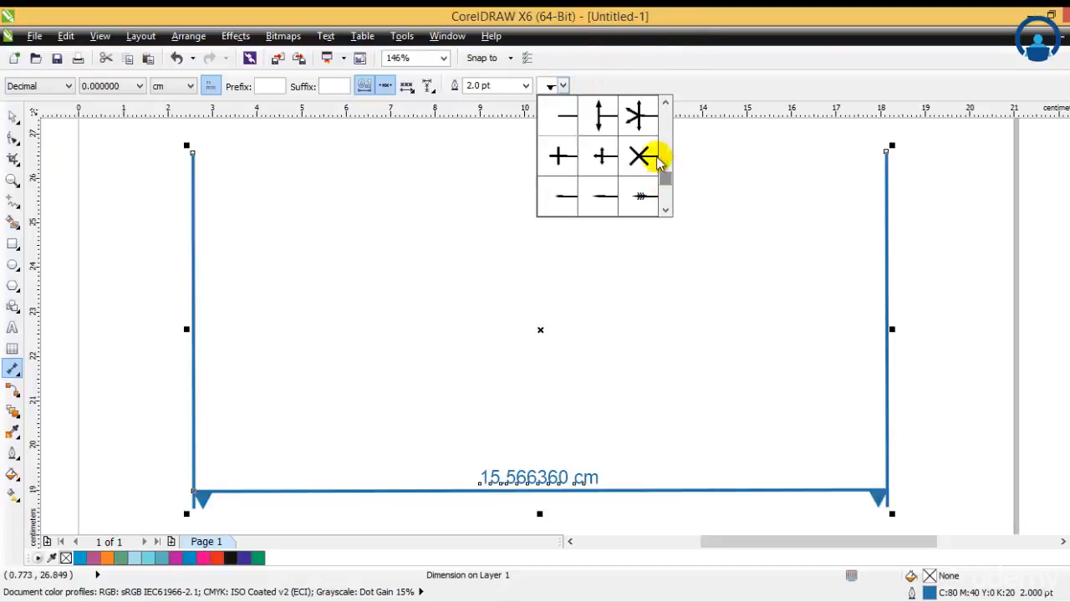
left_click(602, 113)
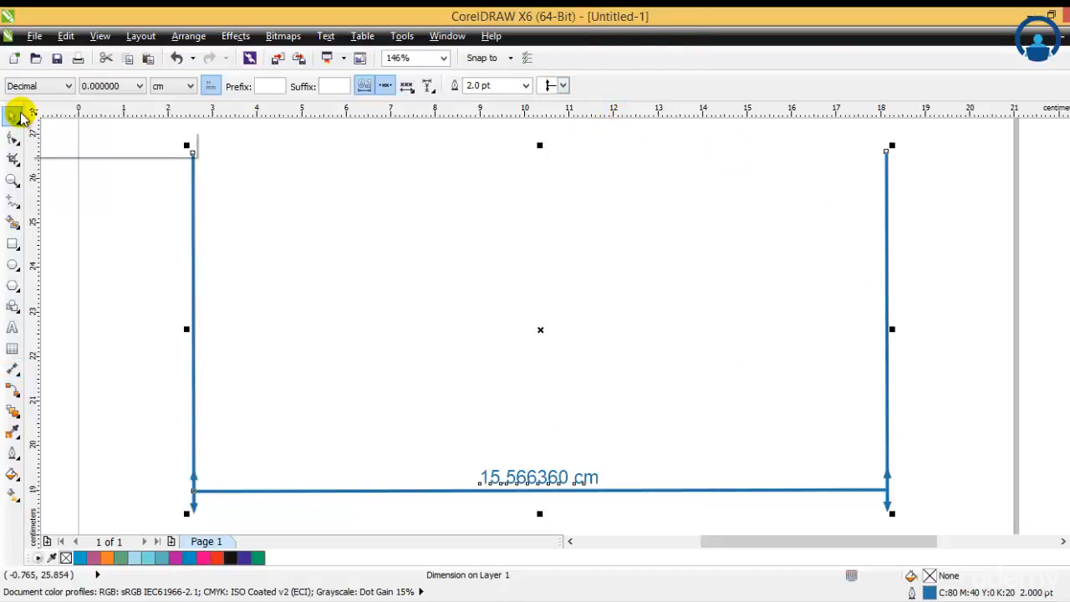
Delete the parallel dimension and draw a horizontal dimension about 13.2 cm wide with the Horizontal or Vertical Dimension tool
key("Delete")
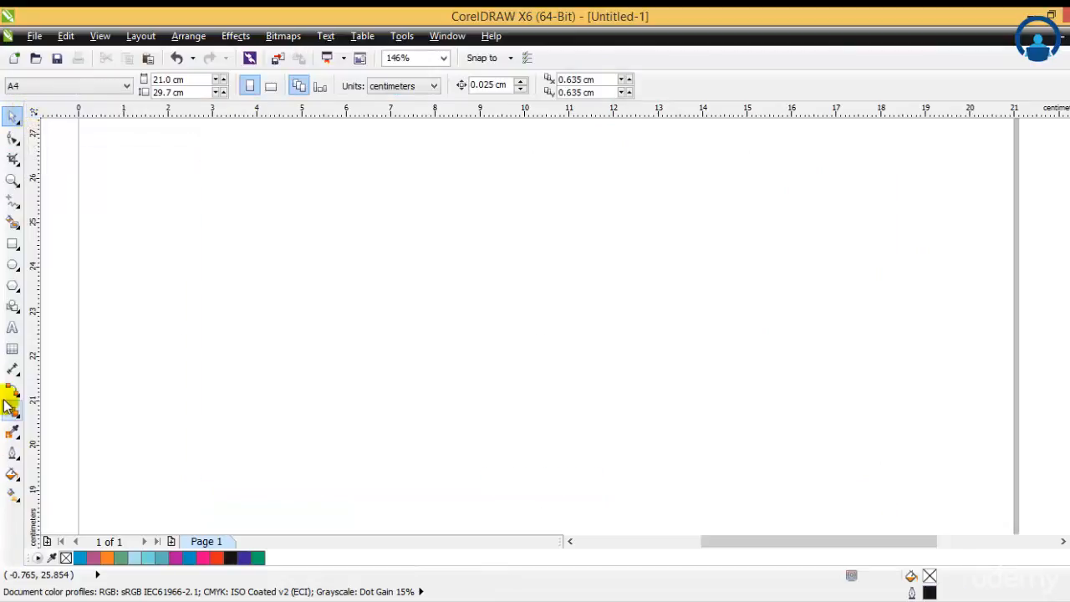
left_click(12, 368)
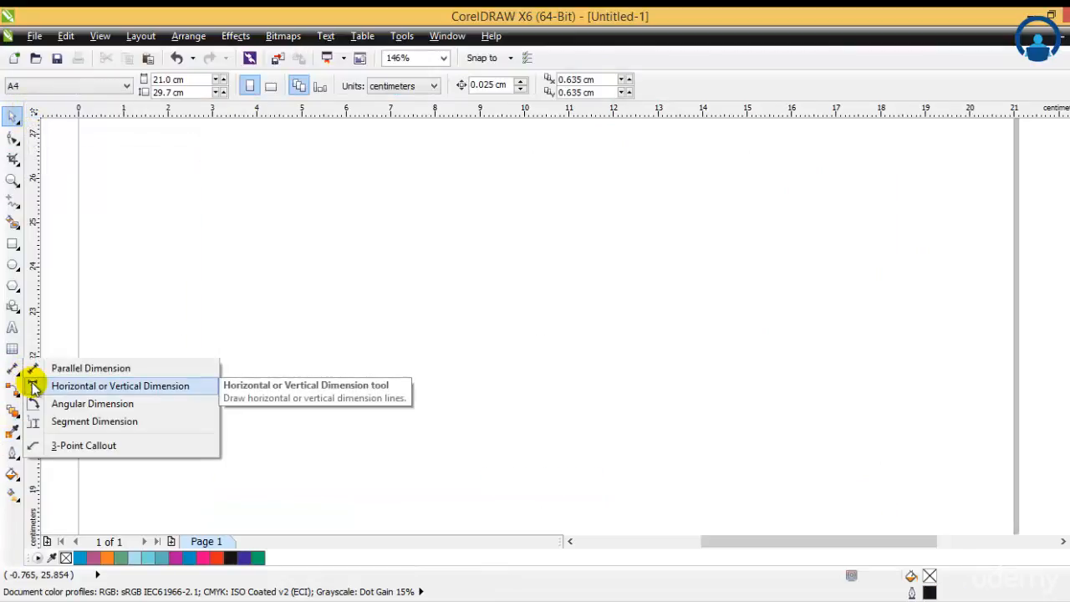
left_click(34, 388)
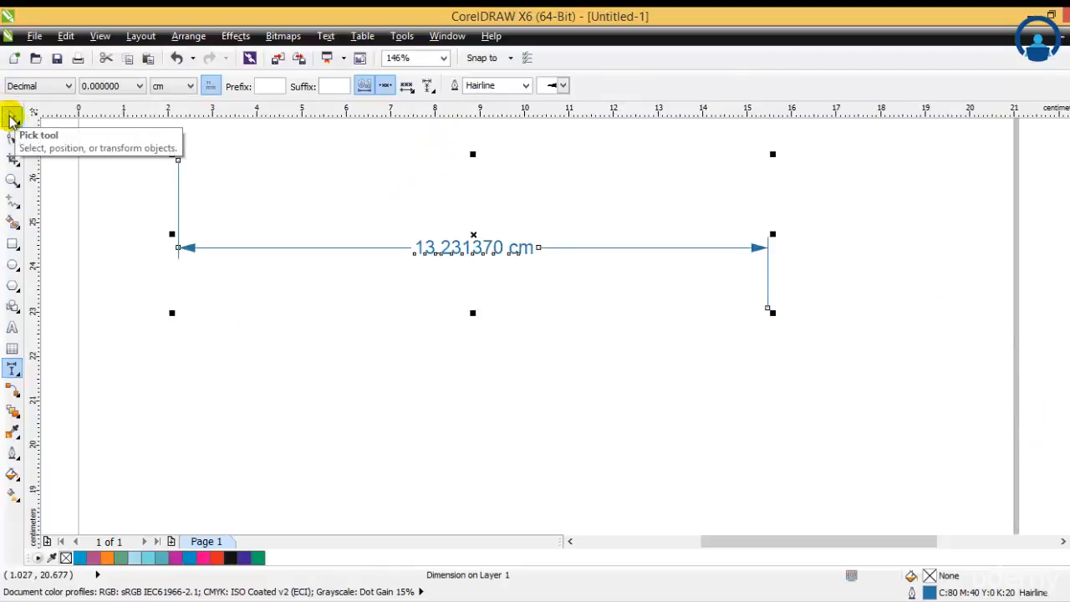
Open the Dimension tool options, cancel them without changes, and delete the horizontal dimension
double_click(11, 372)
left_click(791, 495)
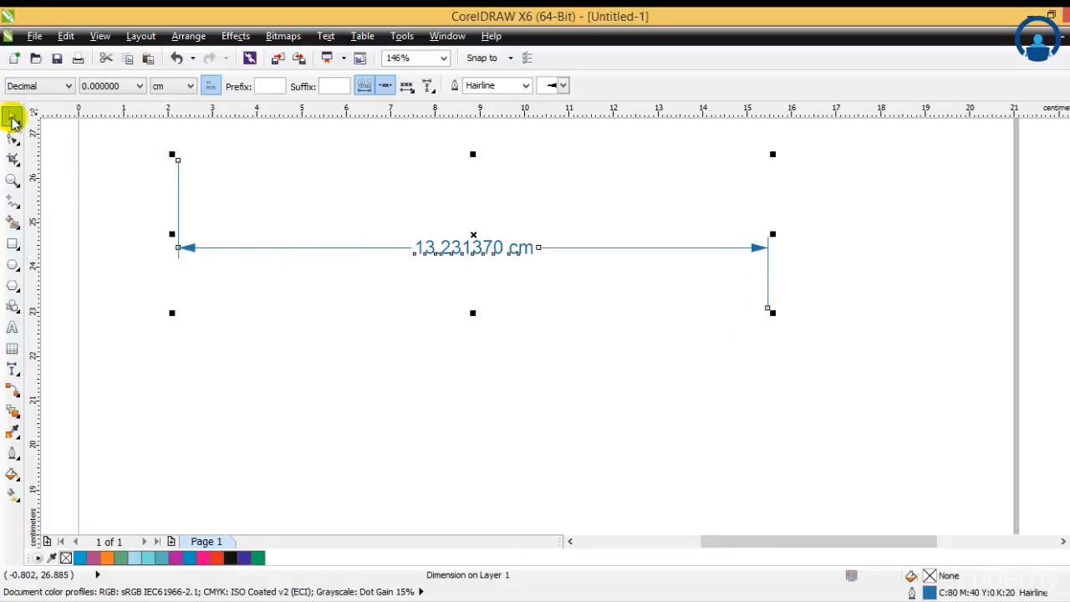
key("Delete")
Draw a horizontal dimension about 12.3 cm wide between two points at different heights, with its dimension line below both
left_click(15, 366)
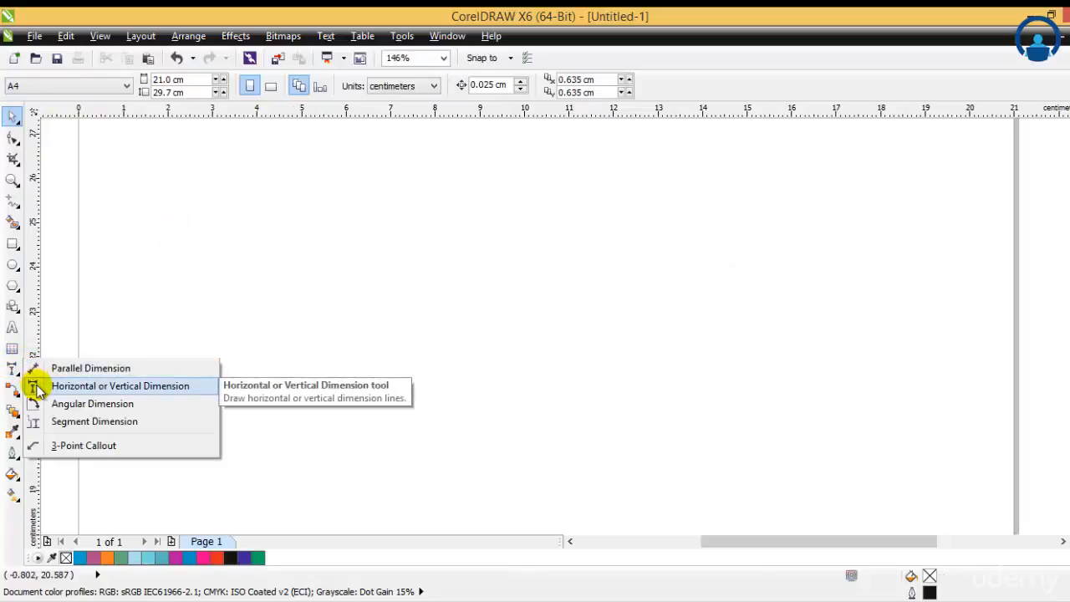
left_click(37, 387)
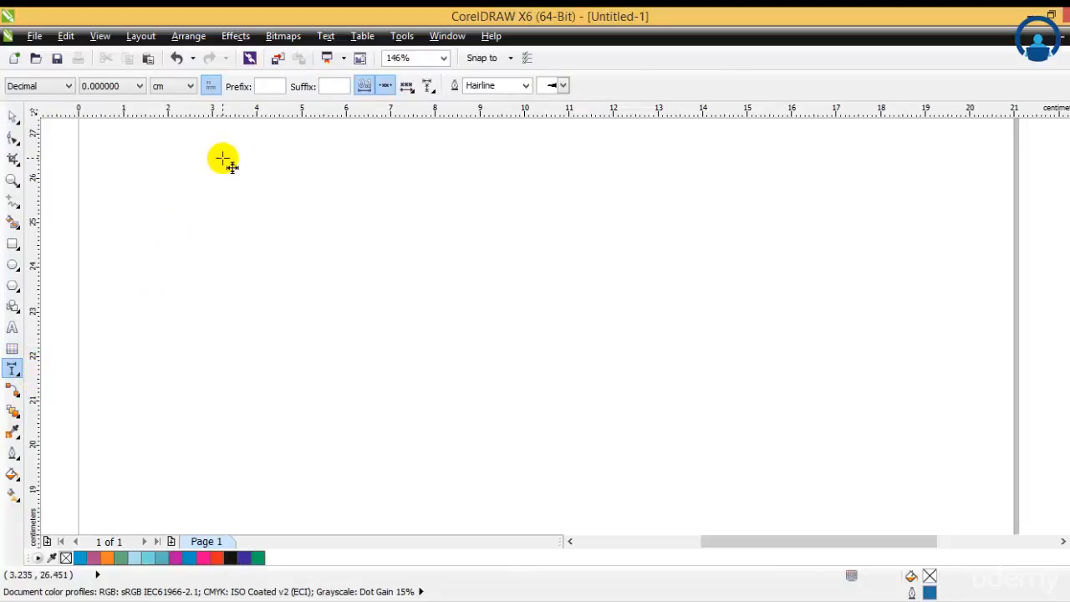
left_click_drag(222, 159, 775, 293)
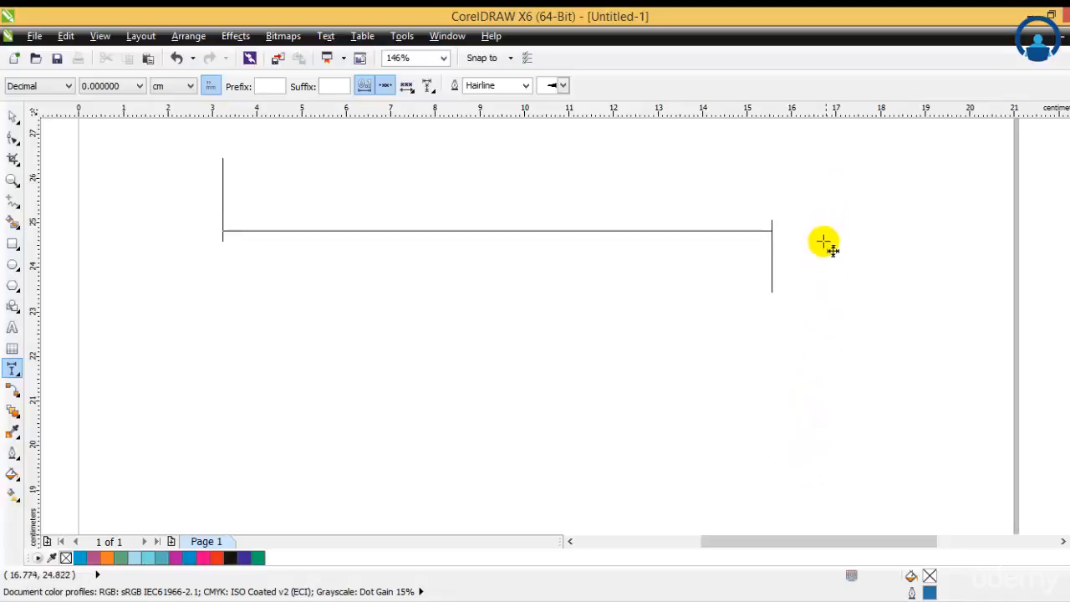
left_click(817, 440)
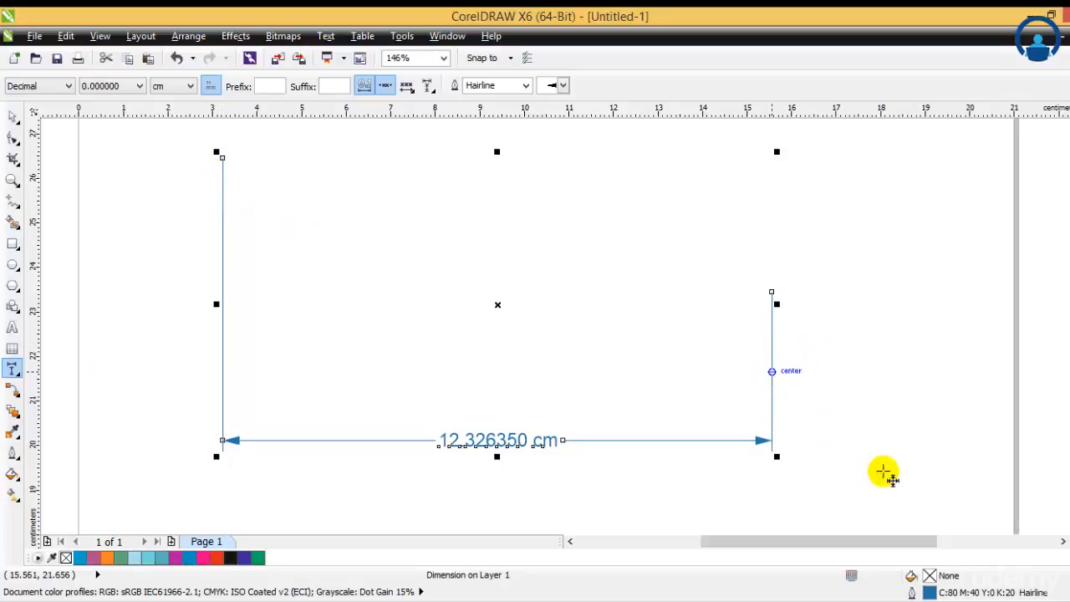
Delete the horizontal dimension and reactivate the Horizontal or Vertical Dimension tool, leaving its default options unchanged
key("Delete")
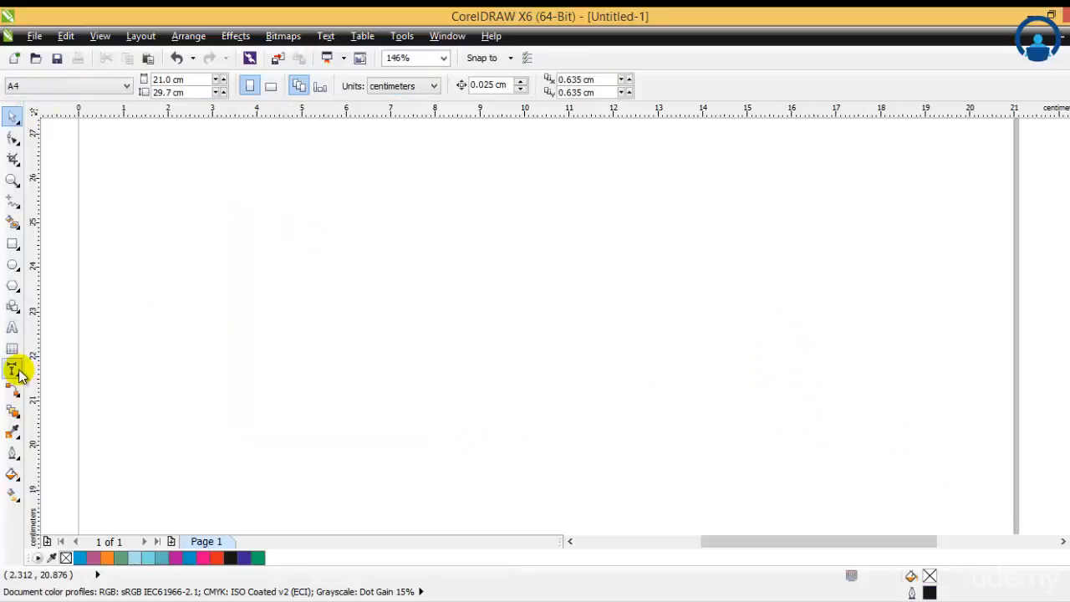
left_click(18, 373)
left_click(32, 383)
double_click(15, 369)
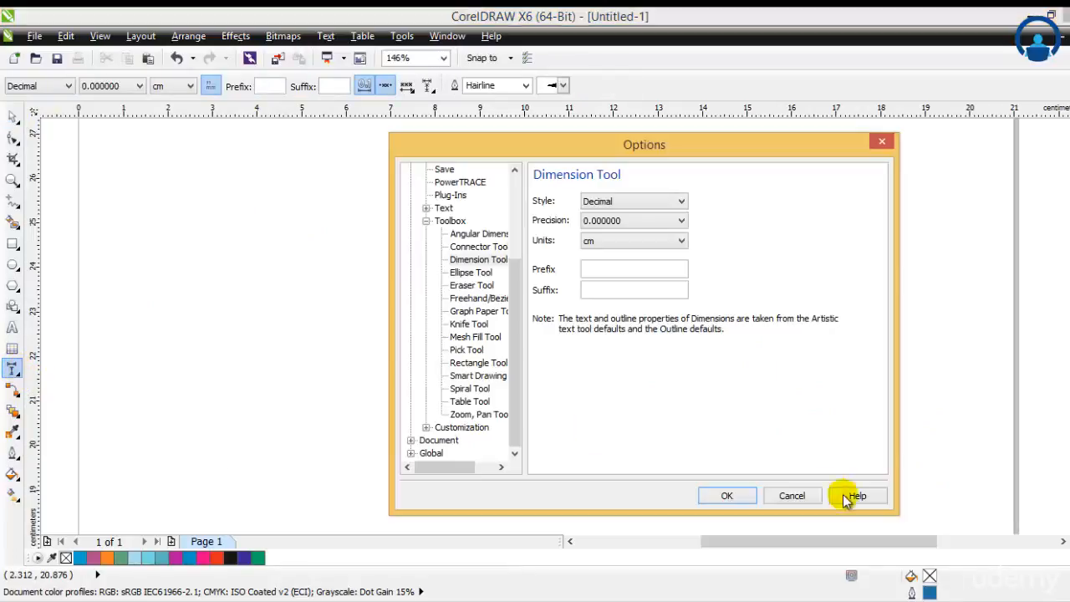
left_click(780, 501)
Draw two overlapping horizontal dimensions about 15 cm and 11.3 cm wide with the Horizontal or Vertical Dimension tool
left_click(15, 368)
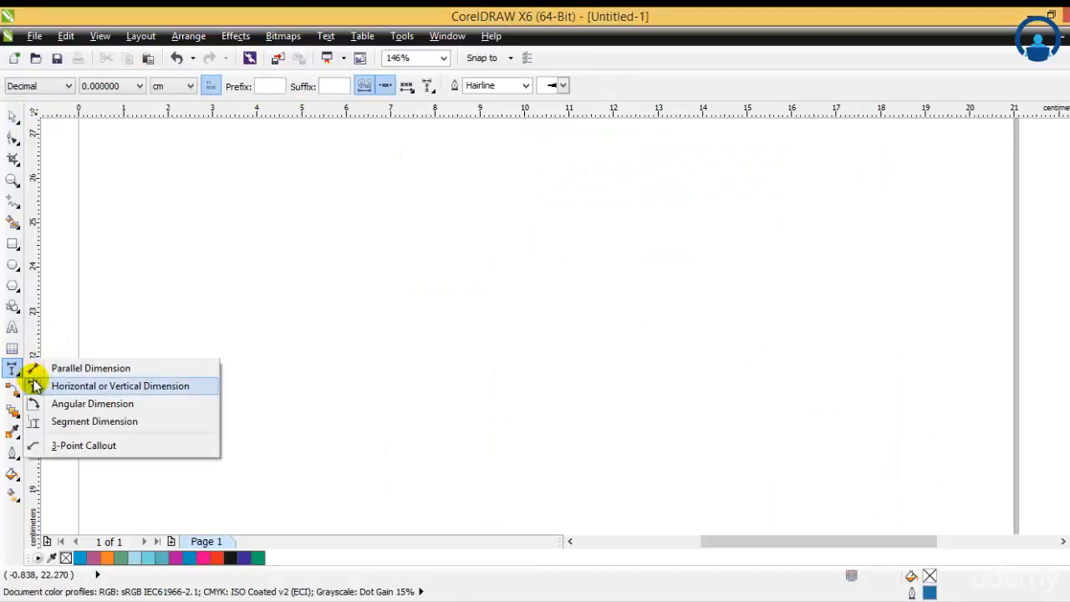
left_click(34, 385)
left_click_drag(184, 165, 370, 255)
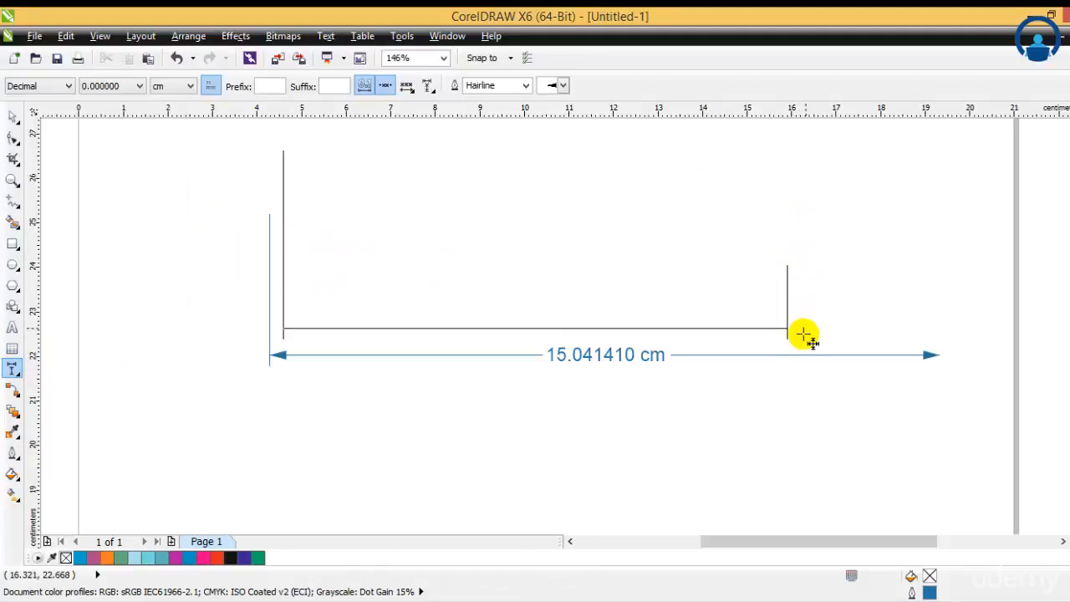
left_click(801, 340)
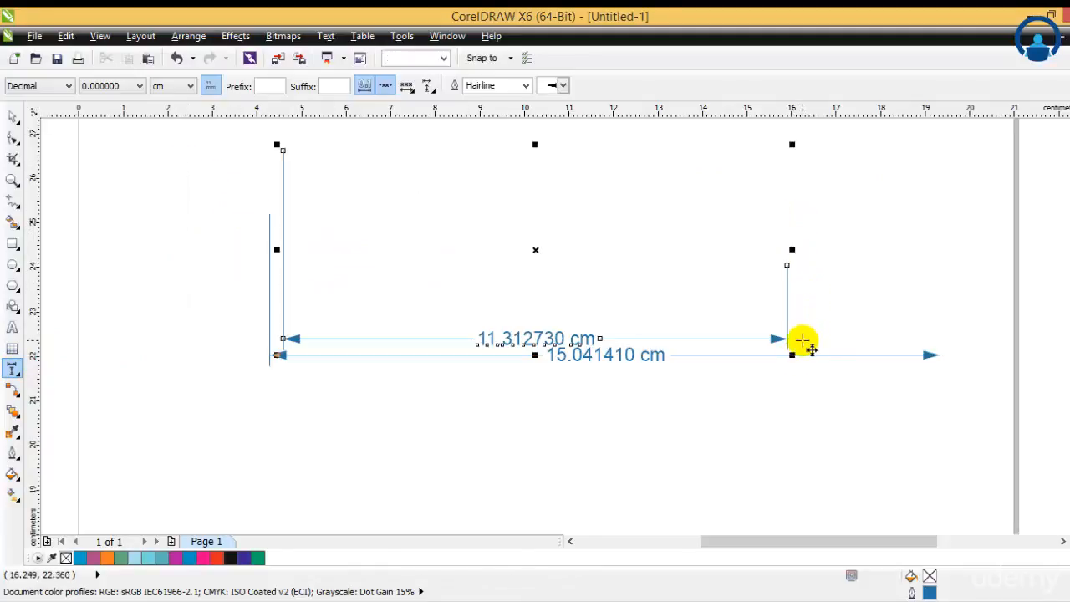
Delete both horizontal dimensions from the page
left_click(12, 119)
key("Delete")
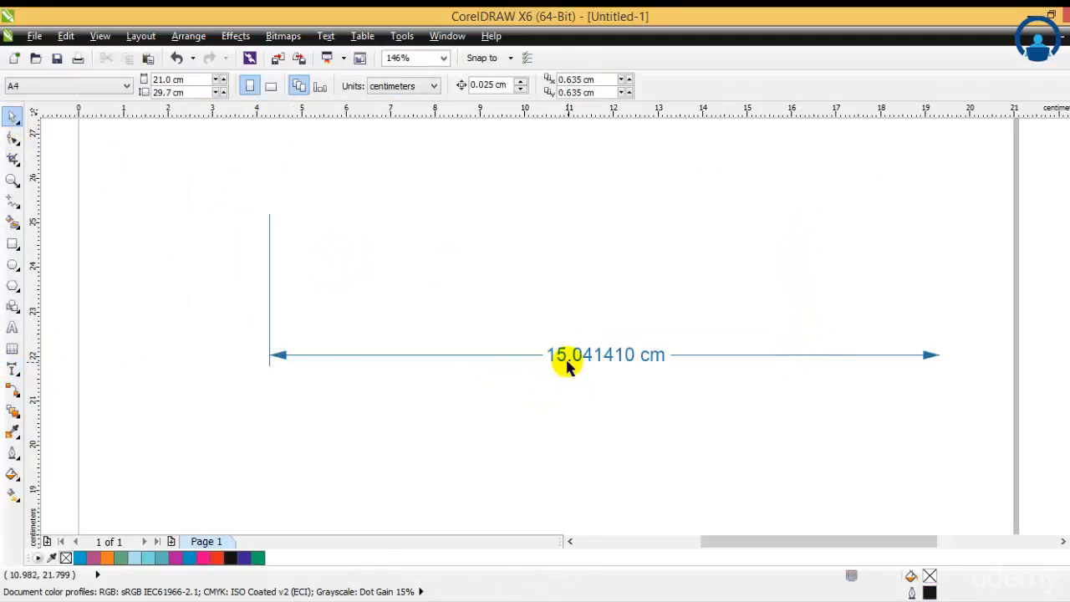
left_click(566, 363)
key("Delete")
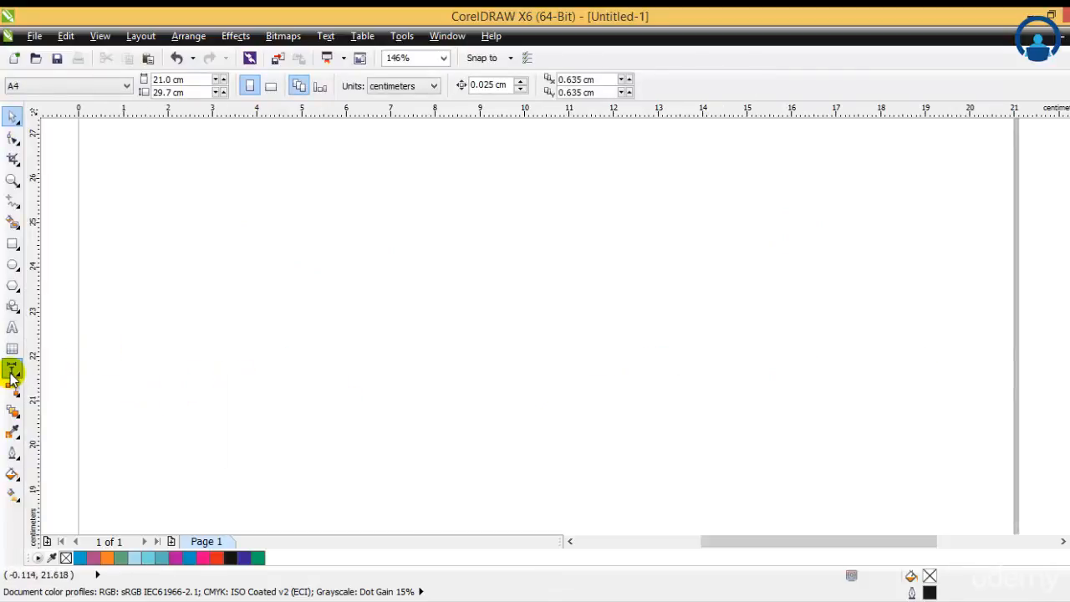
Draw a horizontal dimension about 12.4 cm wide between two points at different heights, with its line level with the lower point, and delete it
left_click(11, 378)
left_click(33, 383)
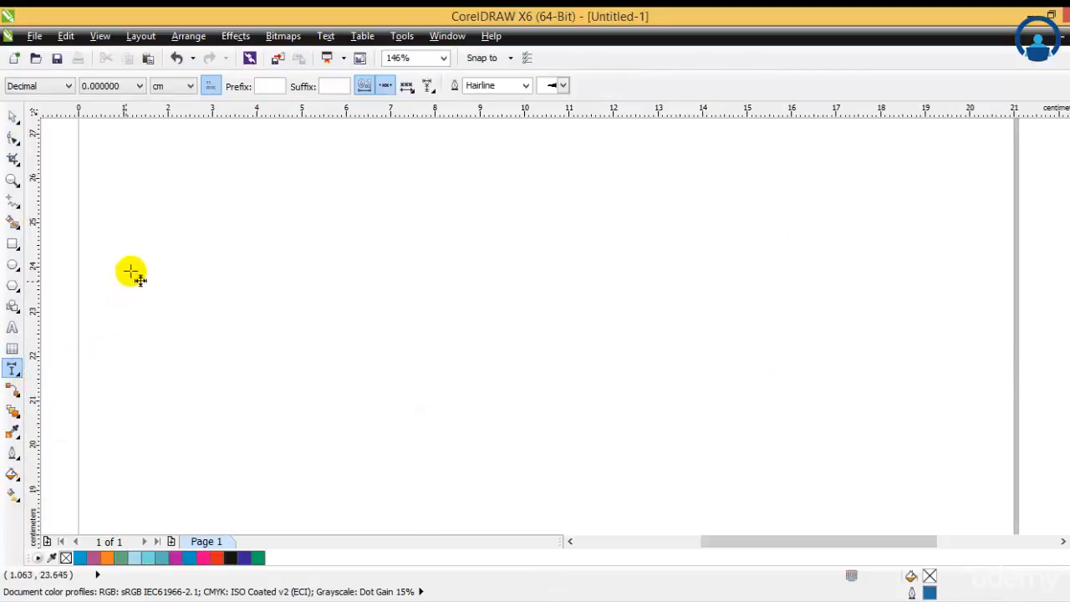
left_click(13, 368)
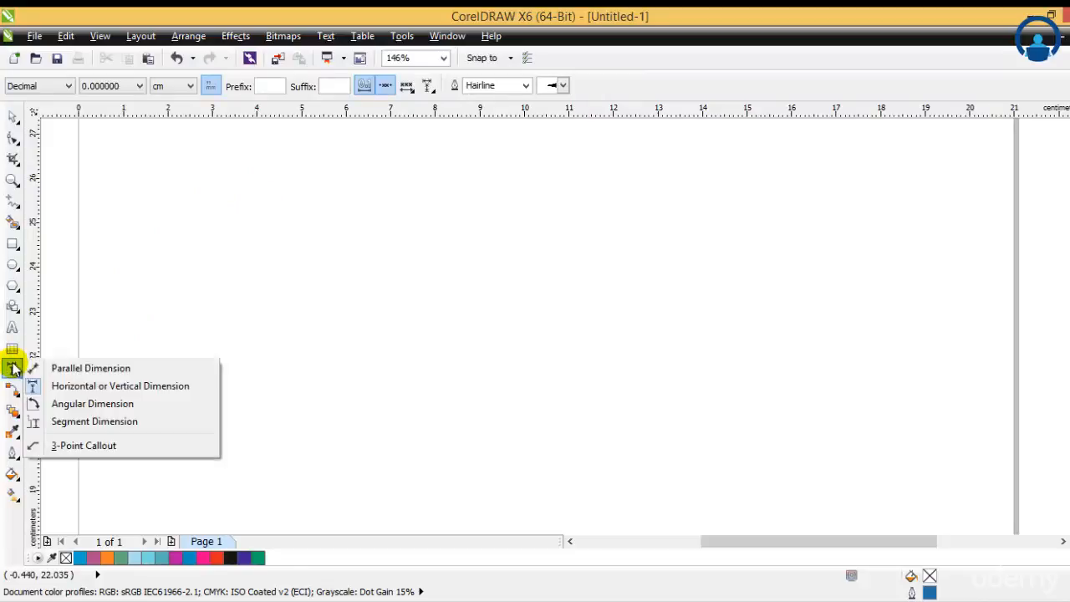
left_click(67, 385)
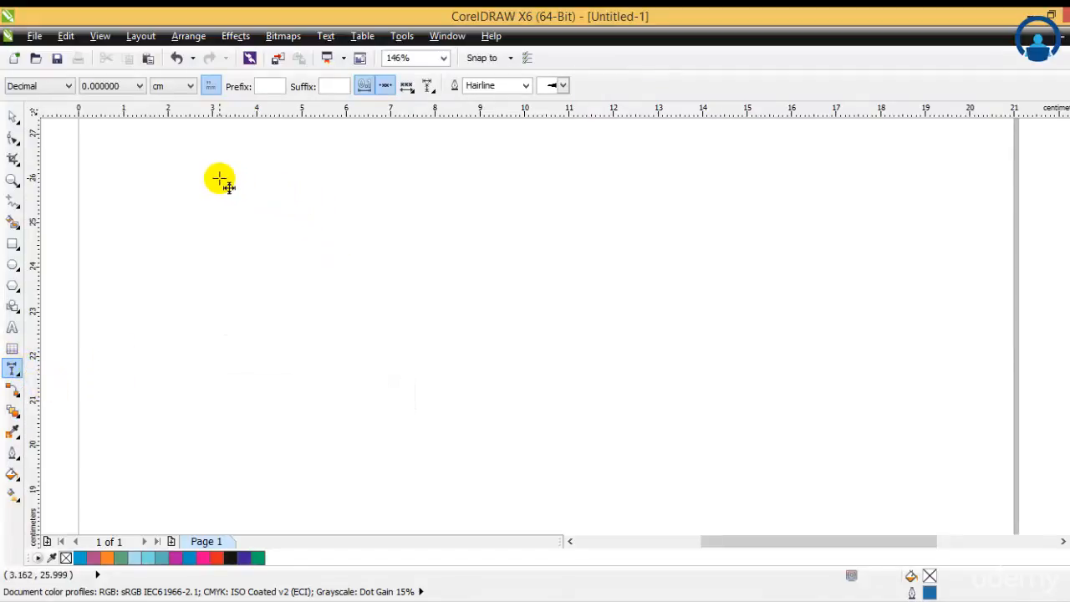
mouse_move(219, 175)
left_mouse_down()
mouse_move(390, 246)
mouse_move(559, 289)
mouse_move(771, 296)
left_mouse_up()
left_click(771, 295)
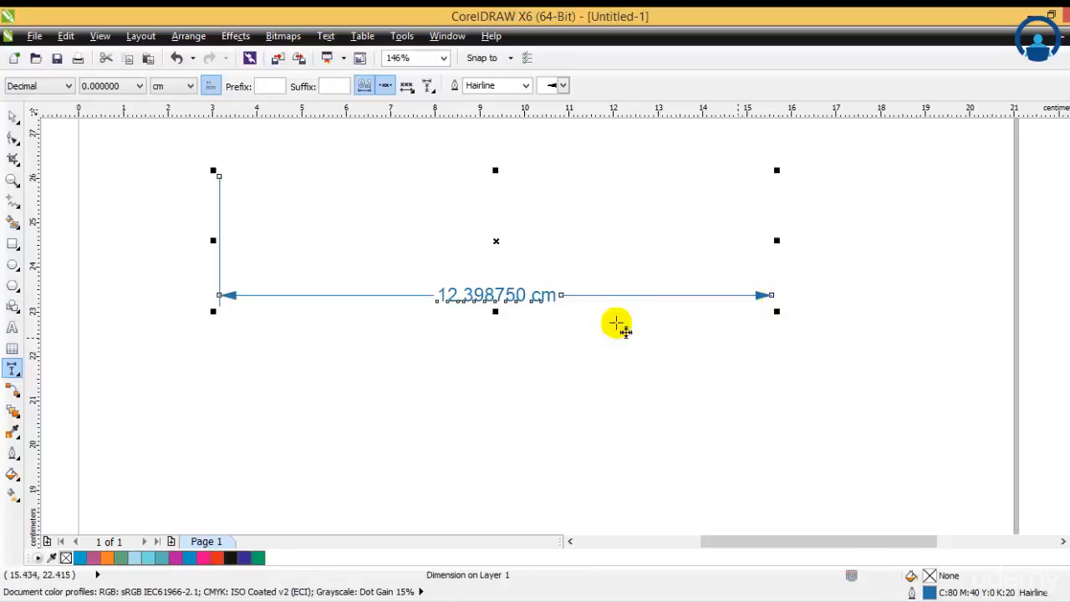
key("Delete")
Draw a horizontal dimension about 11.3 cm wide between two points at different heights, with its dimension line below both
left_click_drag(213, 172, 724, 301)
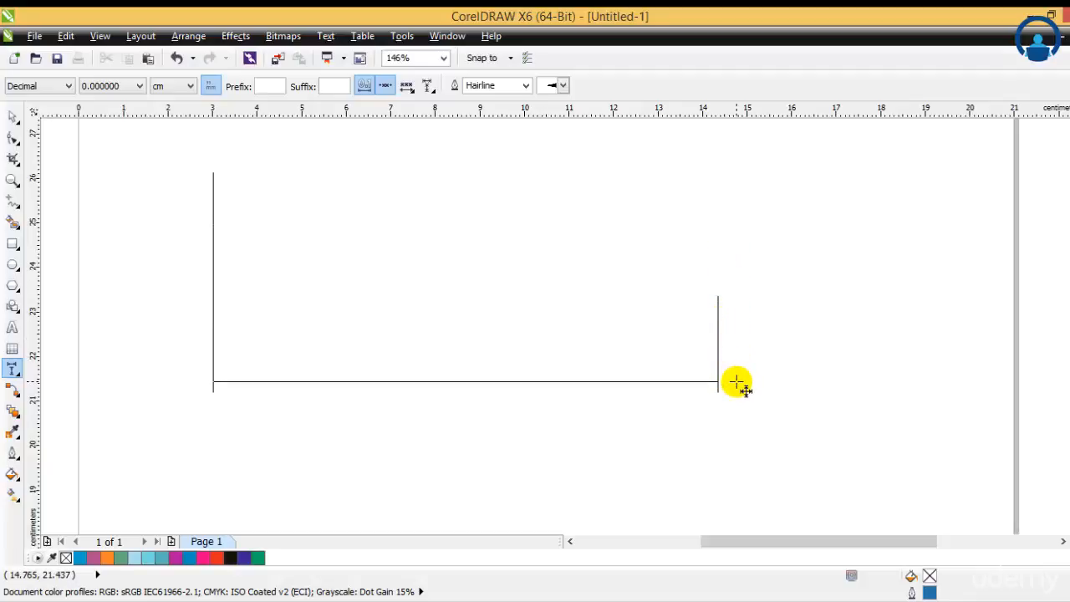
left_click(736, 383)
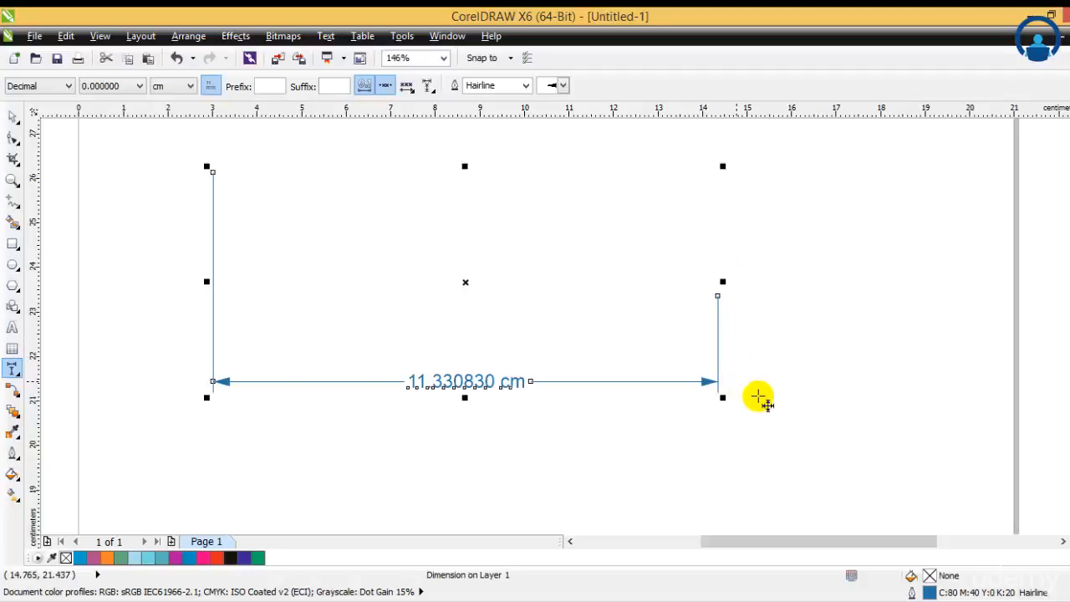
Set the horizontal dimension's precision to two decimal places (0.00) and deselect it
left_click(13, 119)
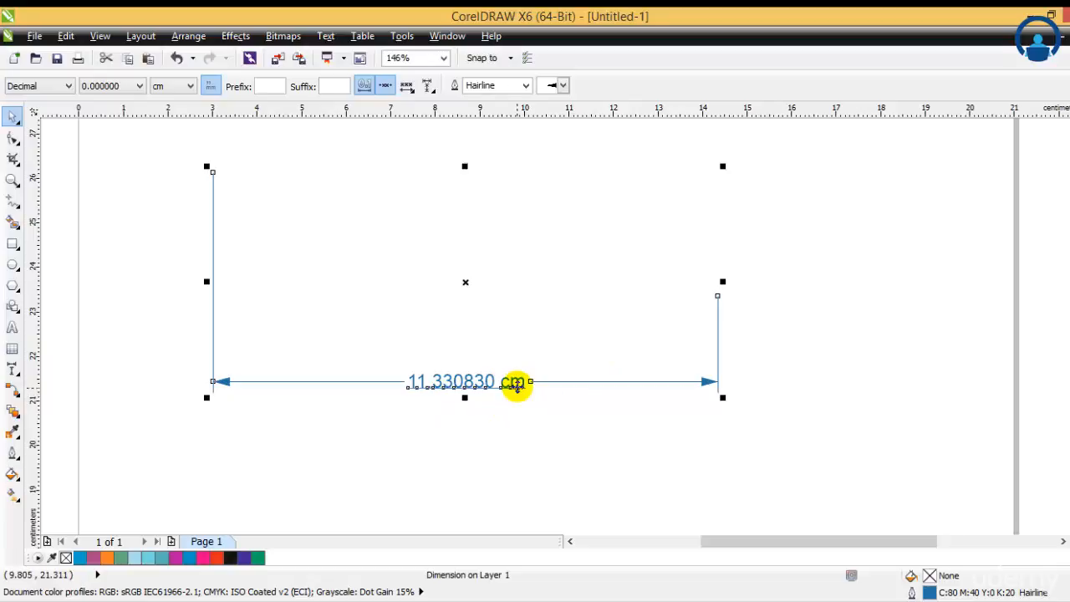
left_click(138, 86)
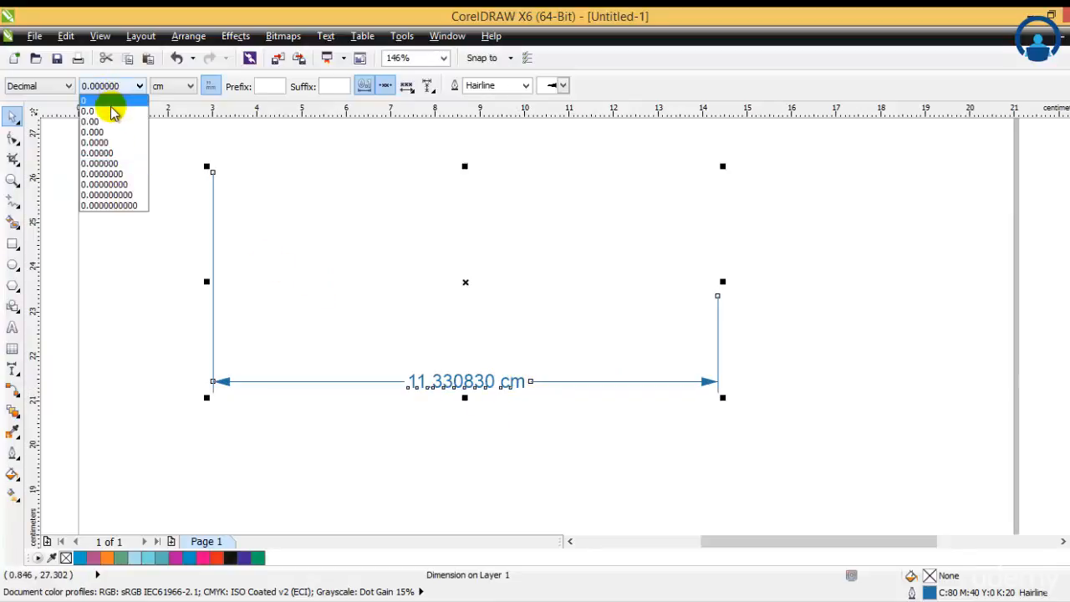
left_click(108, 125)
left_click(543, 435)
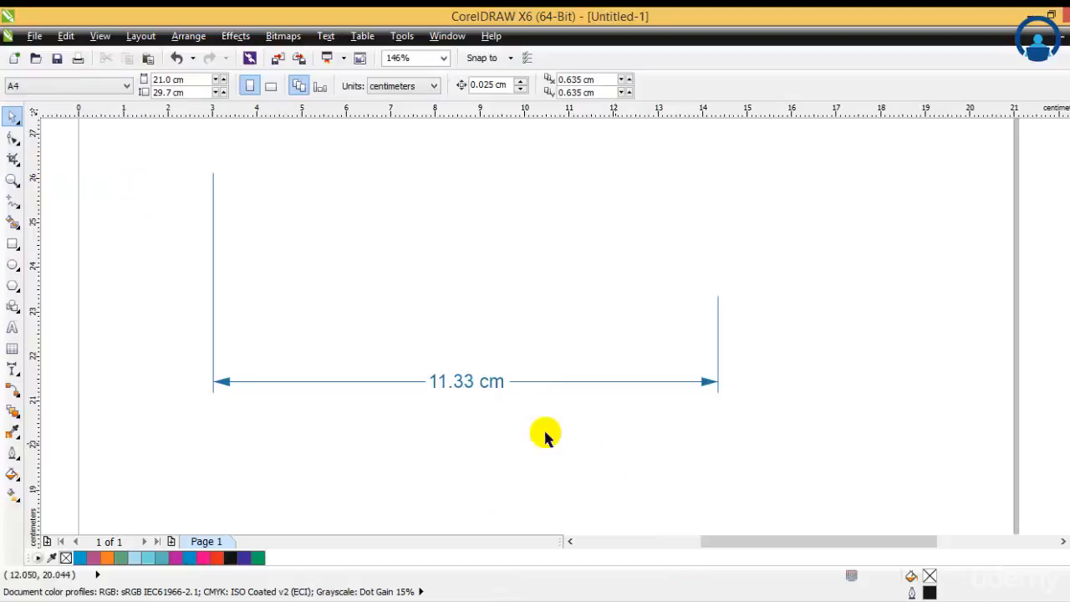
Try whole-number precision (0) on the horizontal dimension and restore its precision to 0.00
left_click(464, 382)
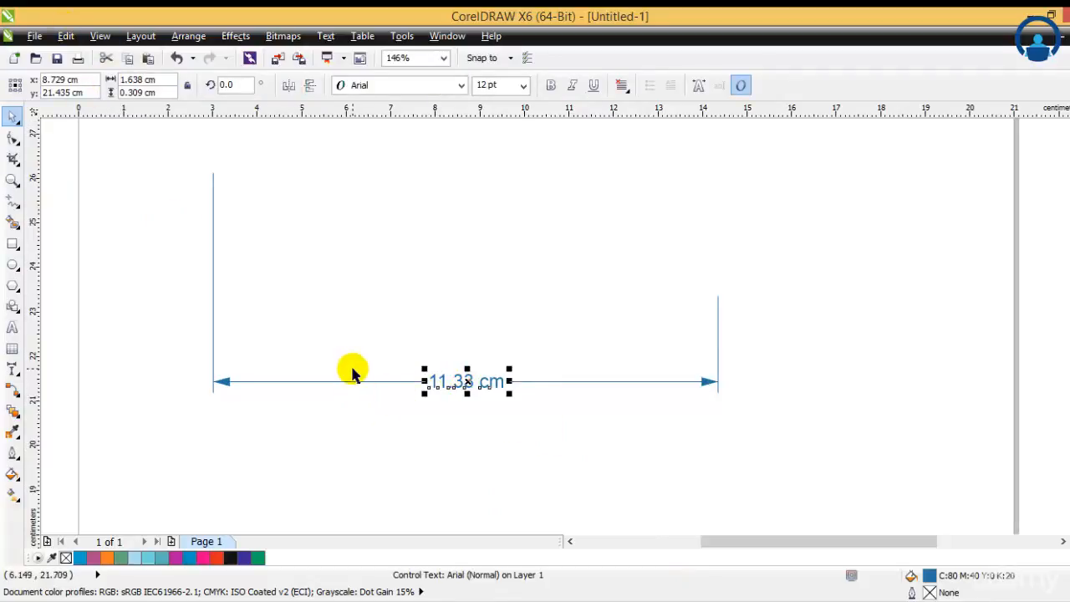
left_click(353, 383)
left_click(92, 84)
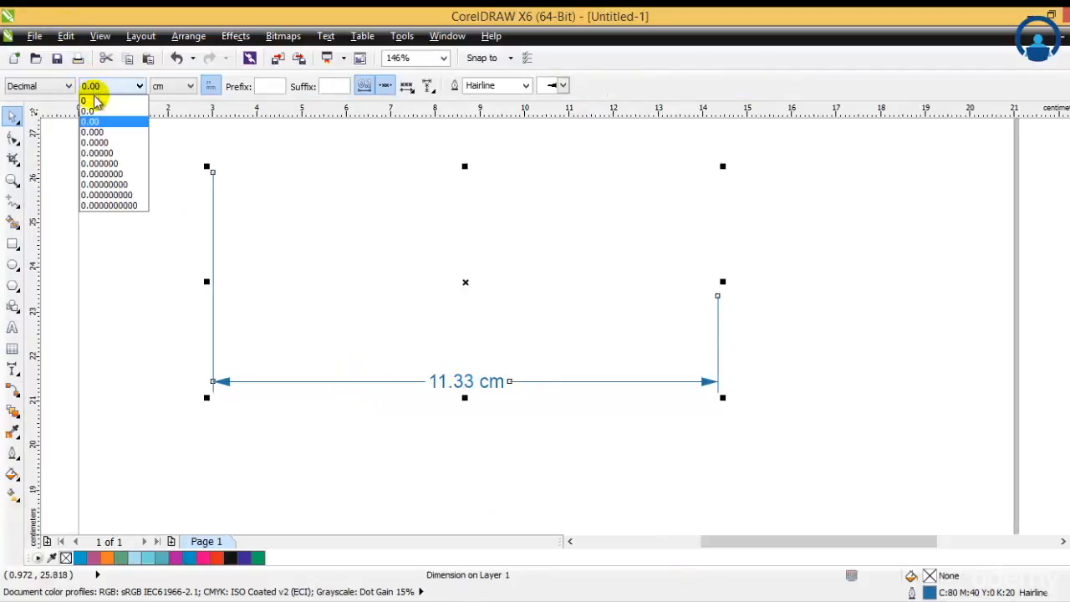
left_click(96, 101)
left_click(128, 86)
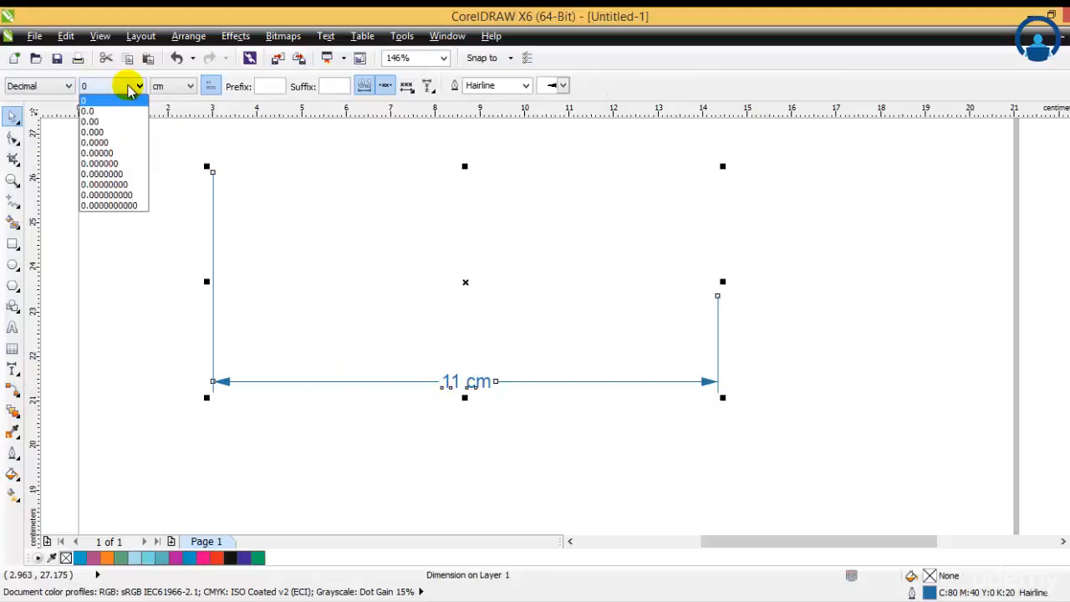
left_click(126, 121)
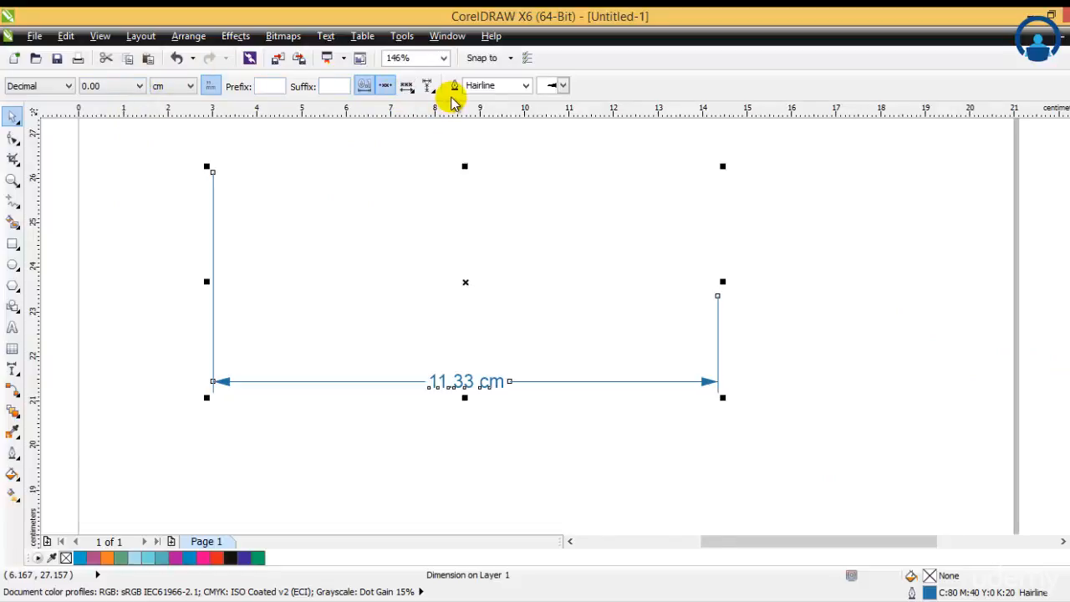
Try a 4.0 pt outline width on the horizontal dimension and undo it
left_click(526, 85)
left_click(508, 186)
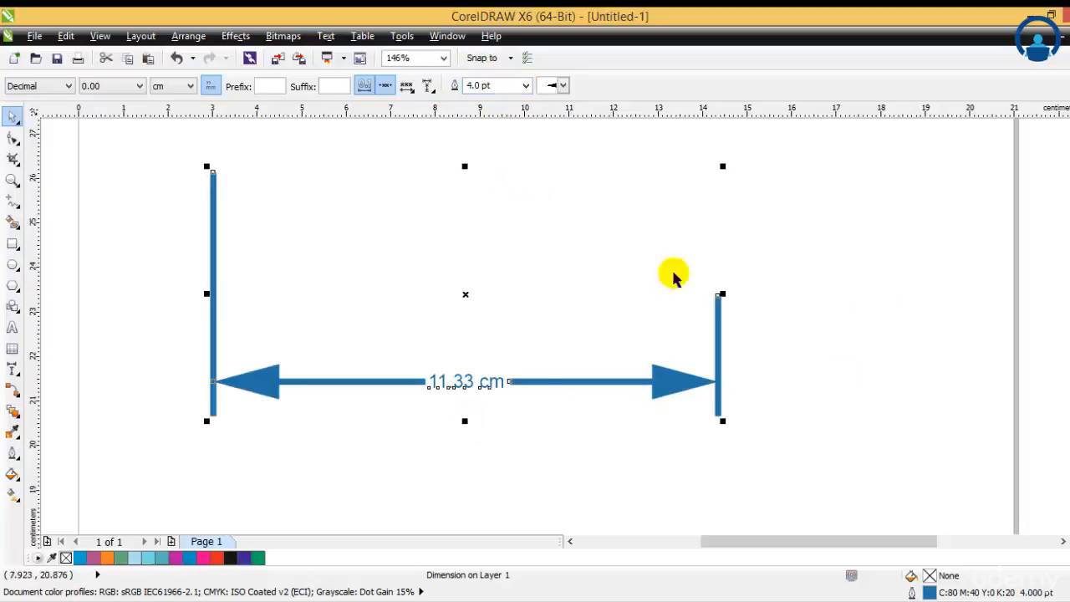
key("ctrl+z")
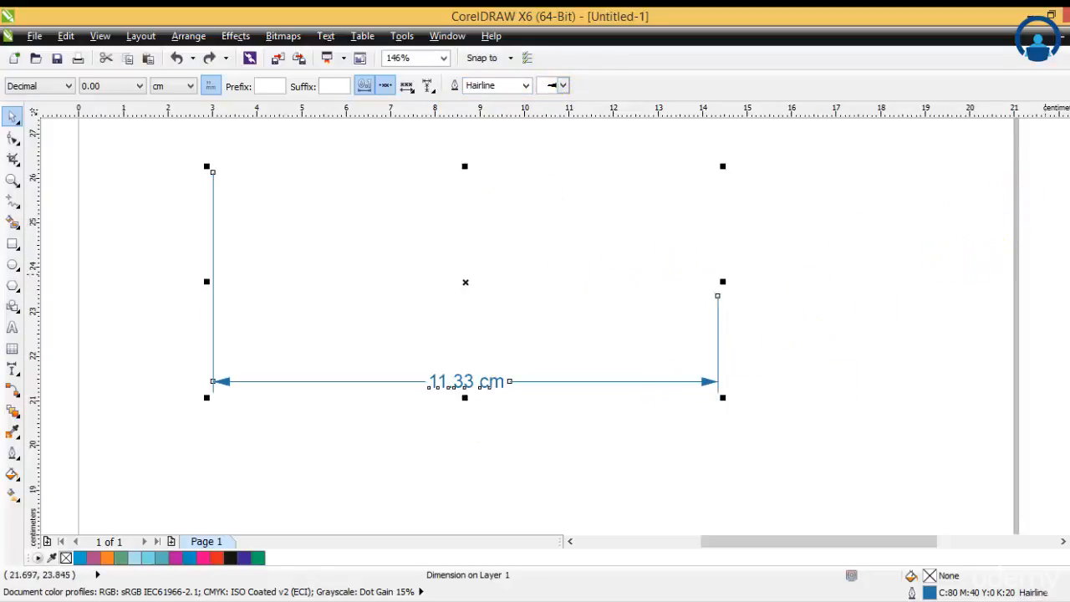
Try orange and two greyish-green outline colours on the horizontal dimension, ending with purple (C:40 M:100 Y:0 K:0)
left_click(813, 322)
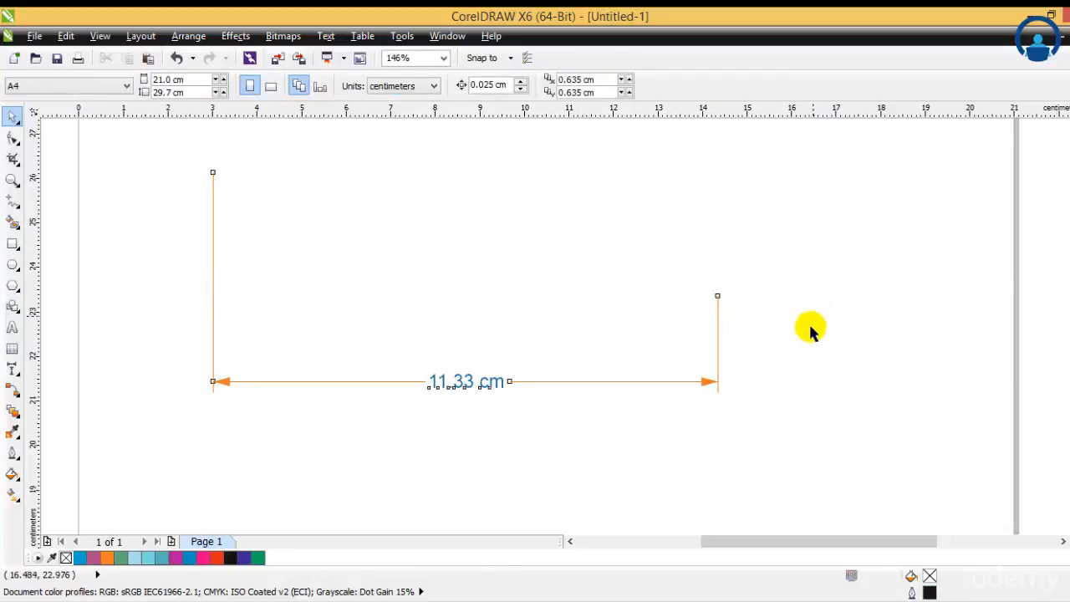
key("ctrl+z")
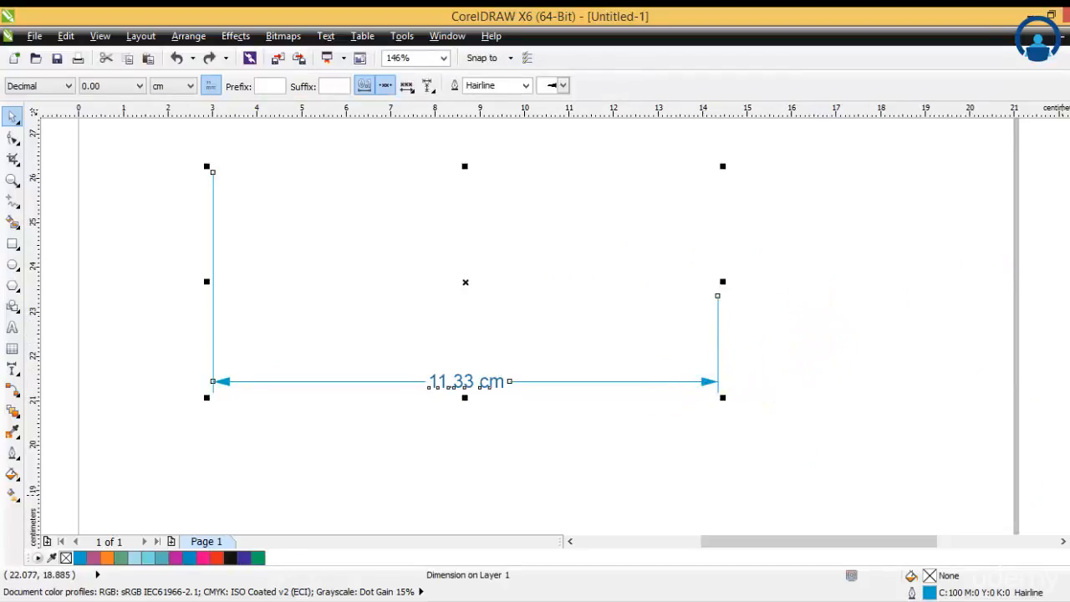
left_click(1069, 544)
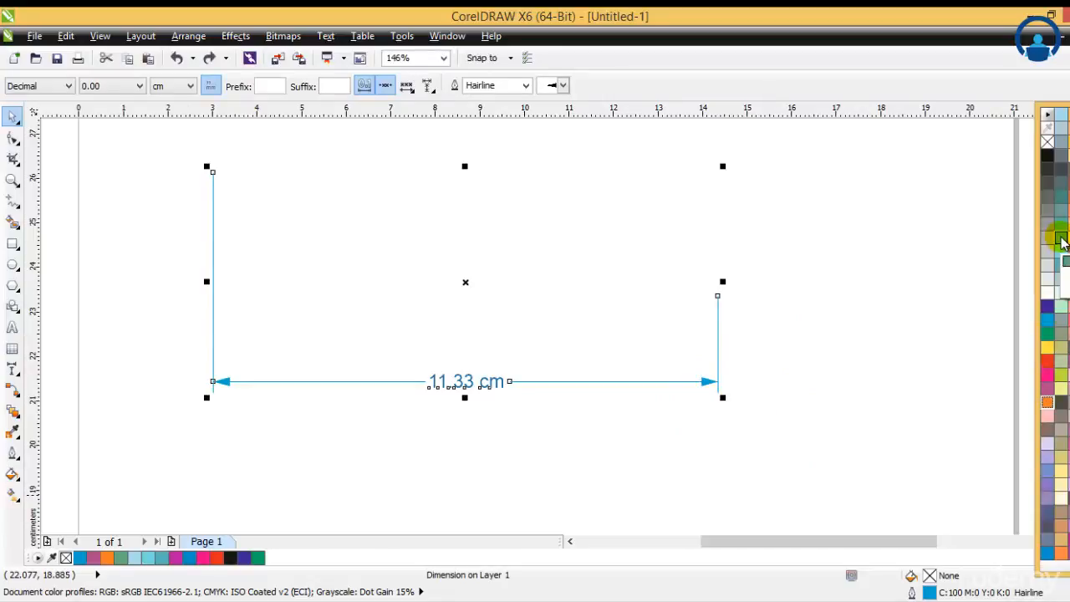
right_click(1062, 242)
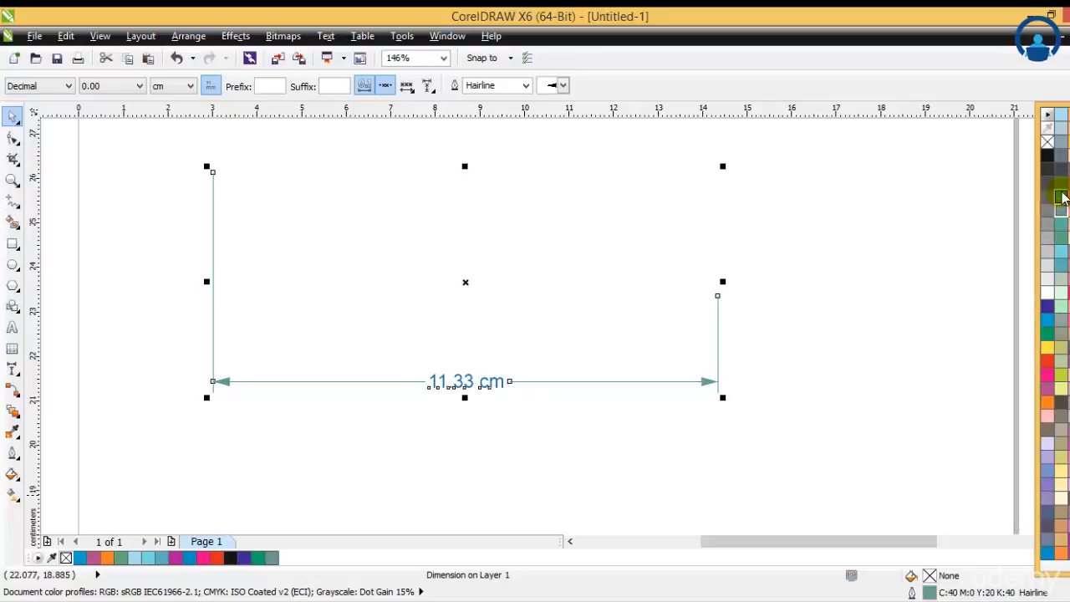
right_click(1061, 192)
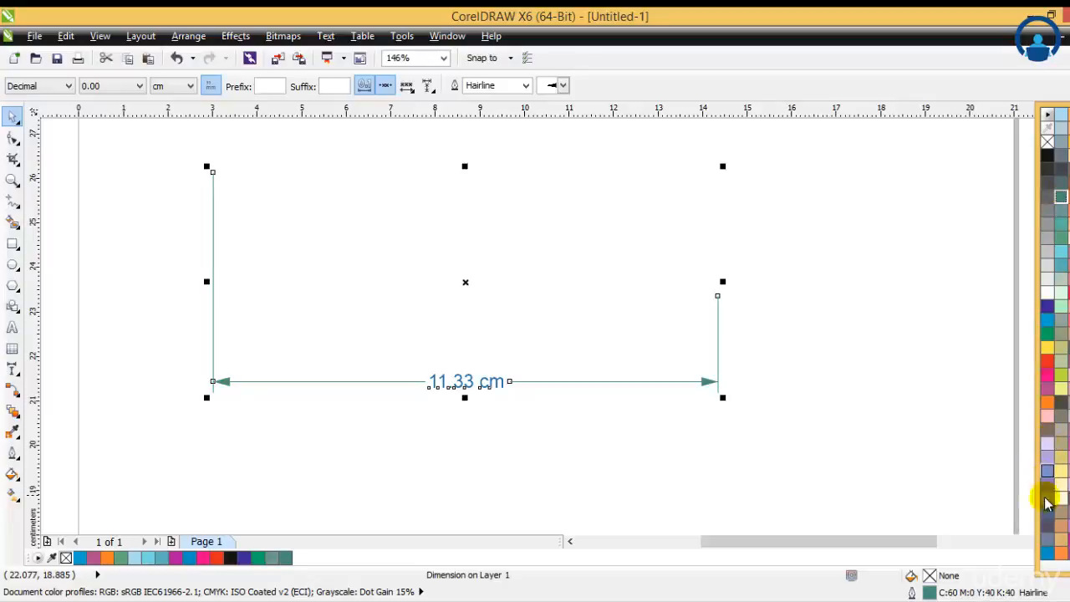
right_click(1068, 536)
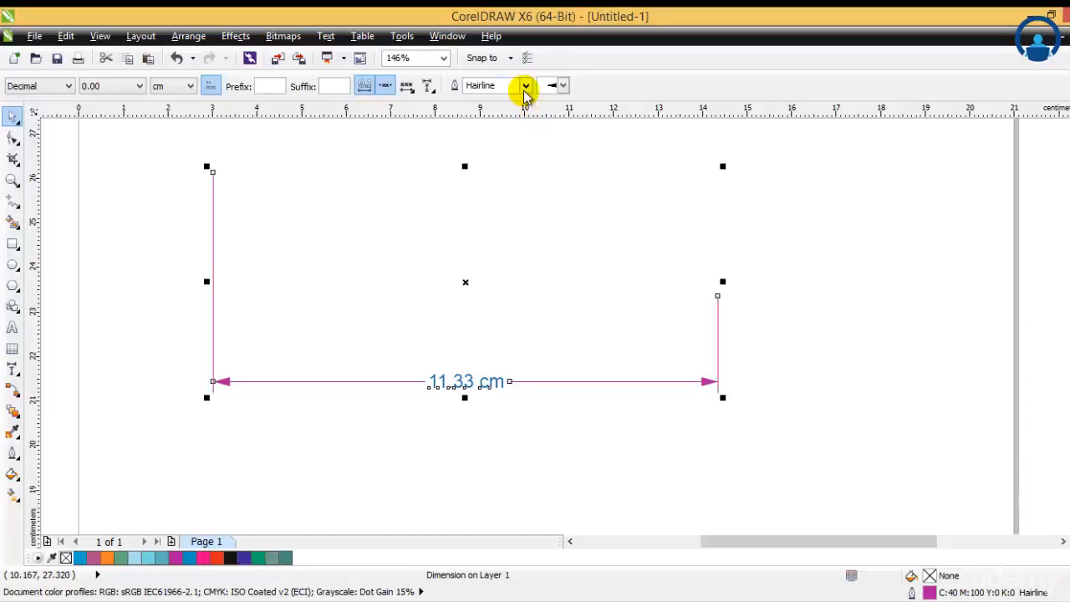
Set the horizontal dimension's outline width to 3.0 pt and deselect it
left_click(526, 87)
left_click(490, 178)
left_click(828, 291)
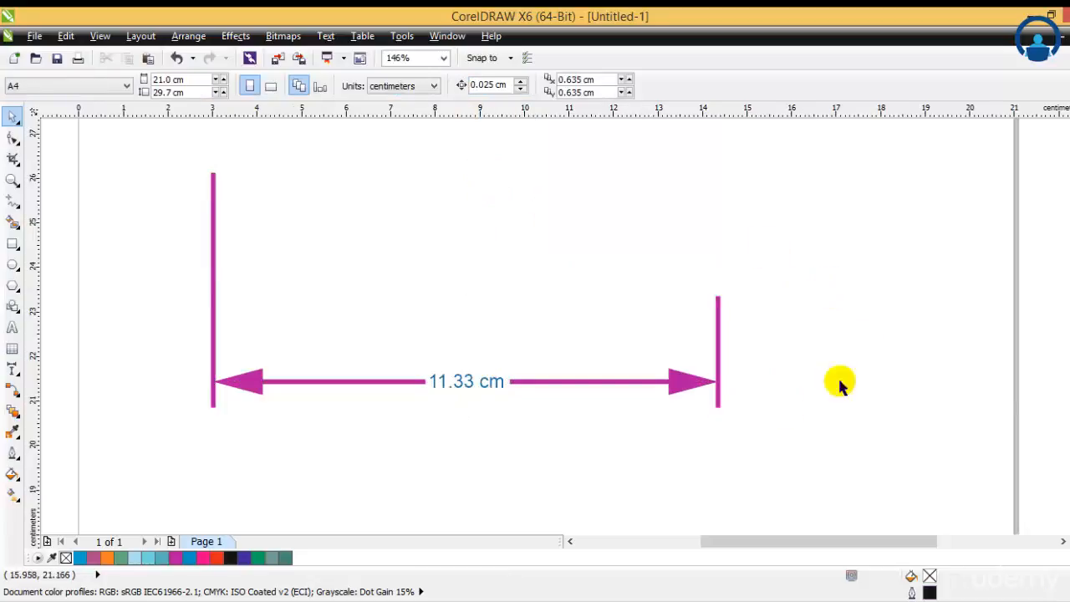
Change the horizontal dimension's outline colour to black and deselect it
left_click(709, 389)
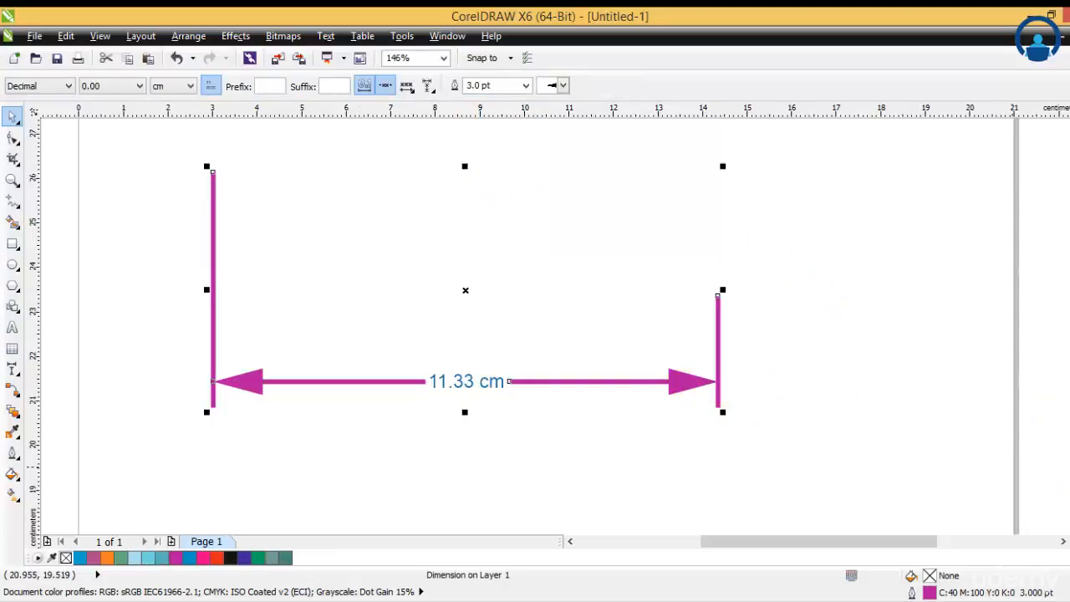
right_click(1068, 489)
left_click(832, 251)
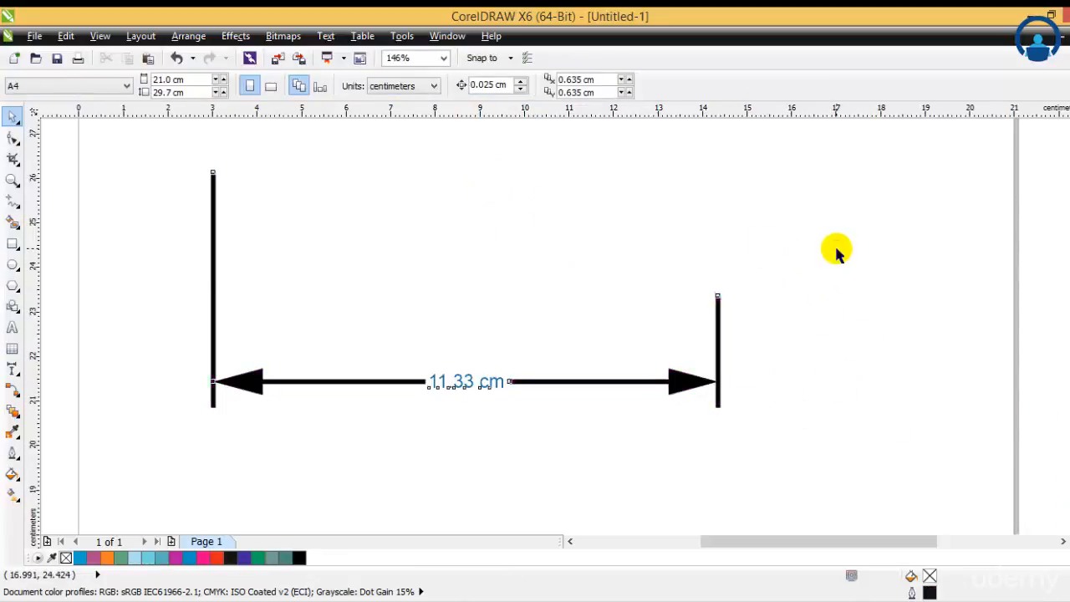